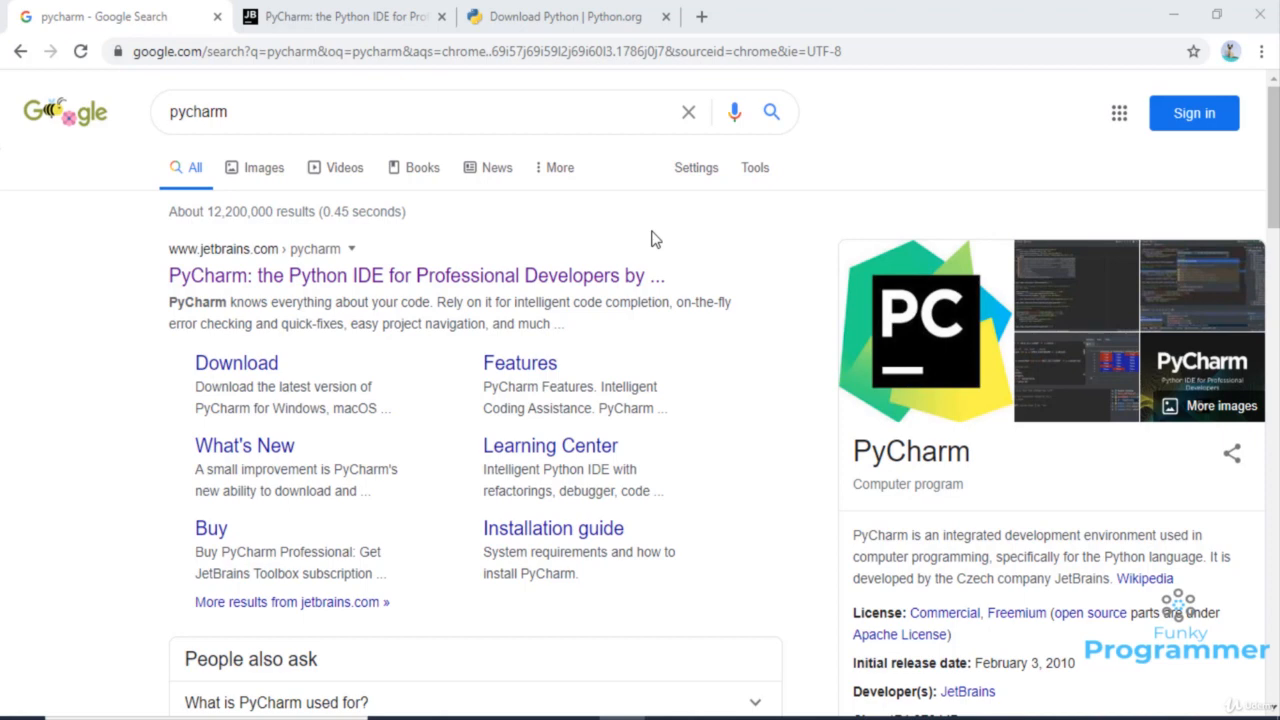
- Go to the open python.org downloads page and locate the Python 3.8.2 download for Windows
{"action": "left_click", "coordinate": [595, 8]}
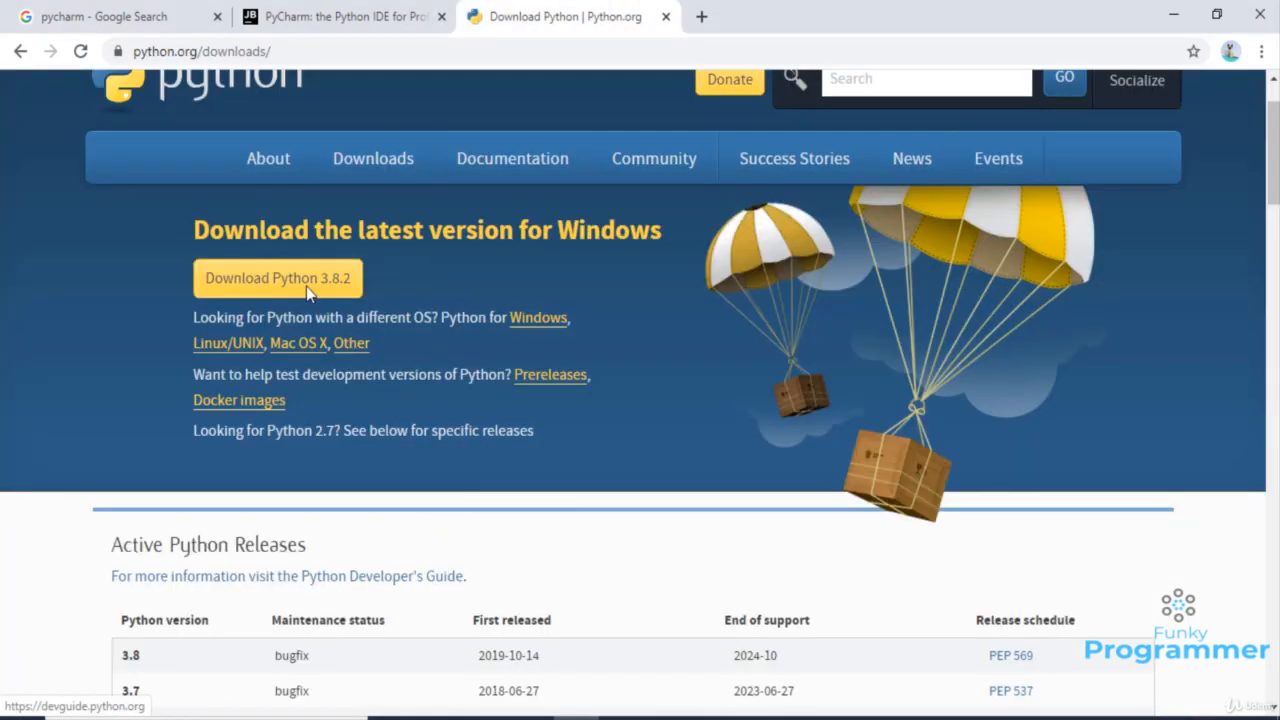
{"action": "mouse_move", "coordinate": [217, 208]}
{"action": "left_mouse_down"}
{"action": "mouse_move", "coordinate": [210, 308]}
{"action": "mouse_move", "coordinate": [670, 280]}
{"action": "mouse_move", "coordinate": [252, 207]}
{"action": "left_mouse_up"}
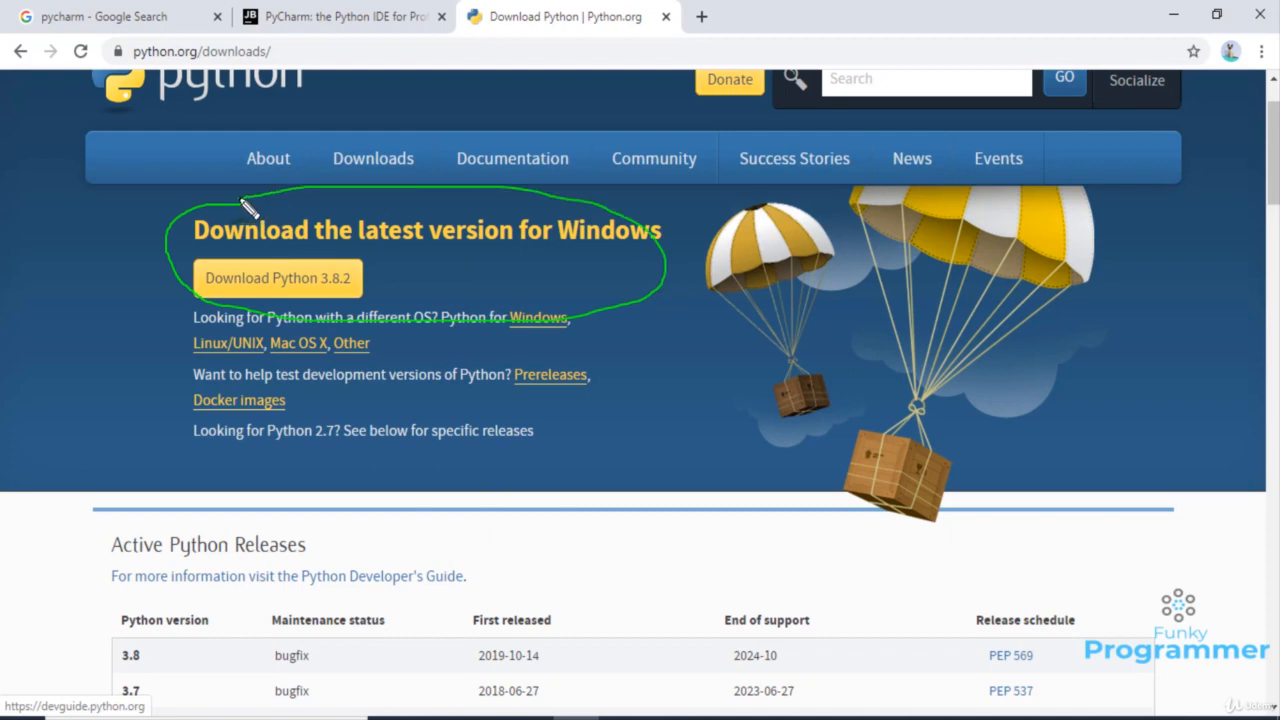
{"action": "left_click_drag", "start_coordinate": [46, 124], "coordinate": [172, 288]}
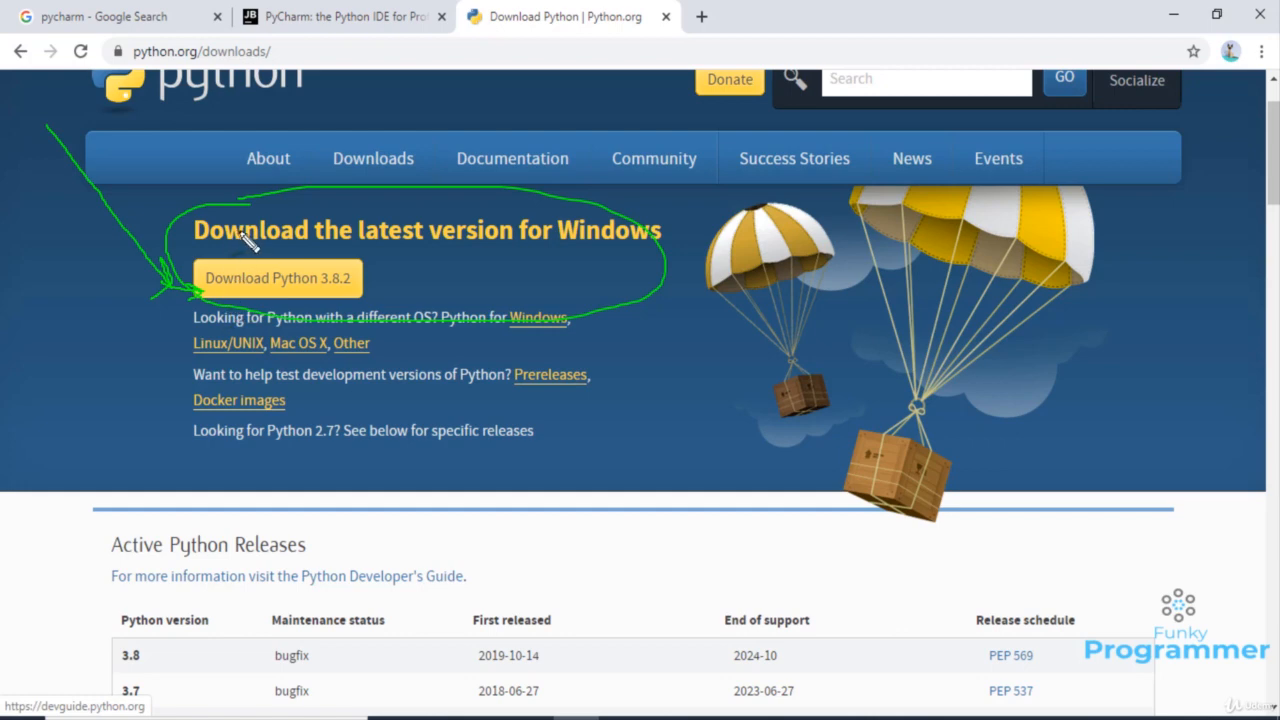
- Return to the Google results for pycharm and examine the JetBrains result and the related programs
{"action": "left_click", "coordinate": [163, 14]}
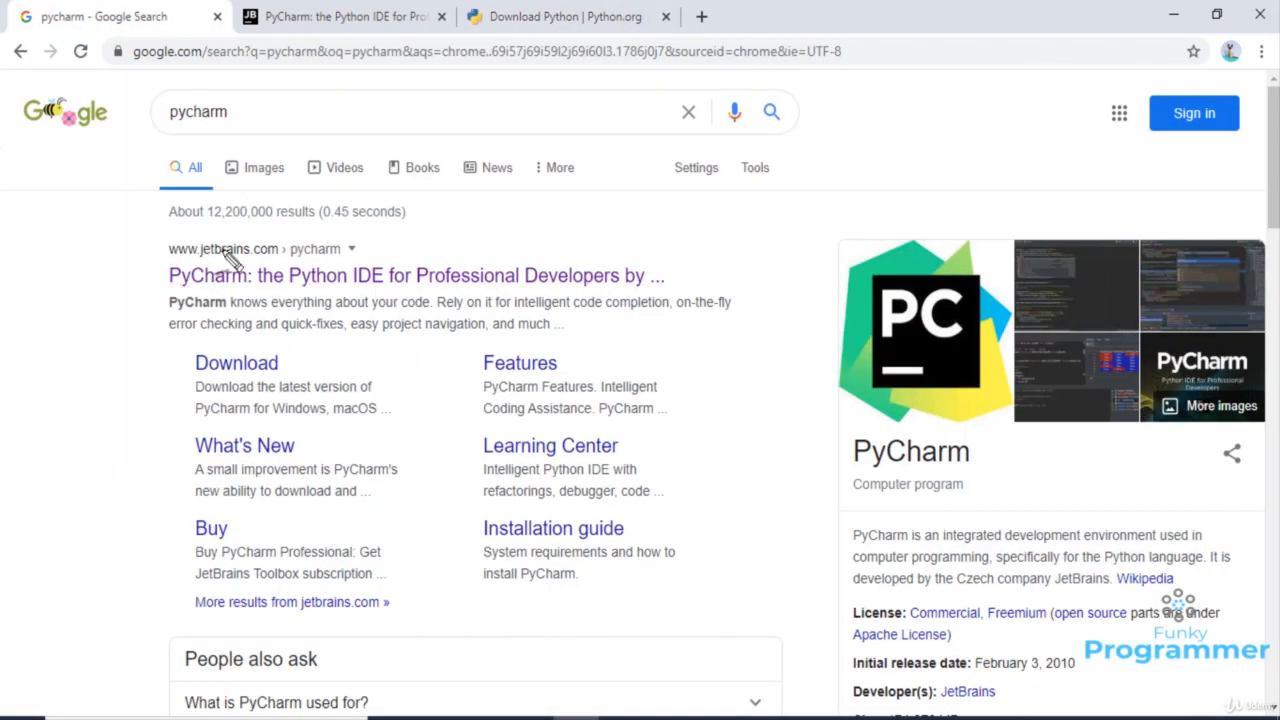
{"action": "mouse_move", "coordinate": [158, 232]}
{"action": "left_mouse_down"}
{"action": "mouse_move", "coordinate": [150, 345]}
{"action": "mouse_move", "coordinate": [636, 355]}
{"action": "mouse_move", "coordinate": [755, 263]}
{"action": "mouse_move", "coordinate": [200, 237]}
{"action": "mouse_move", "coordinate": [228, 238]}
{"action": "left_mouse_up"}
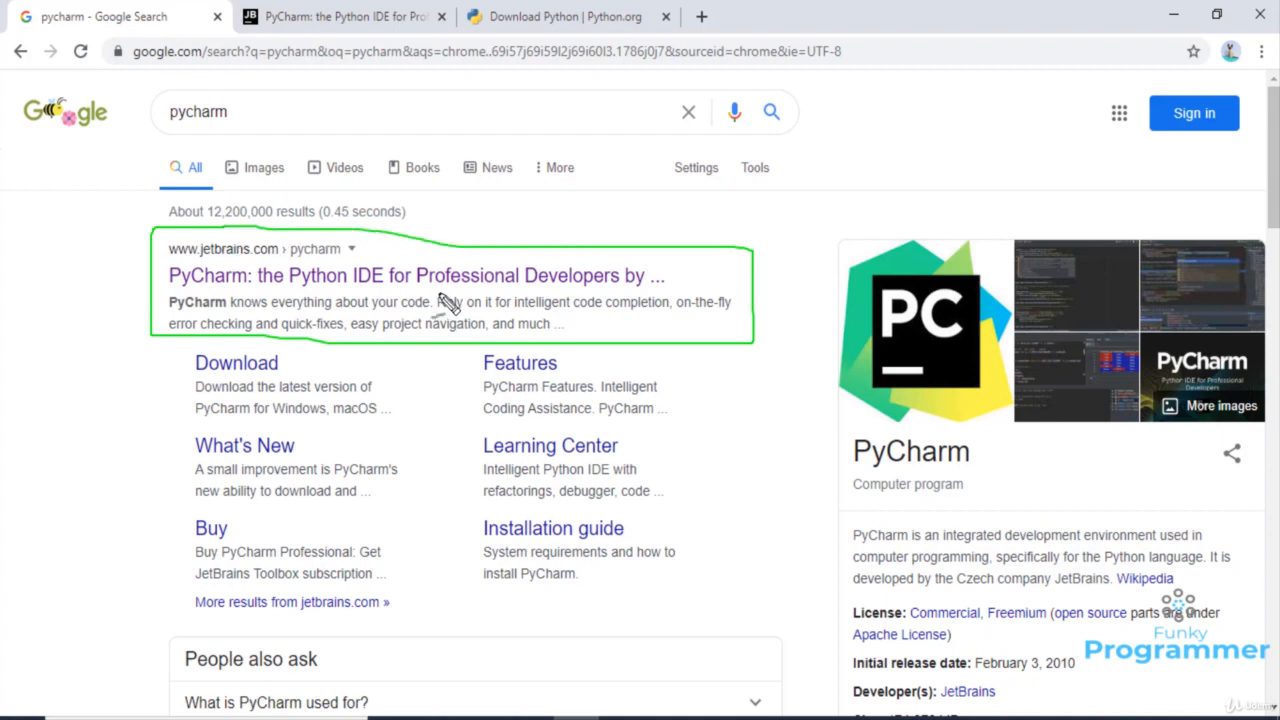
{"action": "scroll", "coordinate": [1130, 477], "scroll_direction": "down", "scroll_amount": 1}
{"action": "scroll", "coordinate": [1130, 477], "scroll_direction": "down", "scroll_amount": 3}
{"action": "mouse_move", "coordinate": [890, 633]}
{"action": "left_mouse_down"}
{"action": "mouse_move", "coordinate": [848, 668]}
{"action": "mouse_move", "coordinate": [930, 655]}
{"action": "left_mouse_up"}
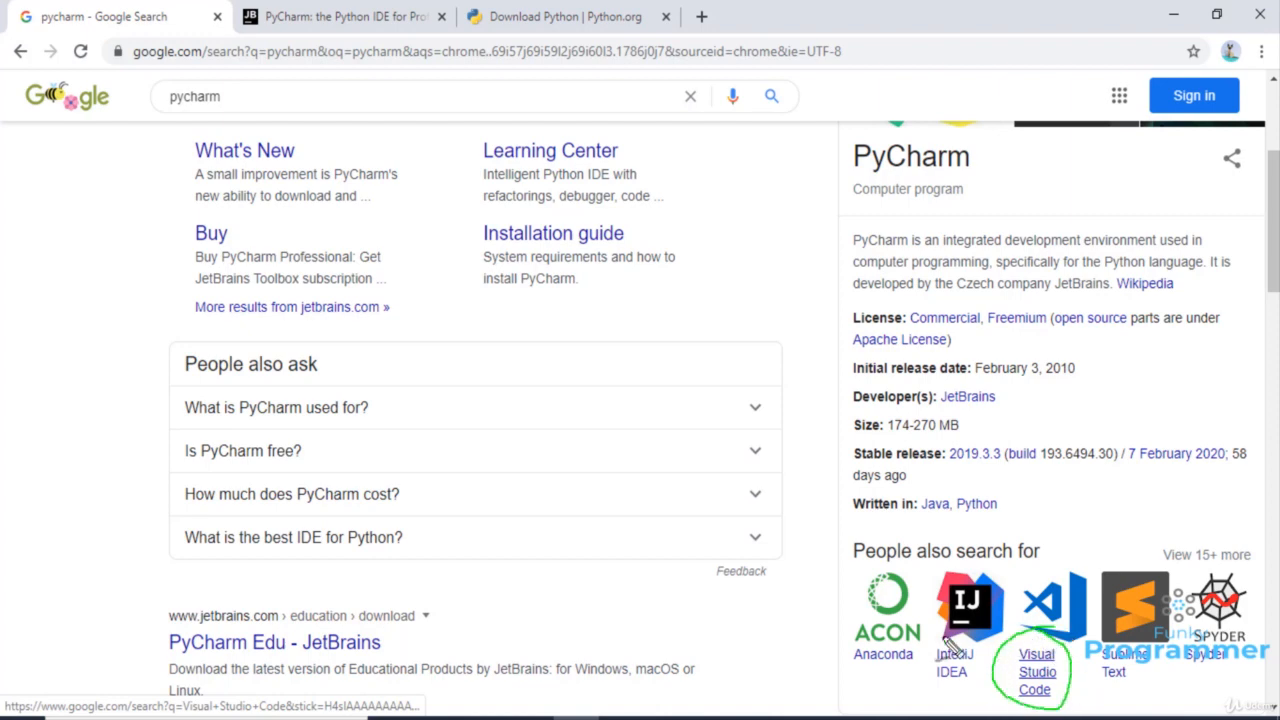
{"action": "scroll", "coordinate": [587, 572], "scroll_direction": "up", "scroll_amount": 3}
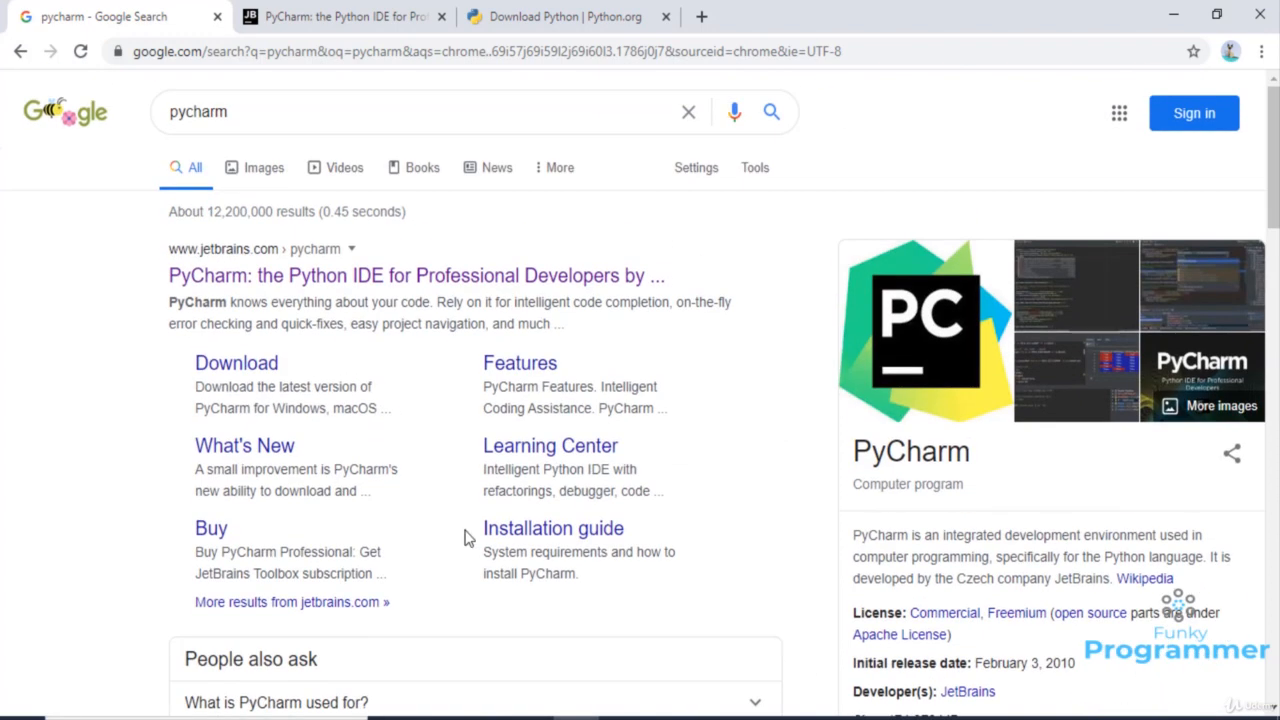
{"action": "mouse_move", "coordinate": [160, 242]}
{"action": "left_mouse_down"}
{"action": "mouse_move", "coordinate": [152, 371]}
{"action": "mouse_move", "coordinate": [643, 343]}
{"action": "mouse_move", "coordinate": [560, 252]}
{"action": "left_mouse_up"}
{"action": "left_click_drag", "start_coordinate": [462, 253], "coordinate": [166, 248]}
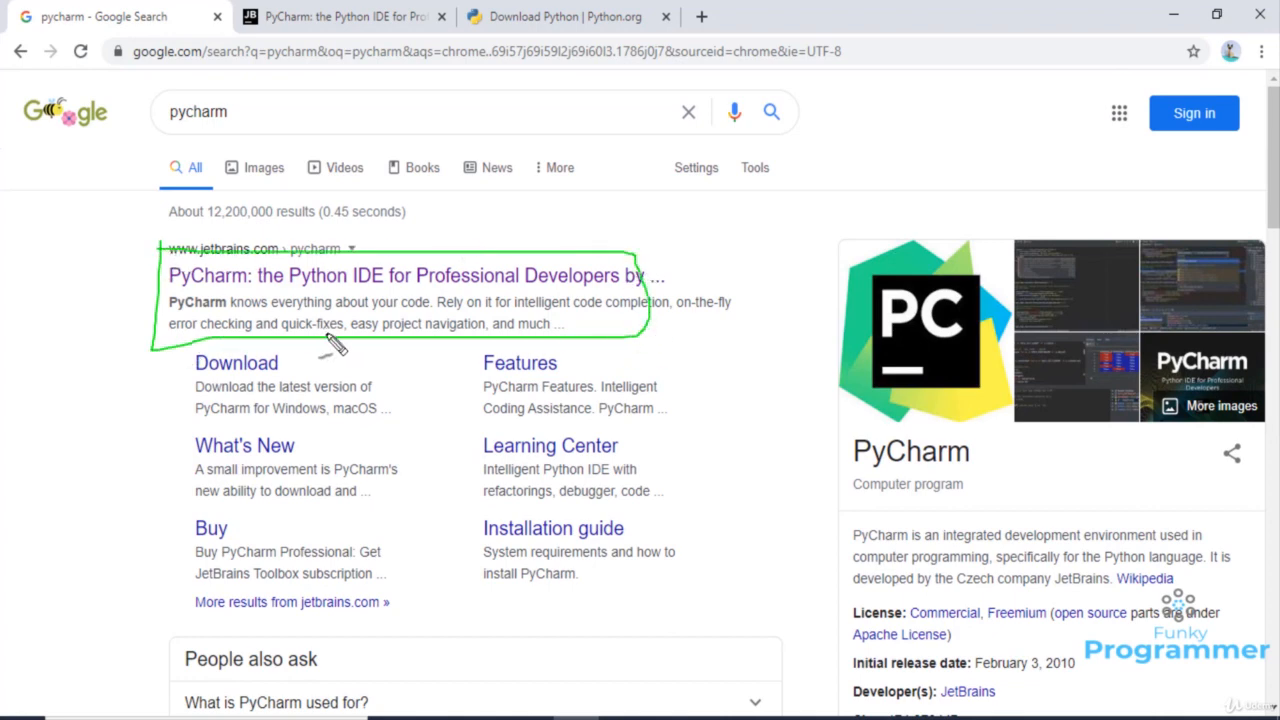
{"action": "key", "text": "Escape"}
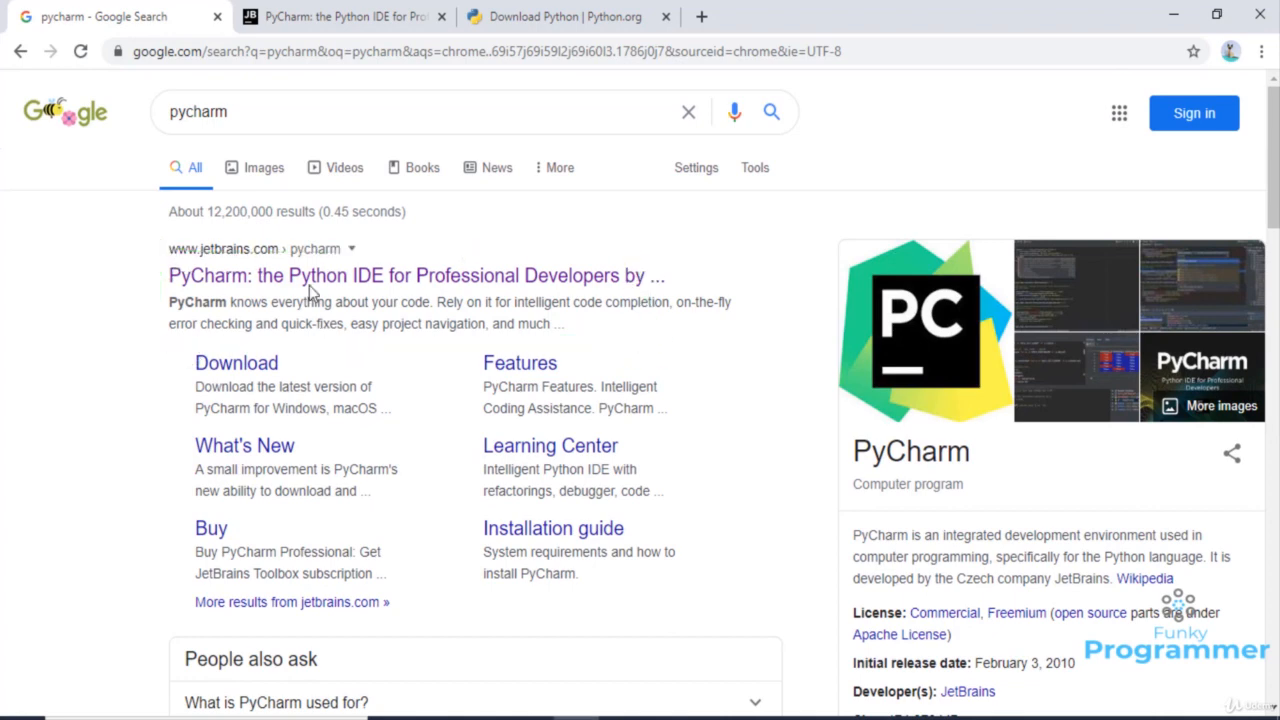
- Bring up the JetBrains PyCharm product page and look through its introduction and Why PyCharm section
{"action": "left_click", "coordinate": [540, 14]}
{"action": "mouse_move", "coordinate": [168, 228]}
{"action": "left_mouse_down"}
{"action": "mouse_move", "coordinate": [380, 263]}
{"action": "mouse_move", "coordinate": [170, 235]}
{"action": "left_mouse_up"}
{"action": "left_click", "coordinate": [360, 28]}
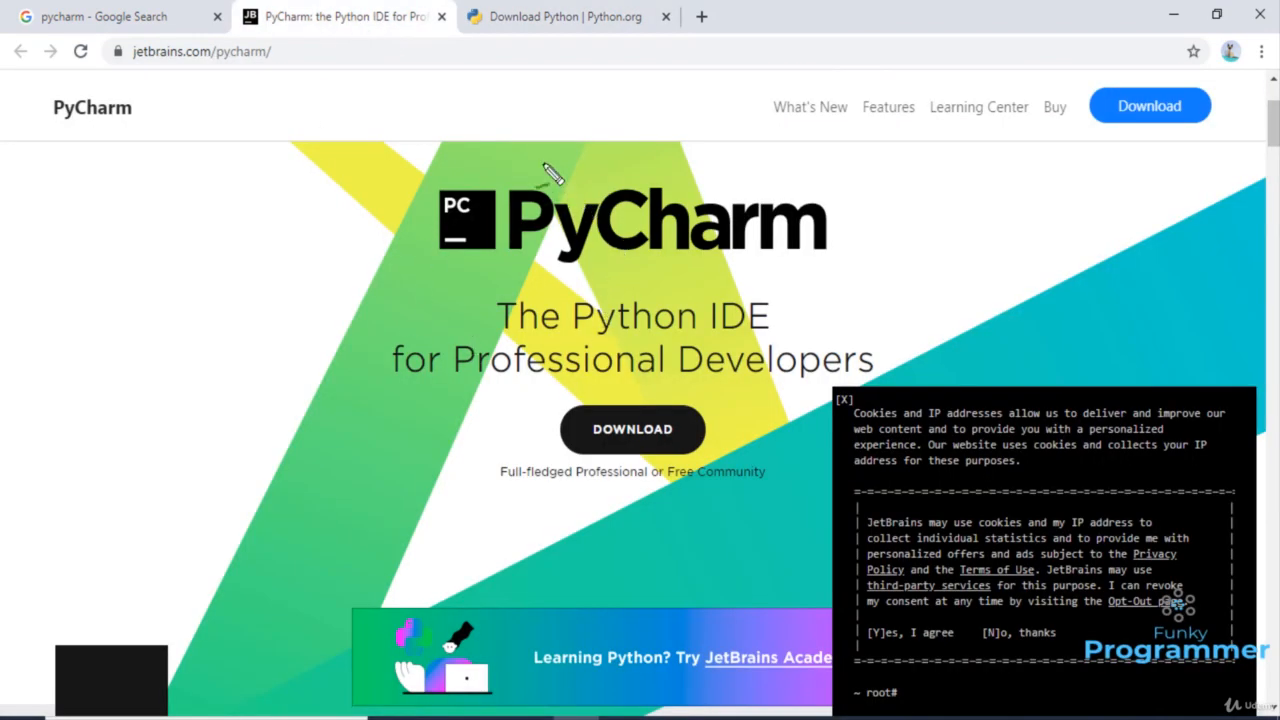
{"action": "mouse_move", "coordinate": [515, 158]}
{"action": "left_mouse_down"}
{"action": "mouse_move", "coordinate": [320, 371]}
{"action": "mouse_move", "coordinate": [826, 457]}
{"action": "mouse_move", "coordinate": [582, 198]}
{"action": "left_mouse_up"}
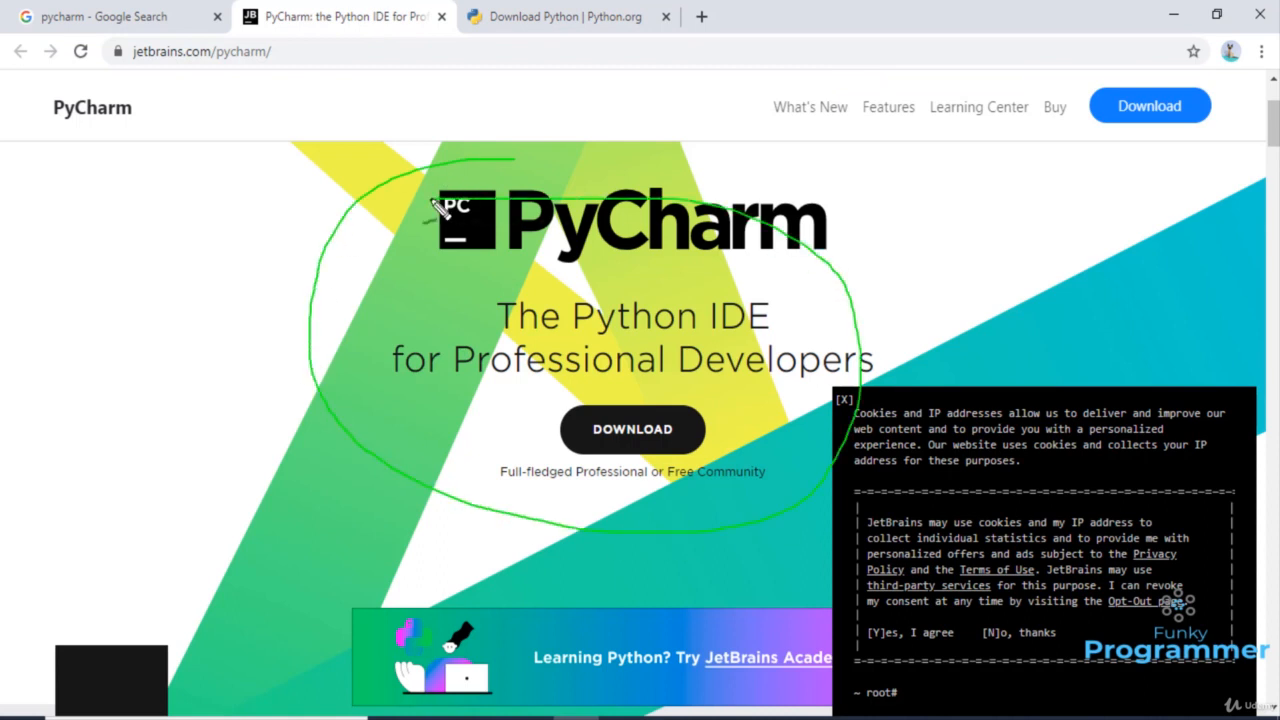
{"action": "key", "text": "Escape"}
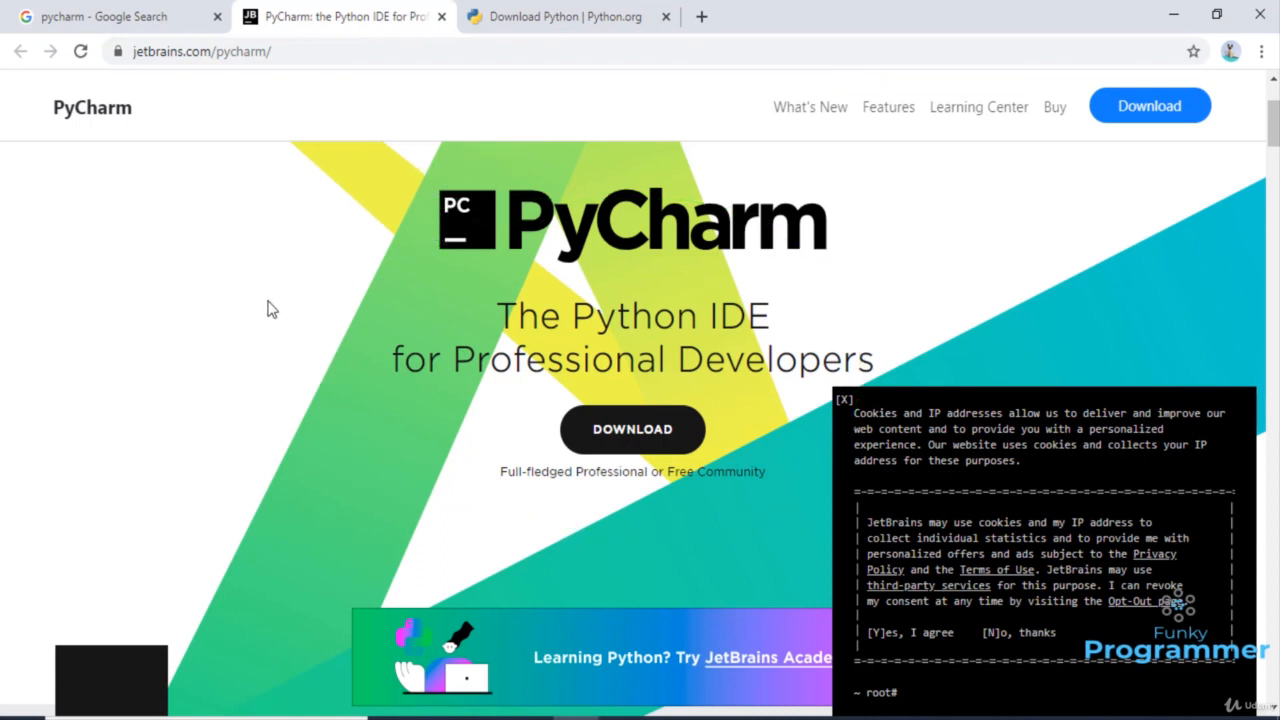
{"action": "scroll", "coordinate": [278, 320], "scroll_direction": "down", "scroll_amount": 2}
{"action": "scroll", "coordinate": [278, 323], "scroll_direction": "down", "scroll_amount": 3}
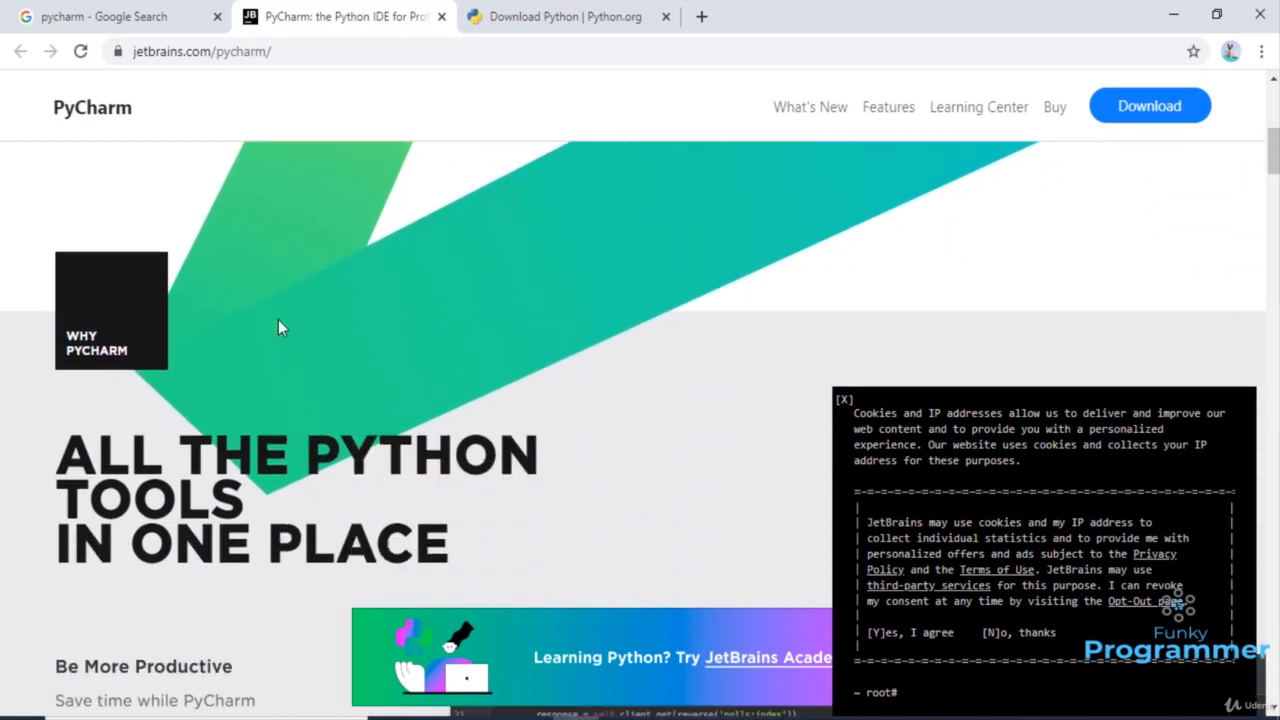
{"action": "scroll", "coordinate": [278, 323], "scroll_direction": "up", "scroll_amount": 7}
- Revisit the python.org downloads page to check the Python 3.8.2 download alongside the PyCharm page
{"action": "left_click", "coordinate": [500, 16]}
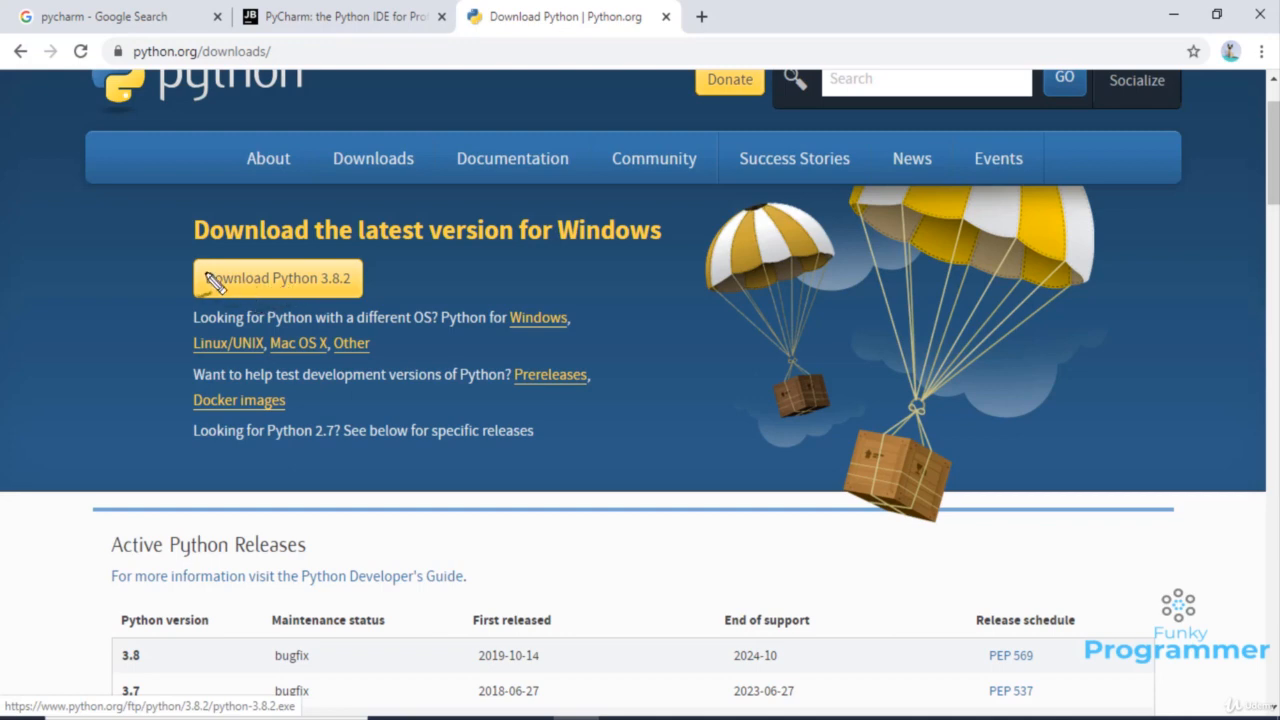
{"action": "mouse_move", "coordinate": [212, 254]}
{"action": "left_mouse_down"}
{"action": "mouse_move", "coordinate": [186, 258]}
{"action": "mouse_move", "coordinate": [285, 310]}
{"action": "mouse_move", "coordinate": [385, 262]}
{"action": "mouse_move", "coordinate": [220, 258]}
{"action": "left_mouse_up"}
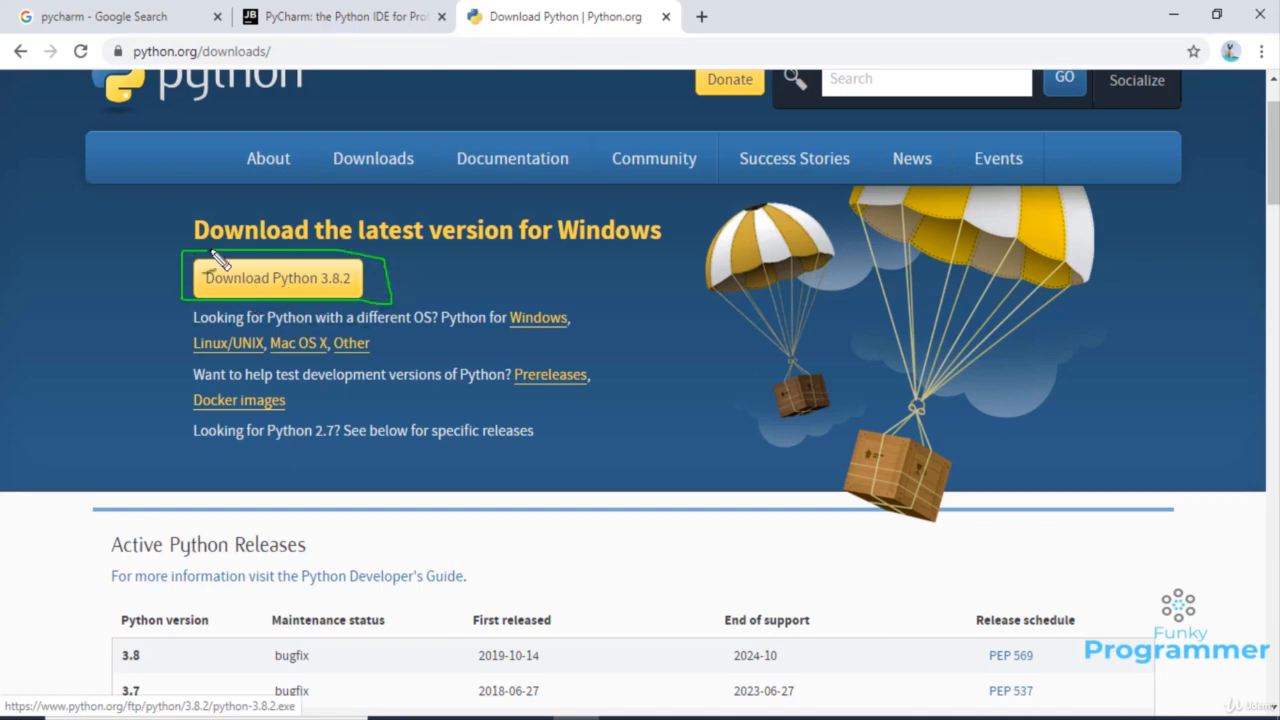
{"action": "left_click", "coordinate": [391, 17]}
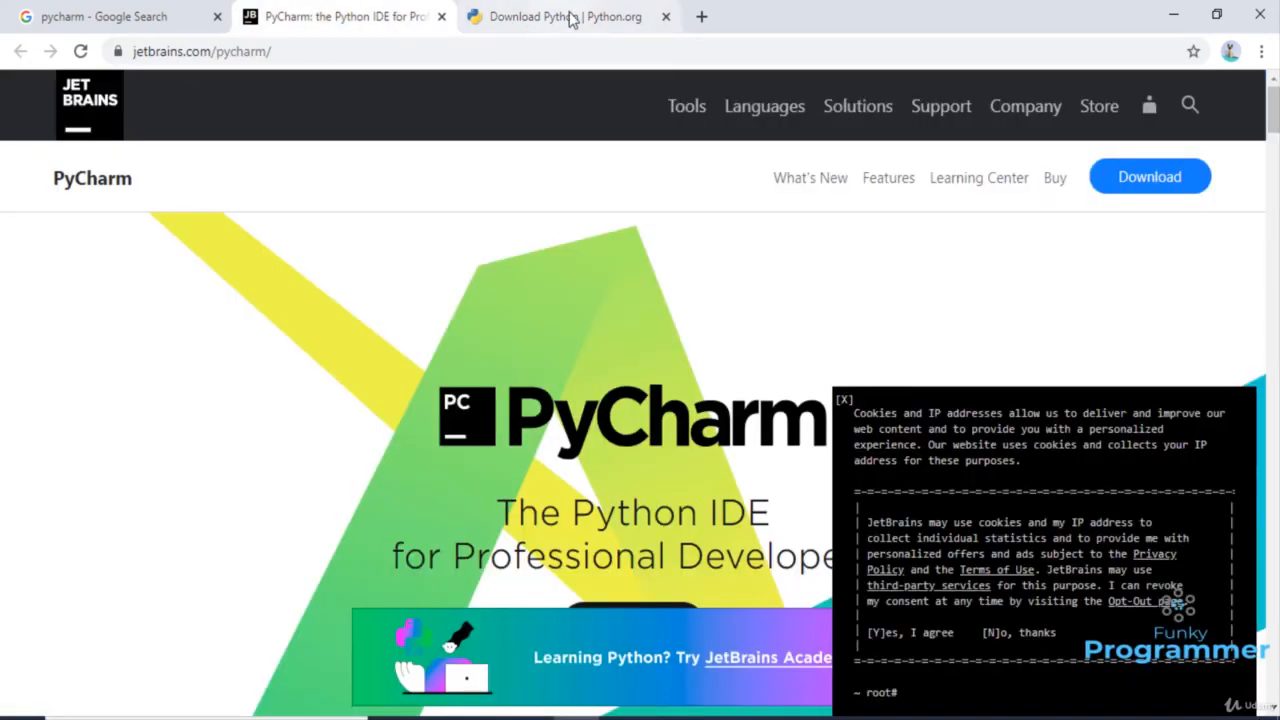
{"action": "left_click", "coordinate": [571, 20]}
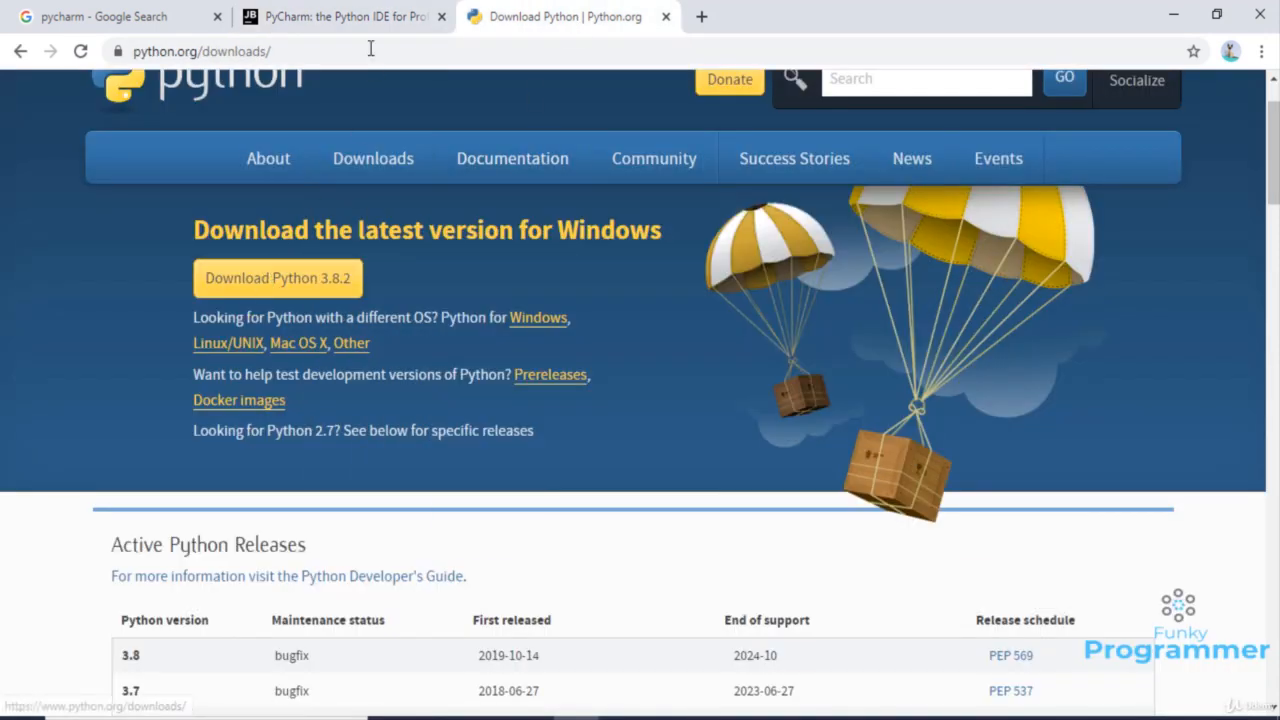
- Open the PyCharm download page from the JetBrains product page and dismiss the cookie notice
{"action": "left_click", "coordinate": [410, 28]}
{"action": "scroll", "coordinate": [586, 455], "scroll_direction": "down", "scroll_amount": 4}
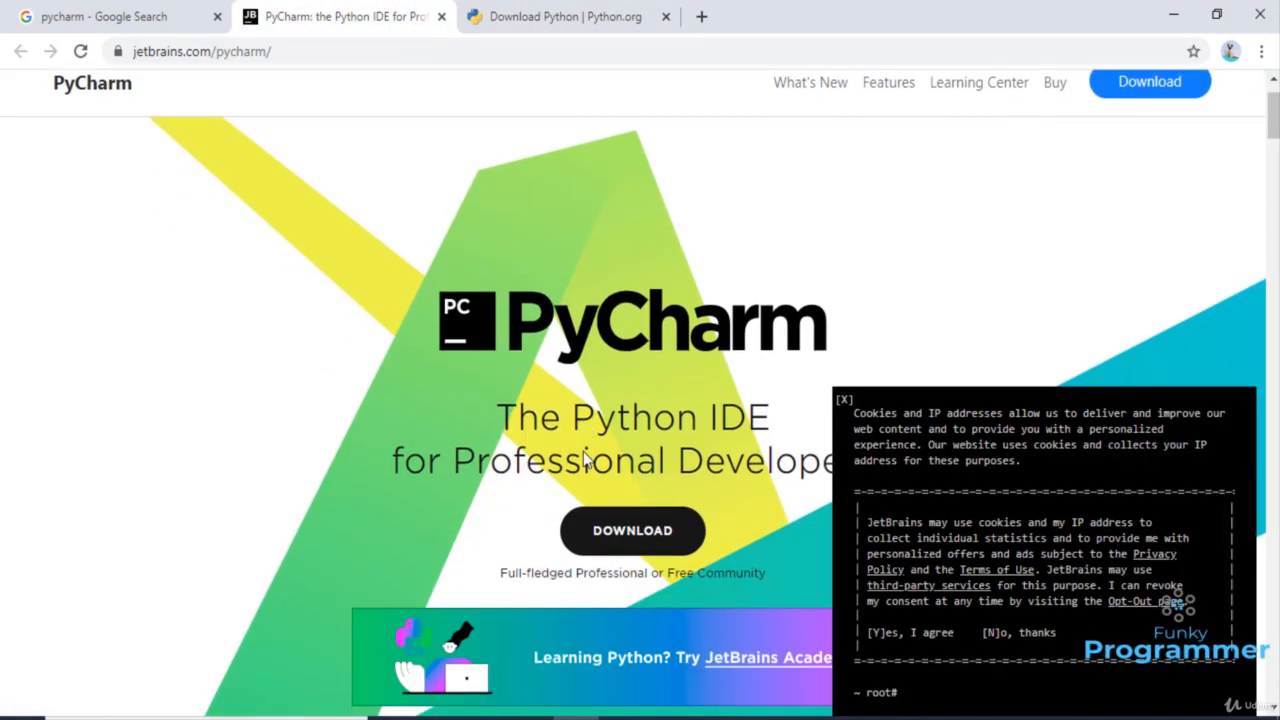
{"action": "scroll", "coordinate": [632, 318], "scroll_direction": "up", "scroll_amount": 2}
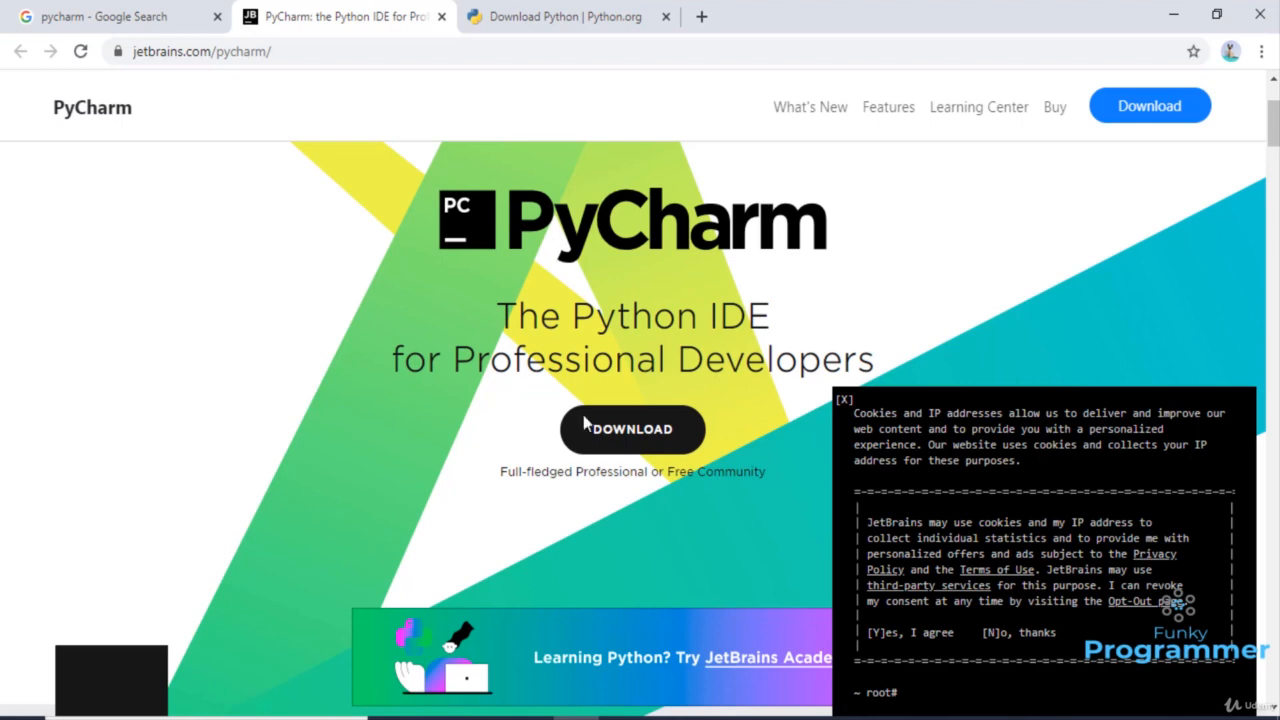
{"action": "left_click", "coordinate": [648, 435]}
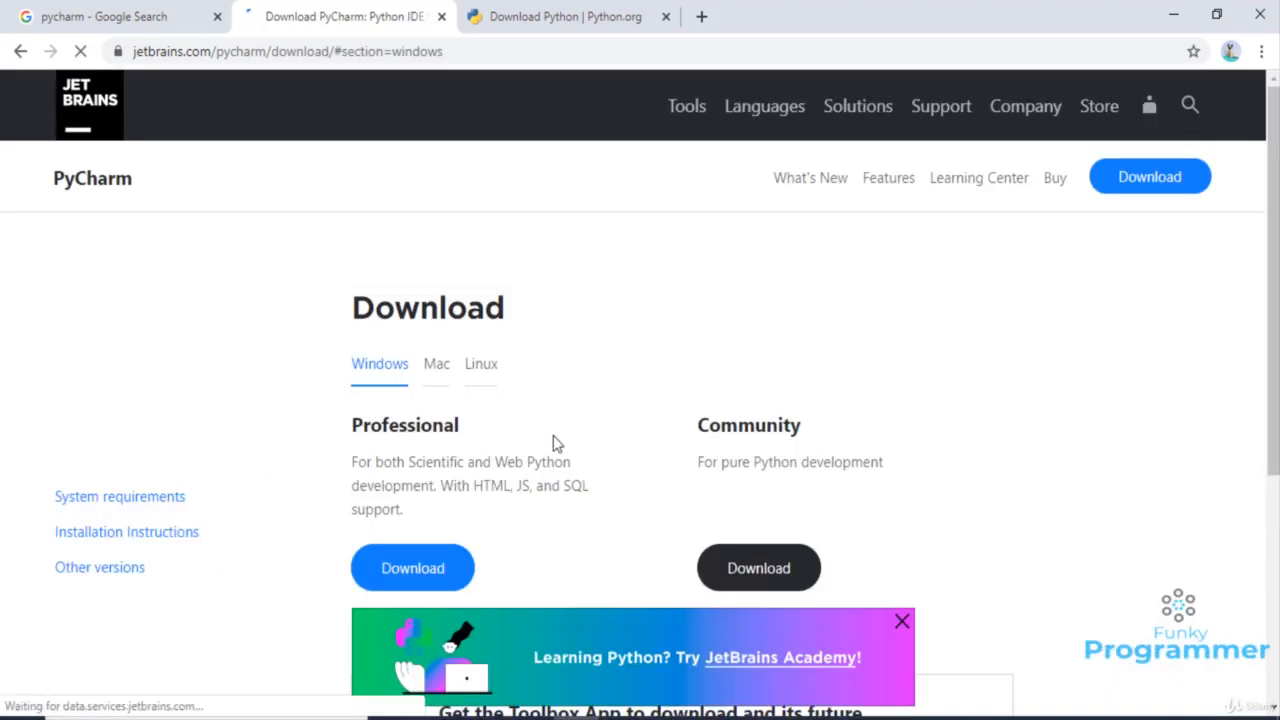
{"action": "scroll", "coordinate": [612, 462], "scroll_direction": "down", "scroll_amount": 3}
{"action": "scroll", "coordinate": [605, 458], "scroll_direction": "up", "scroll_amount": 2}
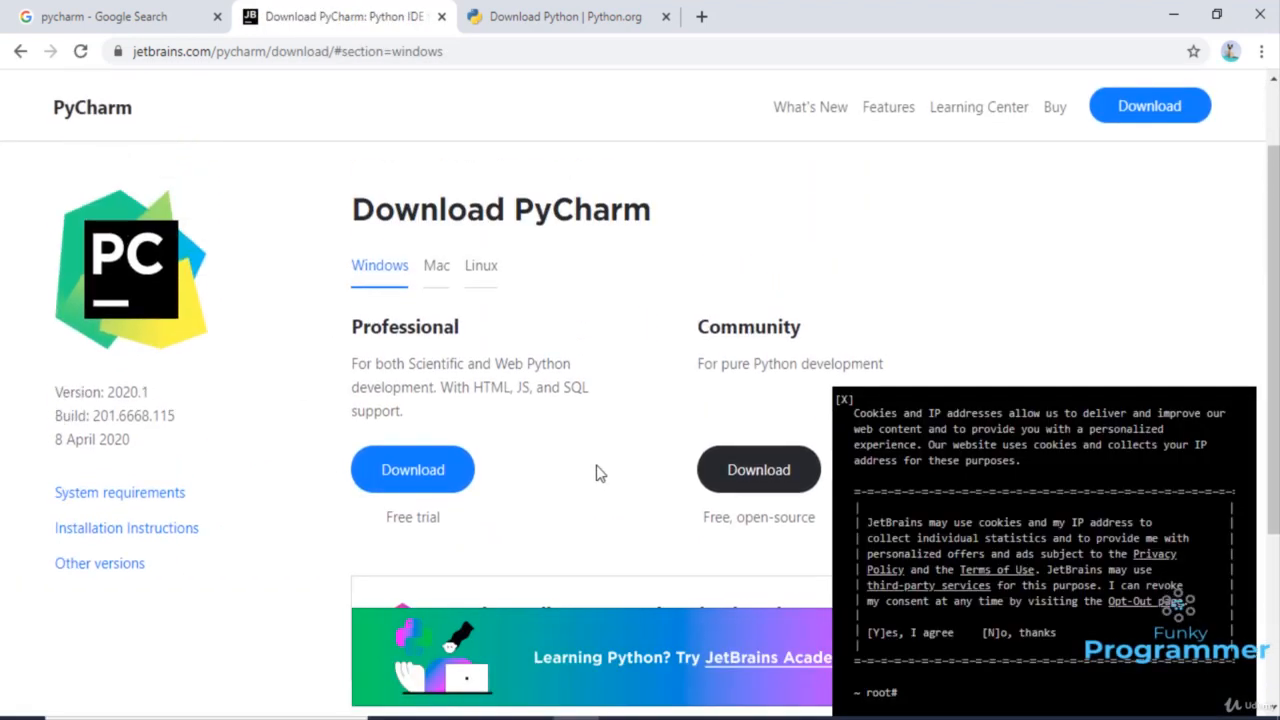
{"action": "left_click", "coordinate": [844, 400]}
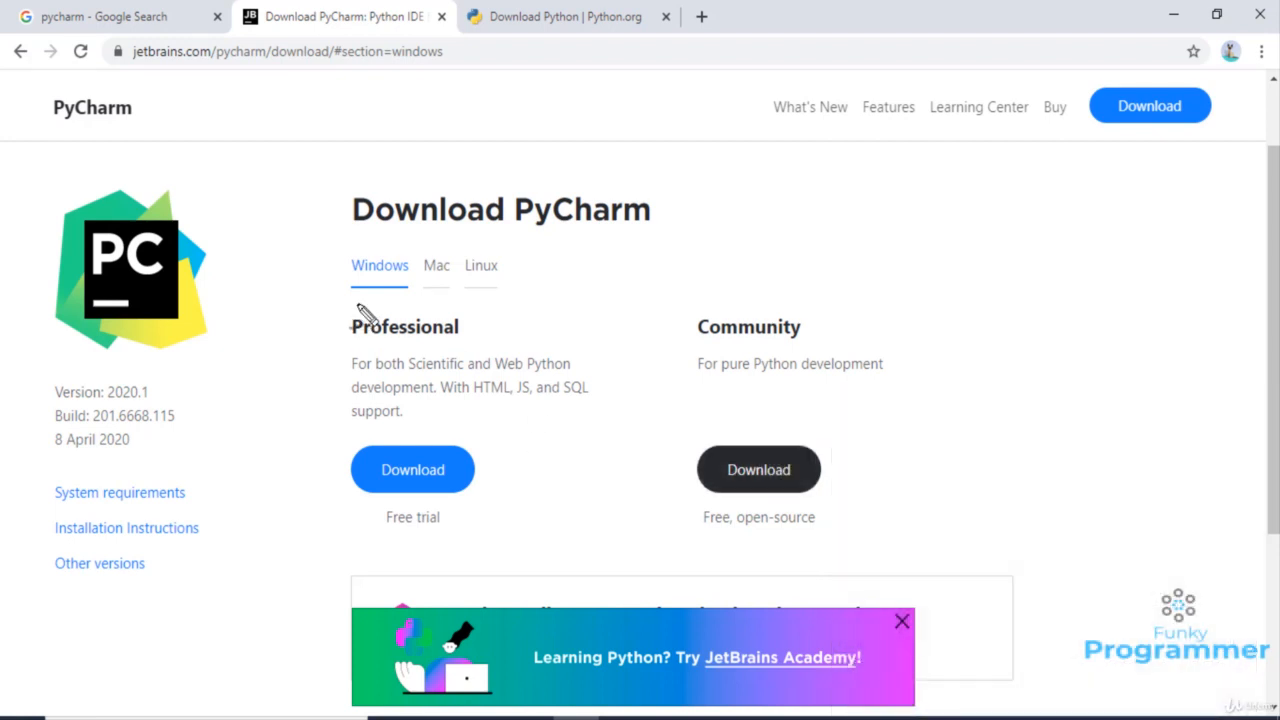
- Compare the Professional and Community editions offered for Windows on the PyCharm download page
{"action": "mouse_move", "coordinate": [415, 293]}
{"action": "left_mouse_down"}
{"action": "mouse_move", "coordinate": [340, 315]}
{"action": "mouse_move", "coordinate": [320, 532]}
{"action": "mouse_move", "coordinate": [585, 540]}
{"action": "mouse_move", "coordinate": [602, 332]}
{"action": "mouse_move", "coordinate": [345, 307]}
{"action": "left_mouse_up"}
{"action": "left_click_drag", "start_coordinate": [262, 267], "coordinate": [350, 354]}
{"action": "key", "text": "Escape"}
{"action": "mouse_move", "coordinate": [692, 296]}
{"action": "left_mouse_down"}
{"action": "mouse_move", "coordinate": [668, 505]}
{"action": "mouse_move", "coordinate": [810, 534]}
{"action": "mouse_move", "coordinate": [920, 338]}
{"action": "mouse_move", "coordinate": [712, 292]}
{"action": "mouse_move", "coordinate": [680, 294]}
{"action": "mouse_move", "coordinate": [678, 314]}
{"action": "left_mouse_up"}
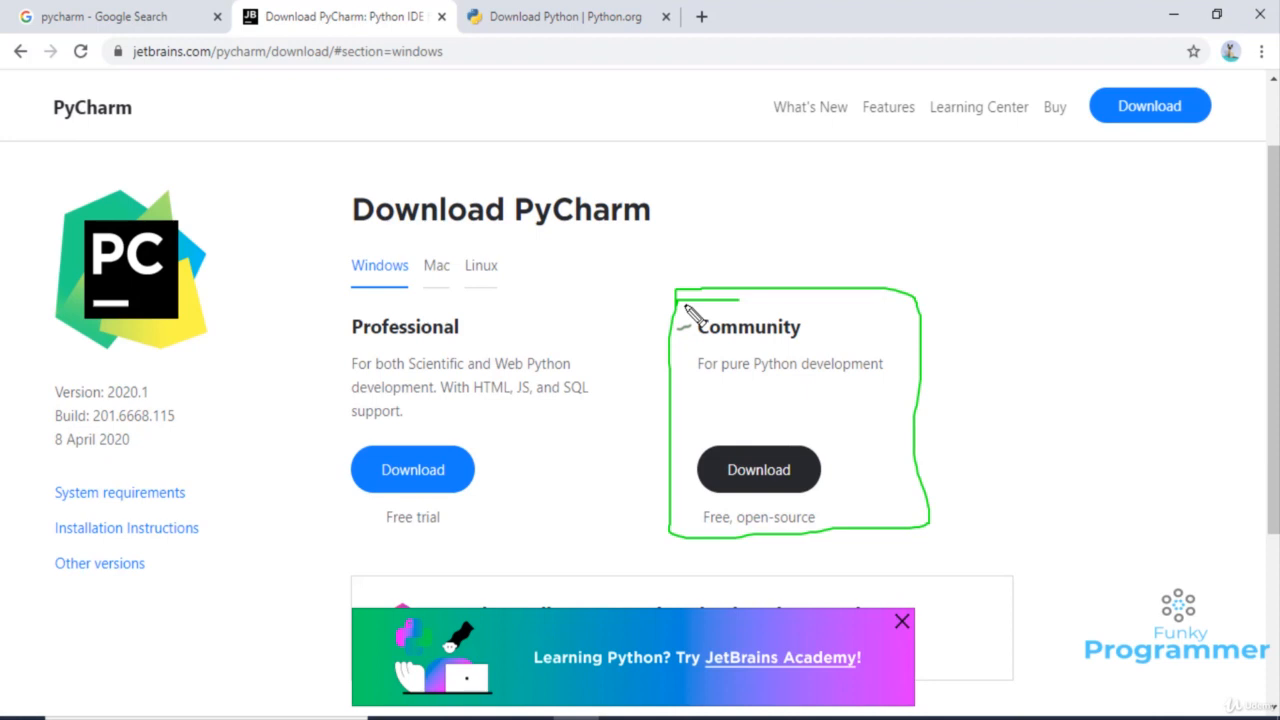
{"action": "key", "text": "Escape"}
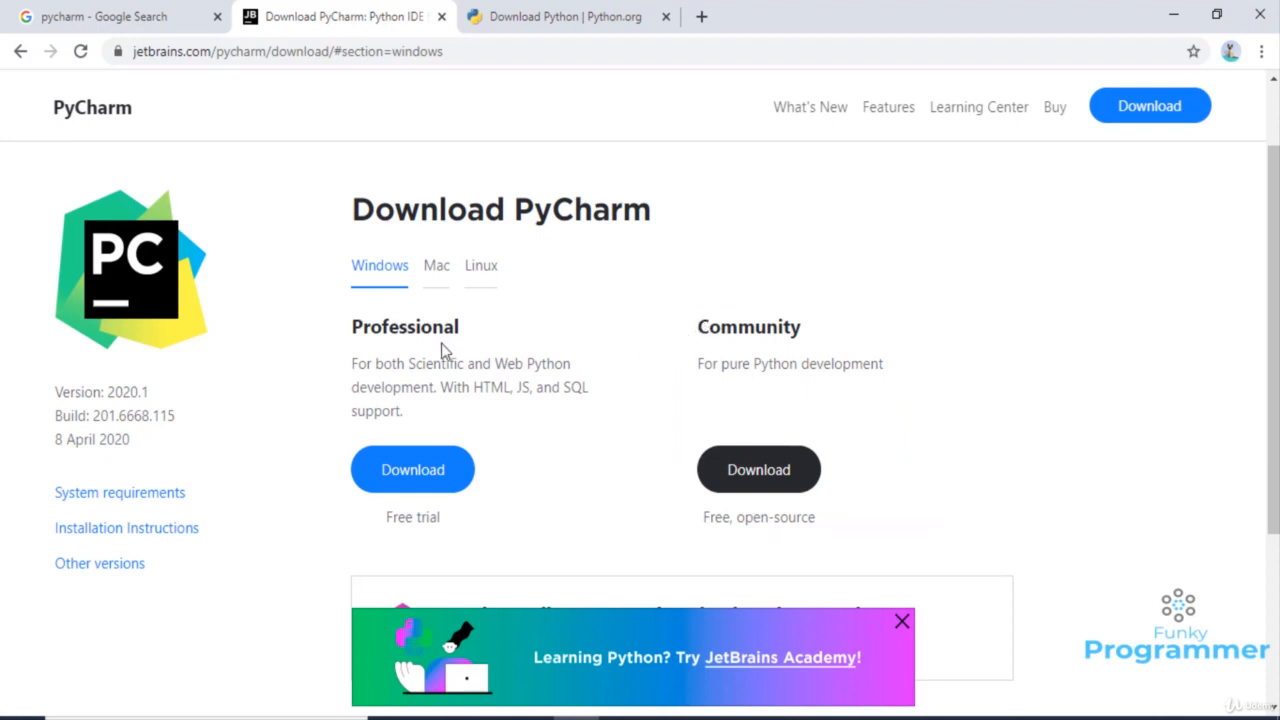
- Check the PyCharm downloads for Mac, then switch the page back to the Windows downloads
{"action": "left_click", "coordinate": [438, 268]}
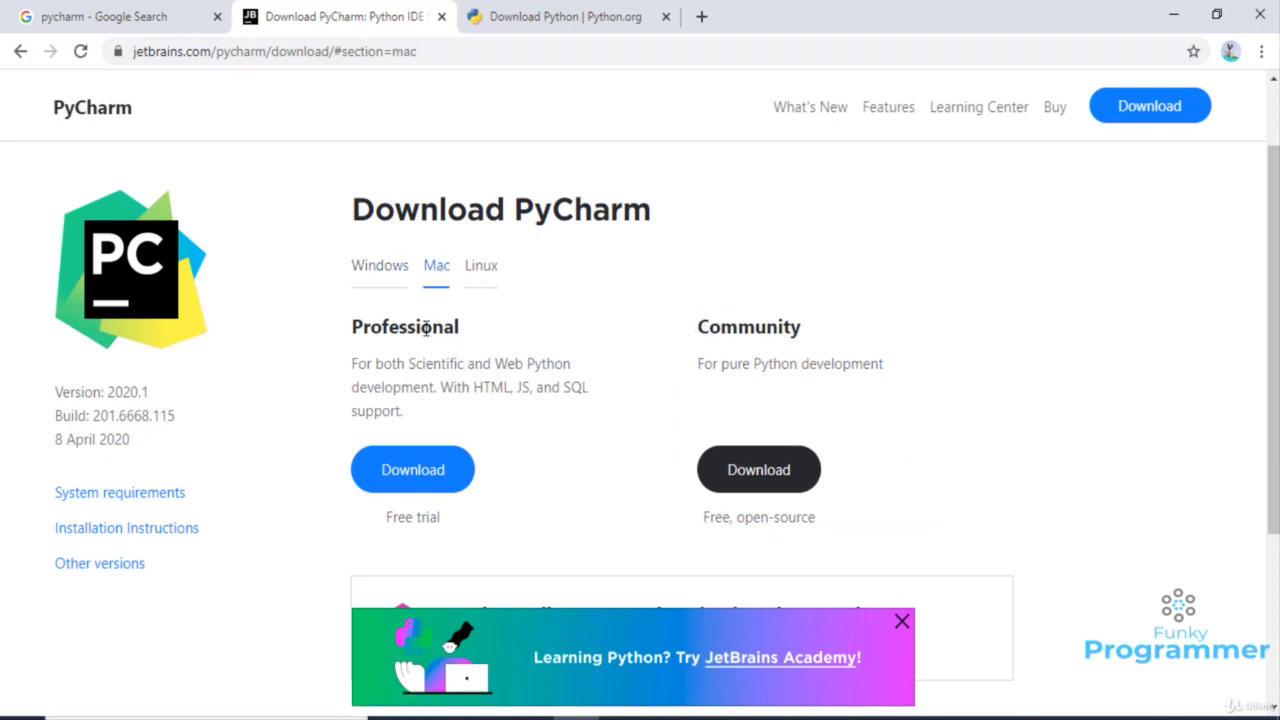
{"action": "left_click_drag", "start_coordinate": [432, 250], "coordinate": [481, 240]}
{"action": "left_click_drag", "start_coordinate": [490, 285], "coordinate": [628, 215]}
{"action": "key", "text": "Escape"}
{"action": "left_click", "coordinate": [386, 272]}
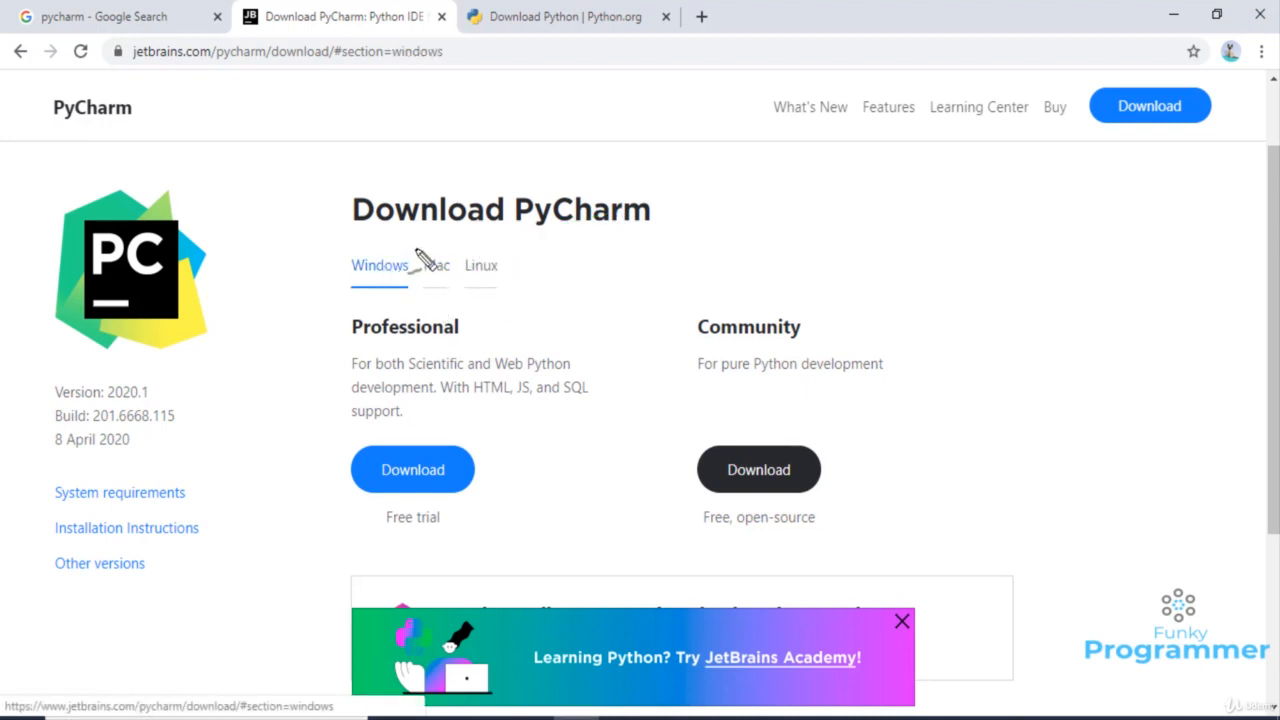
{"action": "mouse_move", "coordinate": [405, 244]}
{"action": "left_mouse_down"}
{"action": "mouse_move", "coordinate": [365, 296]}
{"action": "mouse_move", "coordinate": [531, 243]}
{"action": "mouse_move", "coordinate": [368, 250]}
{"action": "left_mouse_up"}
{"action": "key", "text": "Escape"}
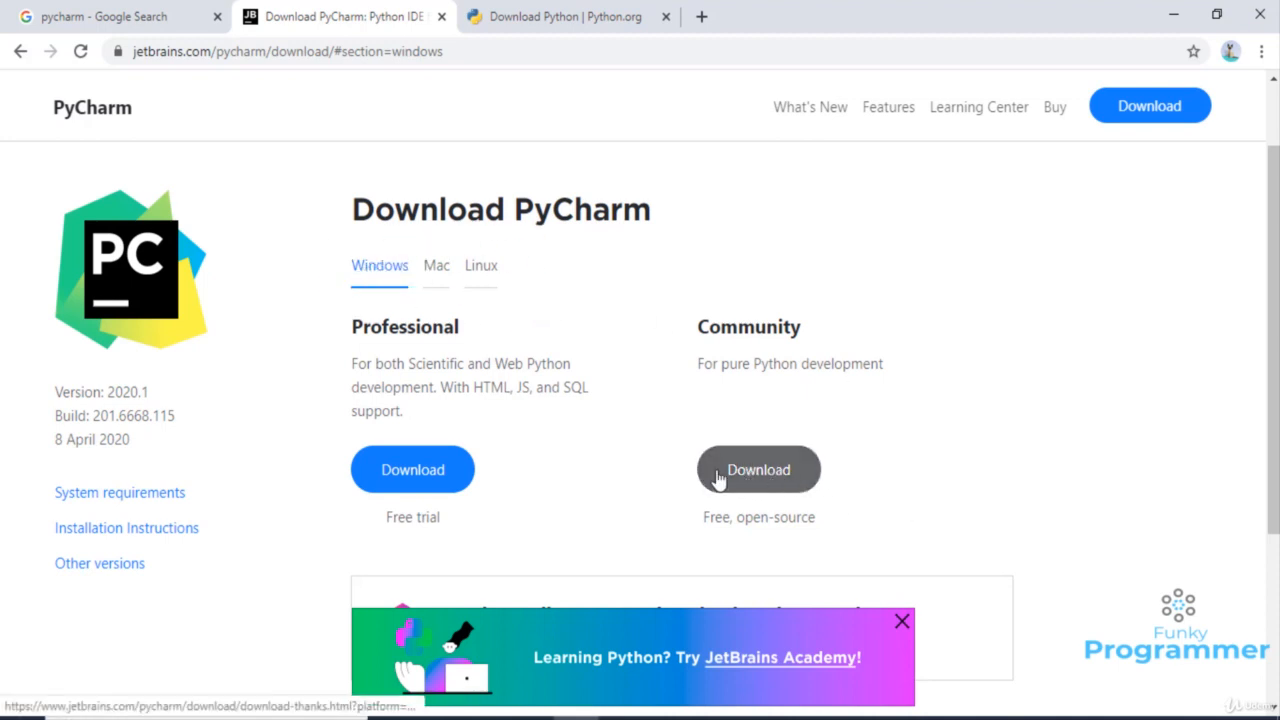
- Locate the free Community edition download for Windows, then return to the Python 3.8.2 download page
{"action": "scroll", "coordinate": [797, 480], "scroll_direction": "down", "scroll_amount": 1}
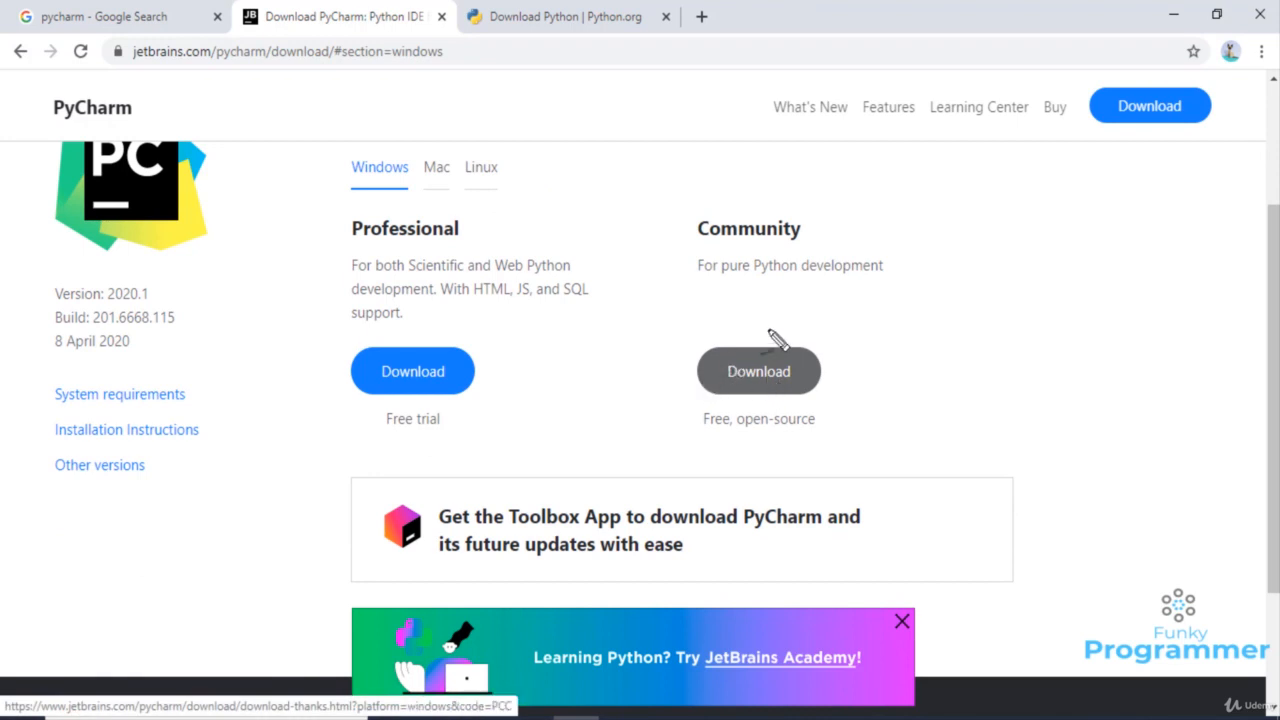
{"action": "mouse_move", "coordinate": [740, 325]}
{"action": "left_mouse_down"}
{"action": "mouse_move", "coordinate": [700, 428]}
{"action": "mouse_move", "coordinate": [874, 457]}
{"action": "mouse_move", "coordinate": [814, 343]}
{"action": "mouse_move", "coordinate": [737, 337]}
{"action": "left_mouse_up"}
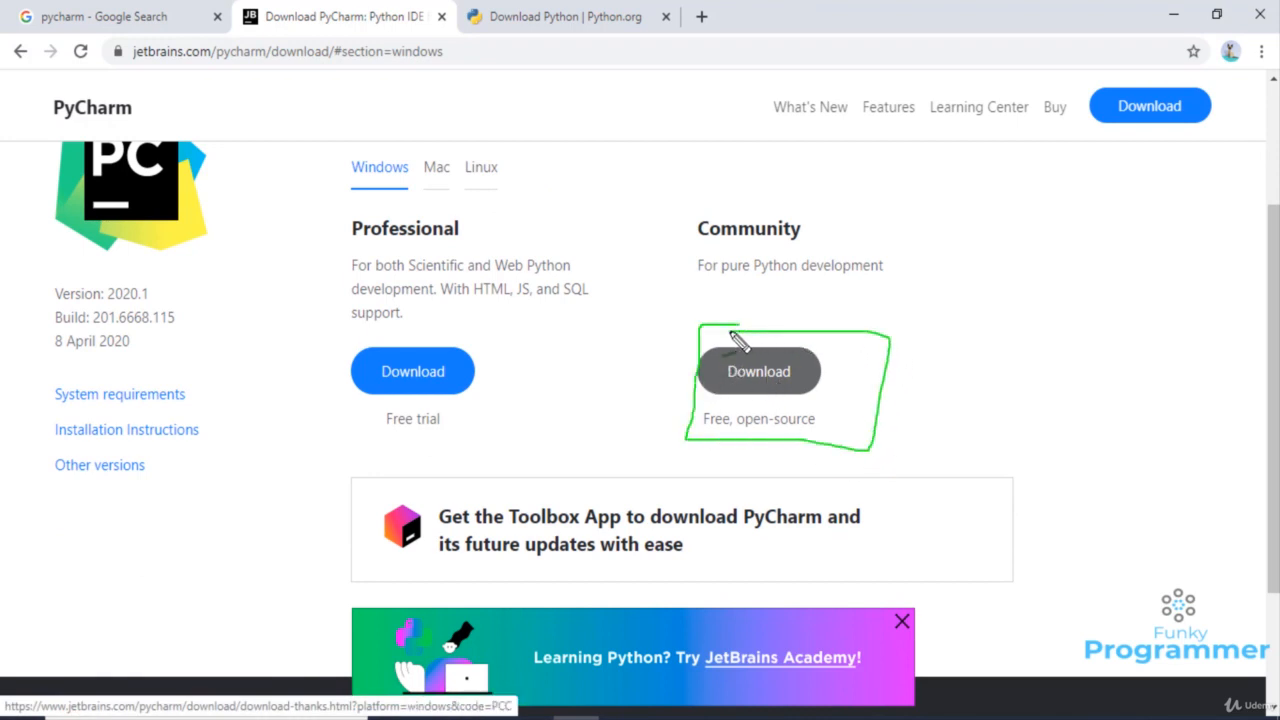
{"action": "left_click", "coordinate": [579, 27]}
{"action": "mouse_move", "coordinate": [270, 232]}
{"action": "left_mouse_down"}
{"action": "mouse_move", "coordinate": [198, 300]}
{"action": "mouse_move", "coordinate": [408, 285]}
{"action": "left_mouse_up"}
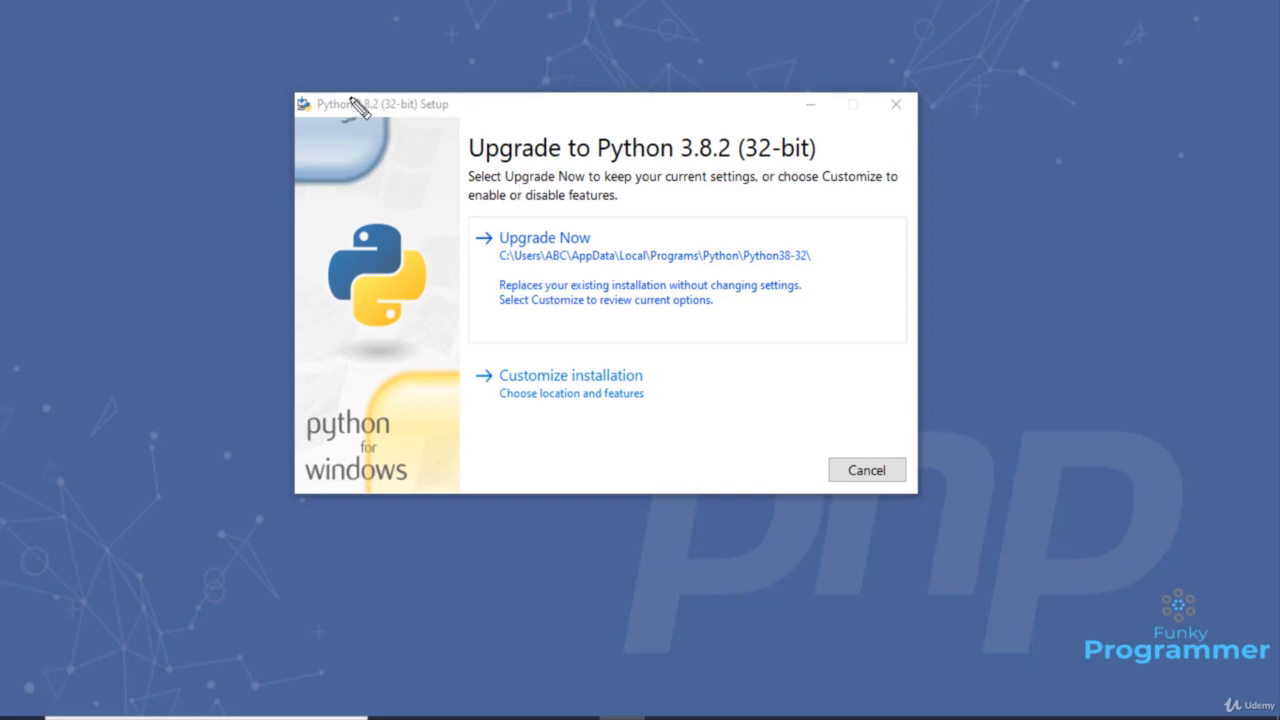
- Choose the customized installation in the Python 3.8.2 (32-bit) setup and review the optional features, starting with Documentation
{"action": "mouse_move", "coordinate": [340, 74]}
{"action": "left_mouse_down"}
{"action": "mouse_move", "coordinate": [288, 86]}
{"action": "mouse_move", "coordinate": [288, 491]}
{"action": "mouse_move", "coordinate": [517, 537]}
{"action": "mouse_move", "coordinate": [944, 537]}
{"action": "mouse_move", "coordinate": [997, 74]}
{"action": "mouse_move", "coordinate": [320, 72]}
{"action": "left_mouse_up"}
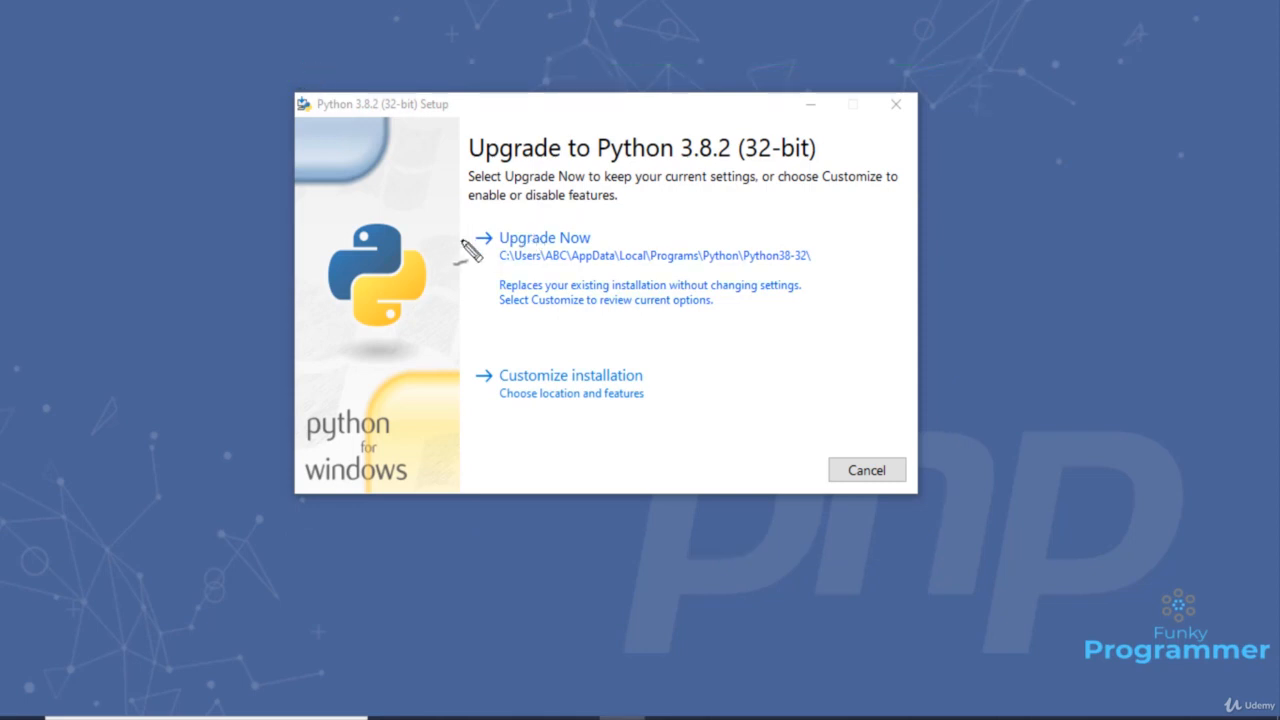
{"action": "mouse_move", "coordinate": [500, 212]}
{"action": "left_mouse_down"}
{"action": "mouse_move", "coordinate": [470, 213]}
{"action": "mouse_move", "coordinate": [460, 318]}
{"action": "mouse_move", "coordinate": [816, 321]}
{"action": "mouse_move", "coordinate": [866, 220]}
{"action": "mouse_move", "coordinate": [514, 211]}
{"action": "mouse_move", "coordinate": [476, 242]}
{"action": "left_mouse_up"}
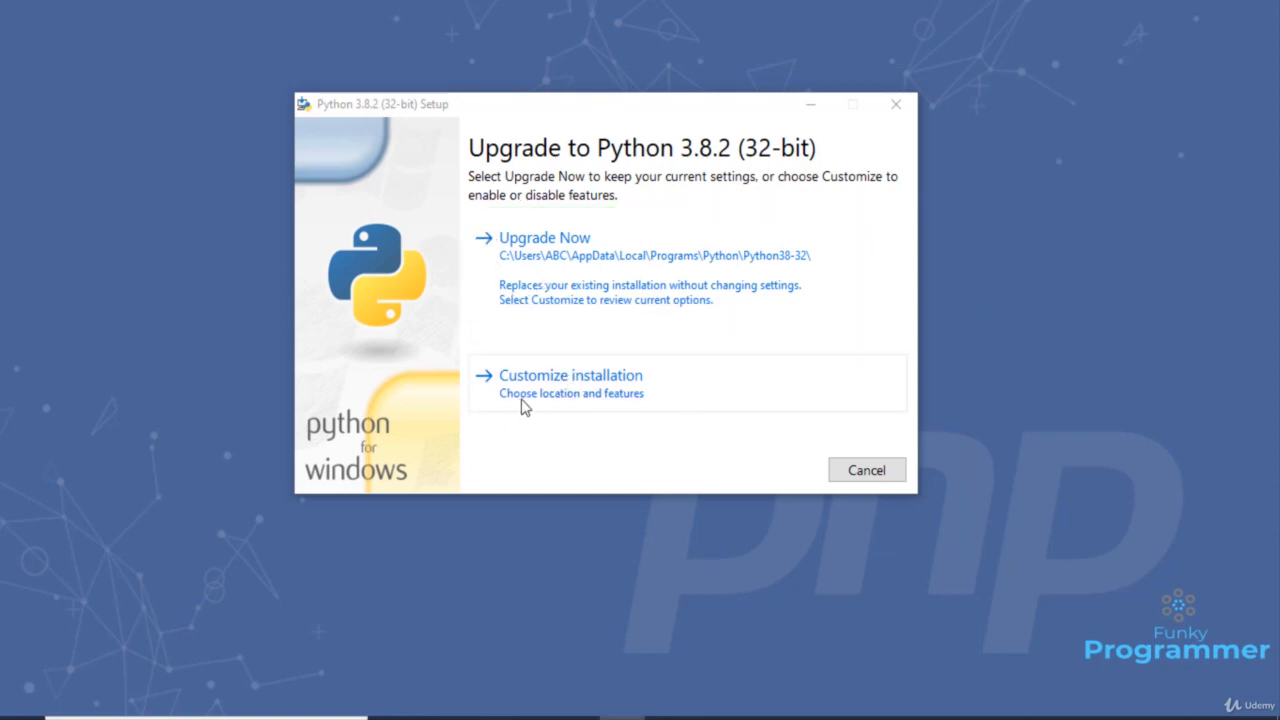
{"action": "left_click_drag", "start_coordinate": [376, 254], "coordinate": [460, 260]}
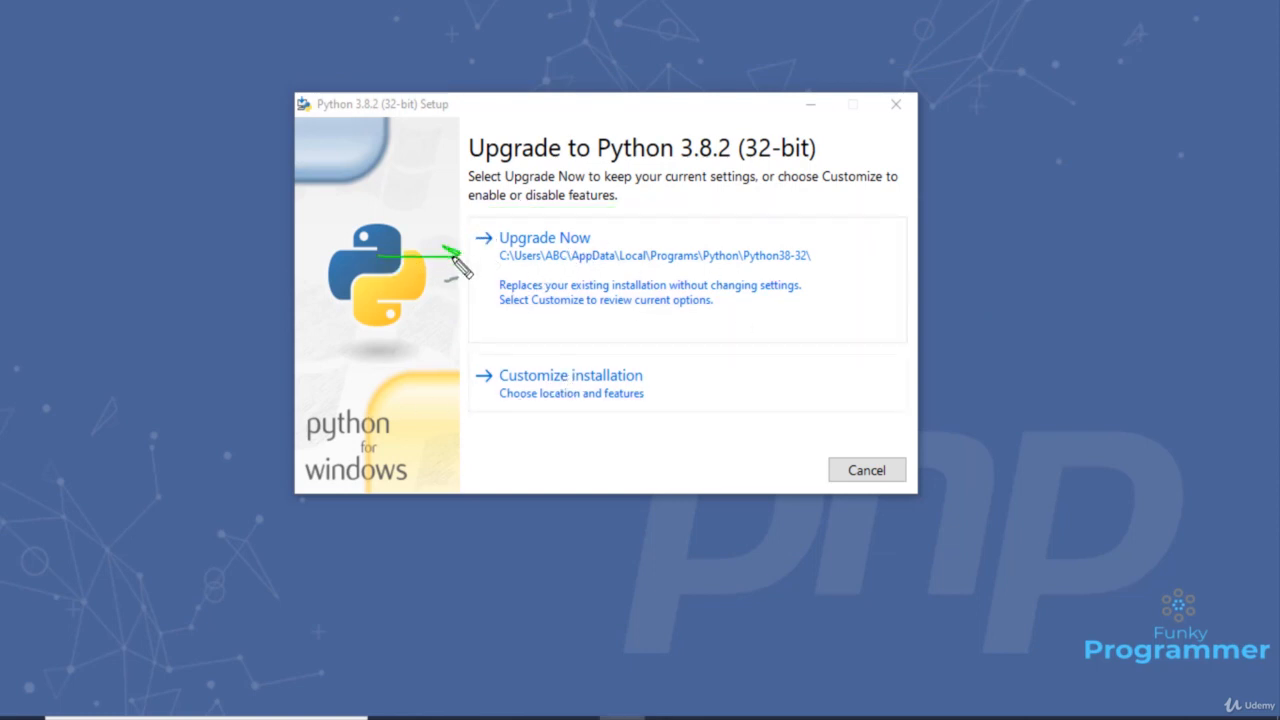
{"action": "left_click", "coordinate": [561, 400]}
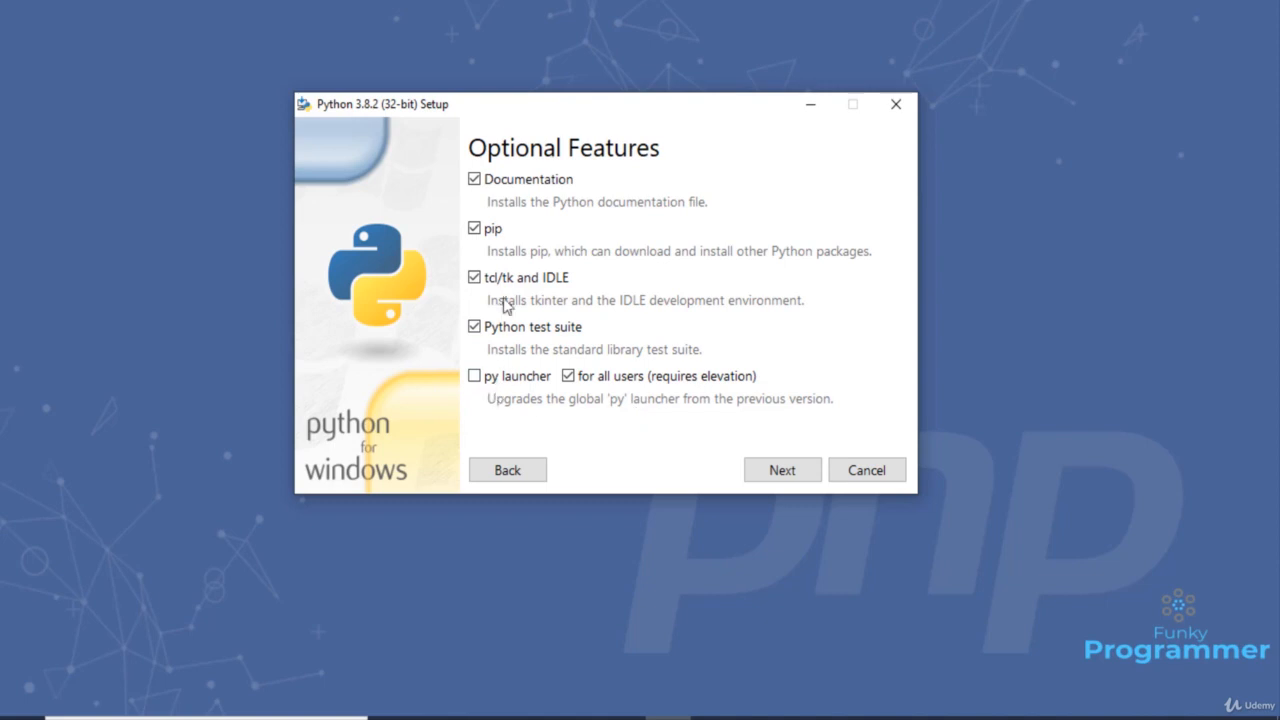
{"action": "mouse_move", "coordinate": [472, 200]}
{"action": "left_mouse_down"}
{"action": "mouse_move", "coordinate": [512, 145]}
{"action": "mouse_move", "coordinate": [463, 160]}
{"action": "left_mouse_up"}
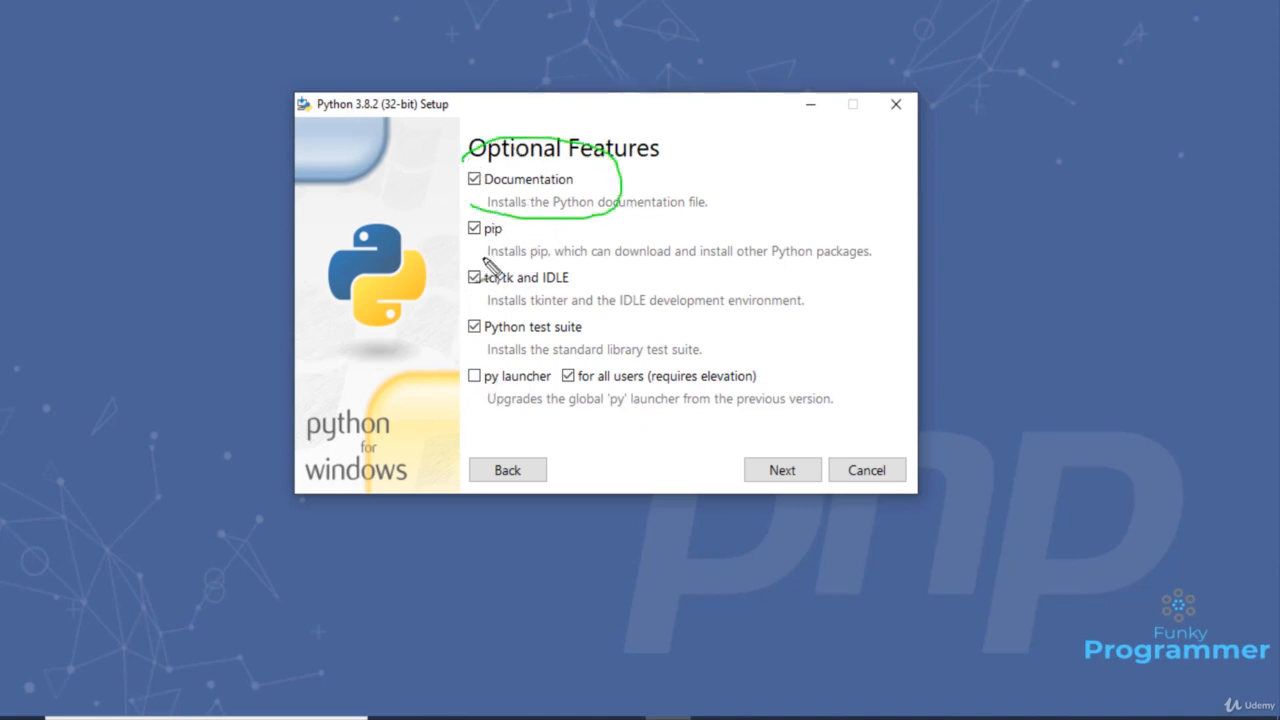
- Review the pip, tcl/tk and IDLE, and Python test suite features in the setup, then continue to the advanced options
{"action": "mouse_move", "coordinate": [485, 260]}
{"action": "left_mouse_down"}
{"action": "mouse_move", "coordinate": [466, 272]}
{"action": "mouse_move", "coordinate": [518, 262]}
{"action": "mouse_move", "coordinate": [512, 275]}
{"action": "mouse_move", "coordinate": [573, 292]}
{"action": "mouse_move", "coordinate": [588, 272]}
{"action": "left_mouse_up"}
{"action": "mouse_move", "coordinate": [1052, 190]}
{"action": "left_mouse_down"}
{"action": "mouse_move", "coordinate": [1038, 244]}
{"action": "mouse_move", "coordinate": [1056, 220]}
{"action": "mouse_move", "coordinate": [1106, 232]}
{"action": "left_mouse_up"}
{"action": "left_click_drag", "start_coordinate": [1095, 178], "coordinate": [1069, 280]}
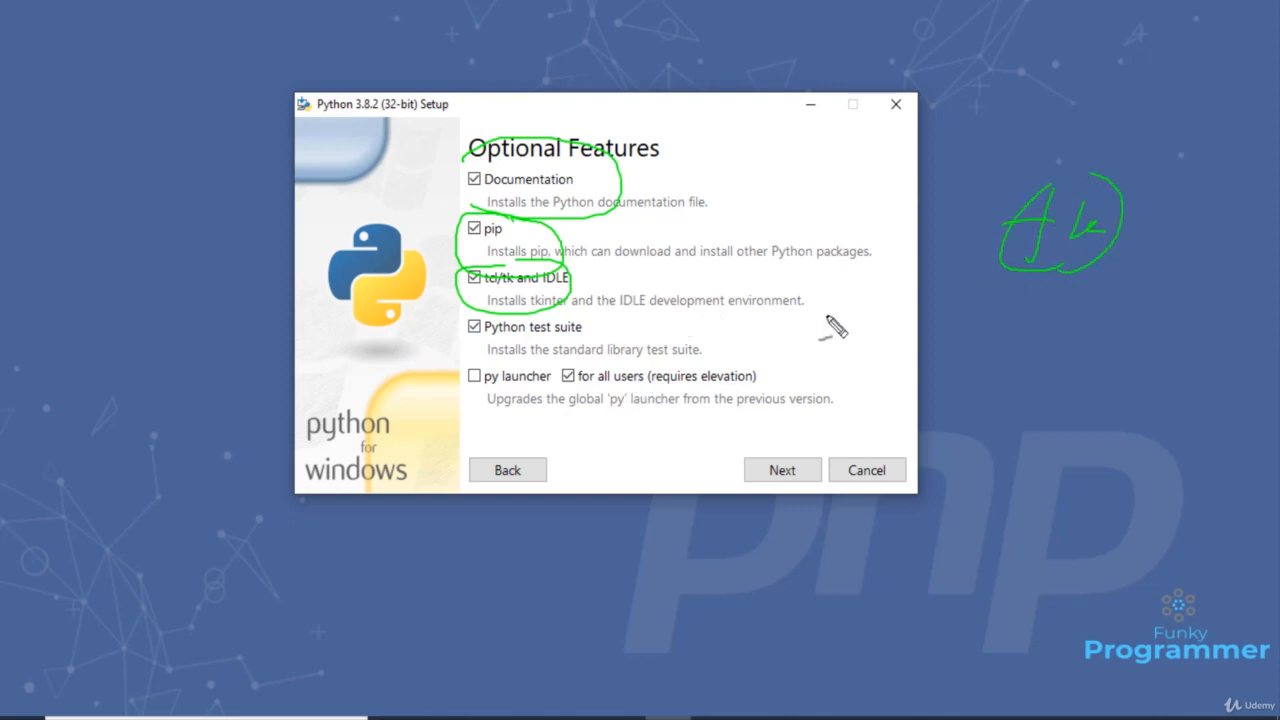
{"action": "left_click_drag", "start_coordinate": [975, 188], "coordinate": [702, 288]}
{"action": "left_click_drag", "start_coordinate": [720, 269], "coordinate": [733, 301]}
{"action": "key", "text": "e"}
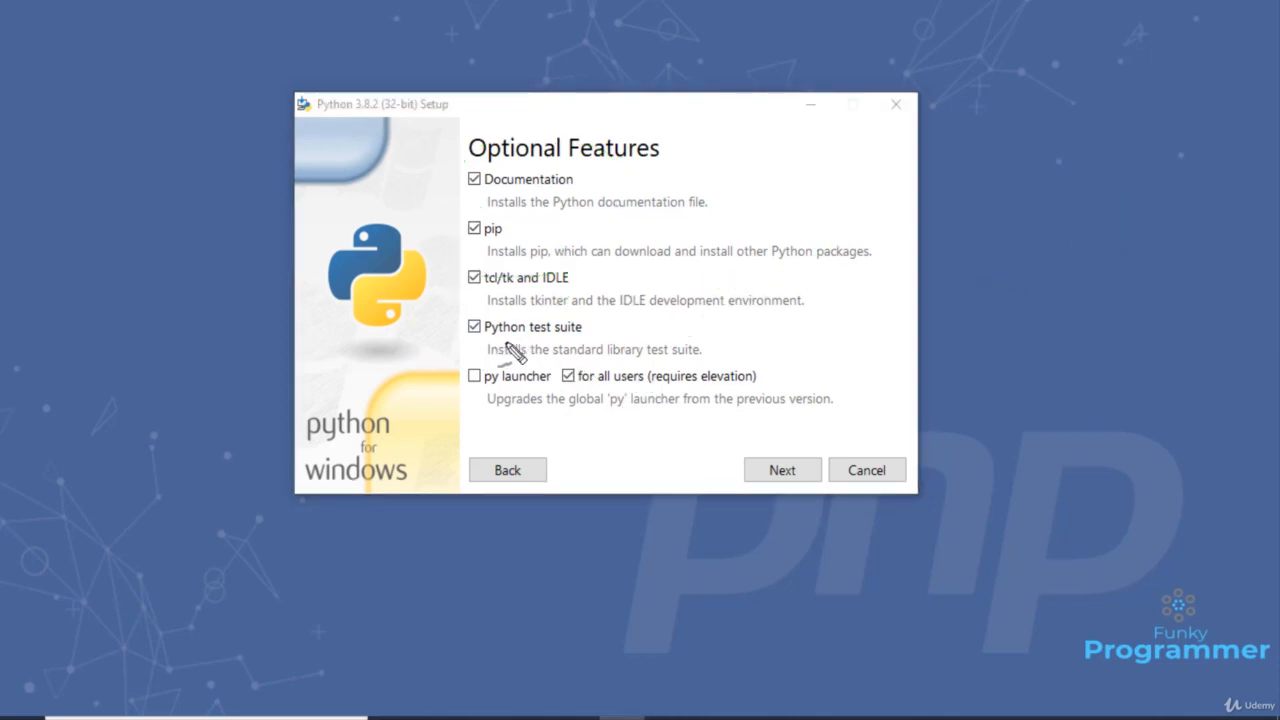
{"action": "left_click_drag", "start_coordinate": [506, 343], "coordinate": [766, 346]}
{"action": "mouse_move", "coordinate": [713, 320]}
{"action": "left_mouse_down"}
{"action": "mouse_move", "coordinate": [737, 332]}
{"action": "mouse_move", "coordinate": [732, 350]}
{"action": "left_mouse_up"}
{"action": "key", "text": "Escape"}
{"action": "left_click", "coordinate": [788, 478]}
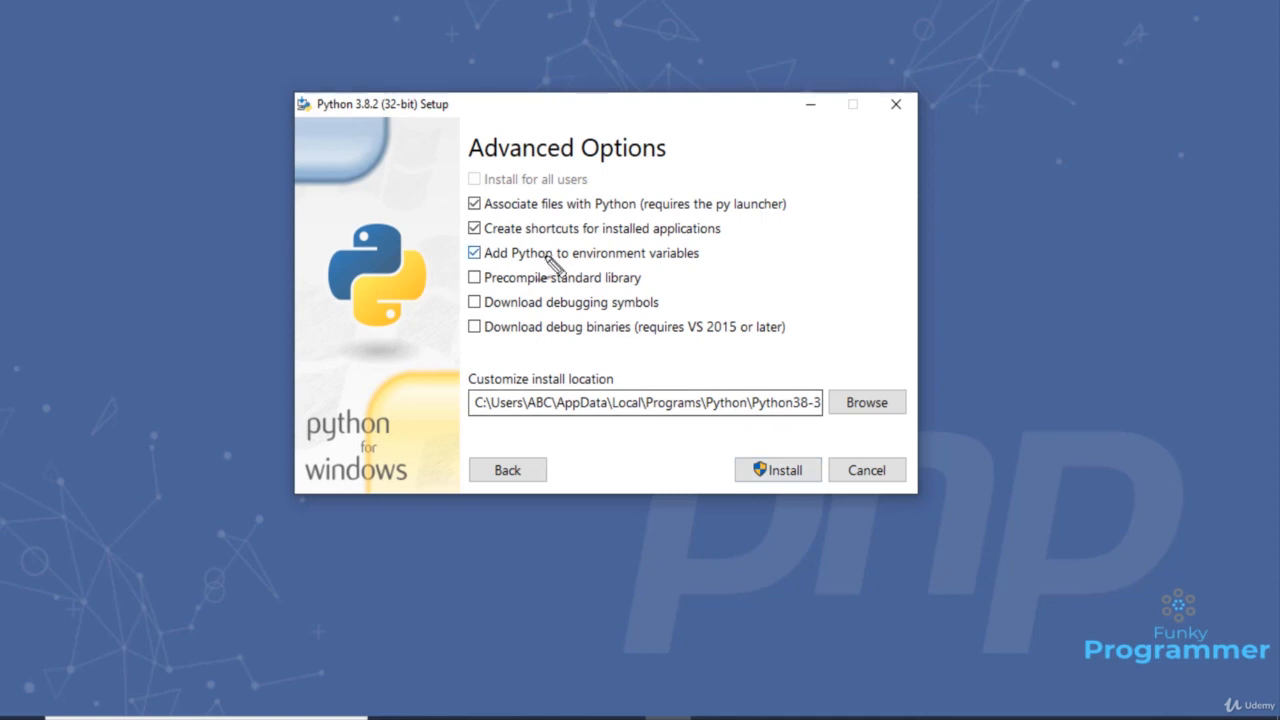
- Review the advanced options and the install command in the Python 3.8.2 setup, then cancel the installation
{"action": "left_click_drag", "start_coordinate": [543, 188], "coordinate": [598, 171]}
{"action": "left_click_drag", "start_coordinate": [636, 157], "coordinate": [731, 128]}
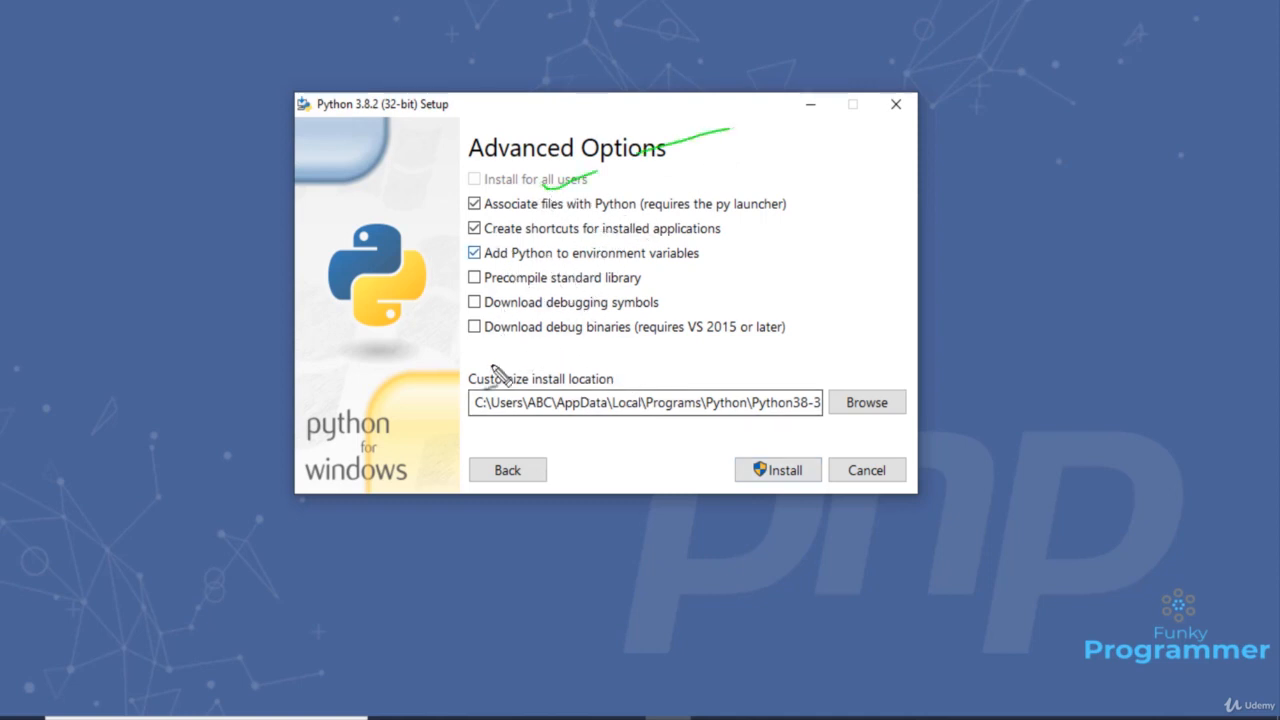
{"action": "key", "text": "Escape"}
{"action": "key", "text": "ctrl+2"}
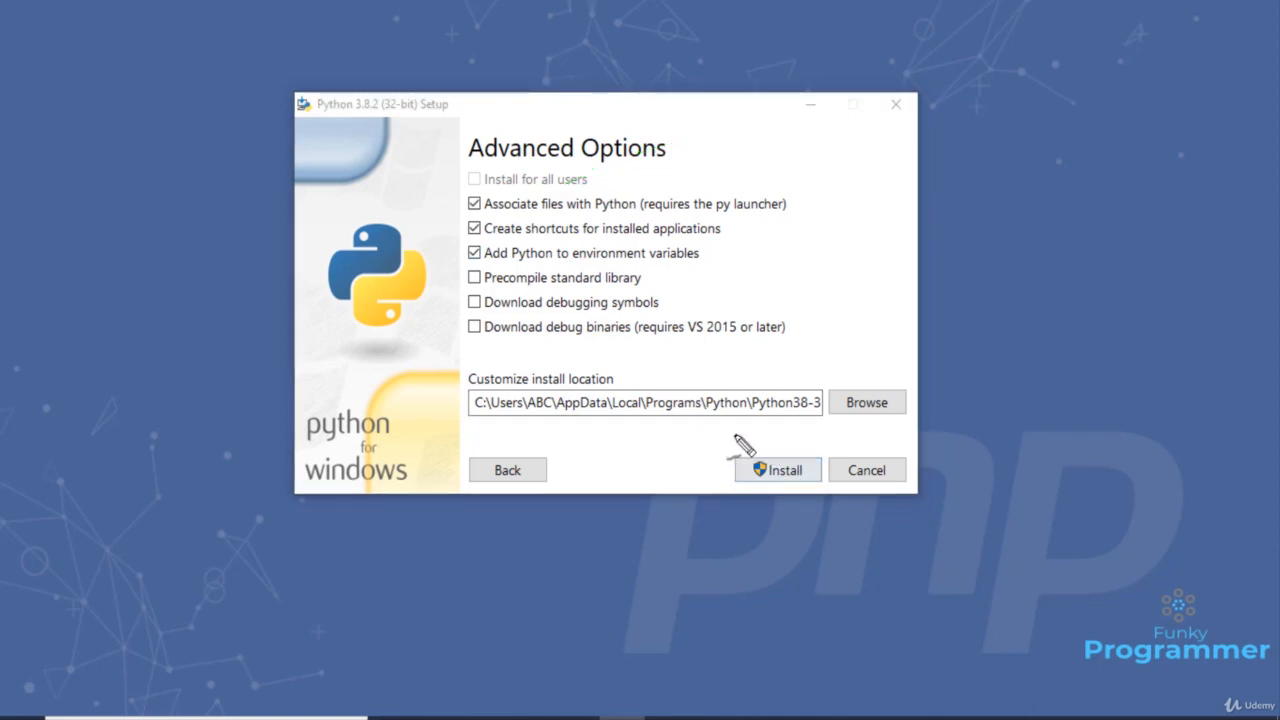
{"action": "mouse_move", "coordinate": [776, 440]}
{"action": "left_mouse_down"}
{"action": "mouse_move", "coordinate": [714, 457]}
{"action": "mouse_move", "coordinate": [766, 523]}
{"action": "mouse_move", "coordinate": [829, 471]}
{"action": "mouse_move", "coordinate": [785, 447]}
{"action": "left_mouse_up"}
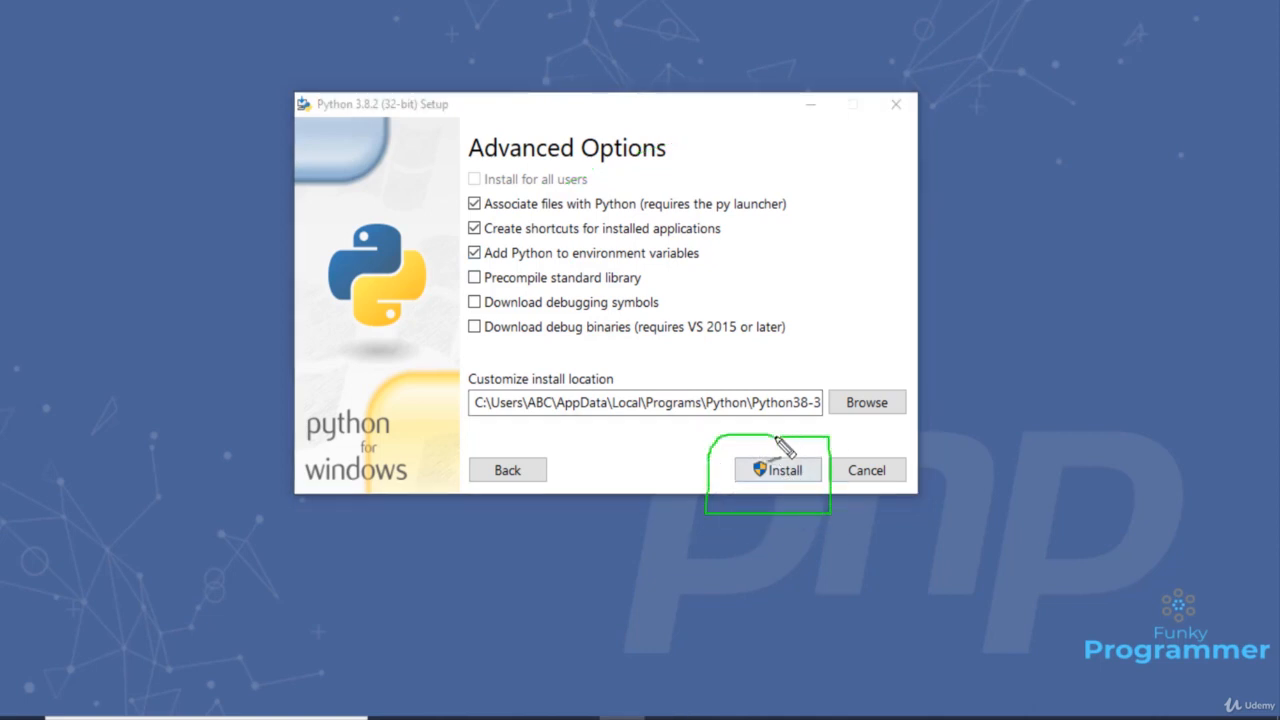
{"action": "mouse_move", "coordinate": [1046, 312]}
{"action": "left_mouse_down"}
{"action": "mouse_move", "coordinate": [856, 427]}
{"action": "mouse_move", "coordinate": [792, 438]}
{"action": "left_mouse_up"}
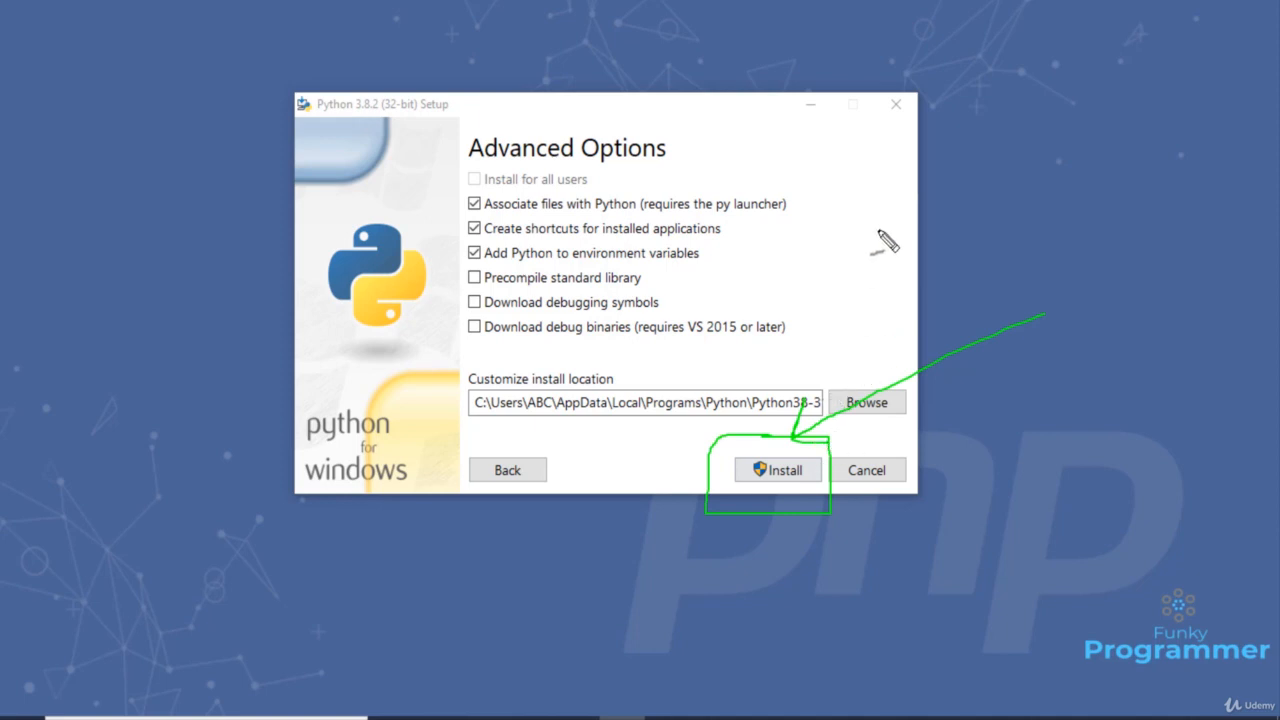
{"action": "key", "text": "Escape"}
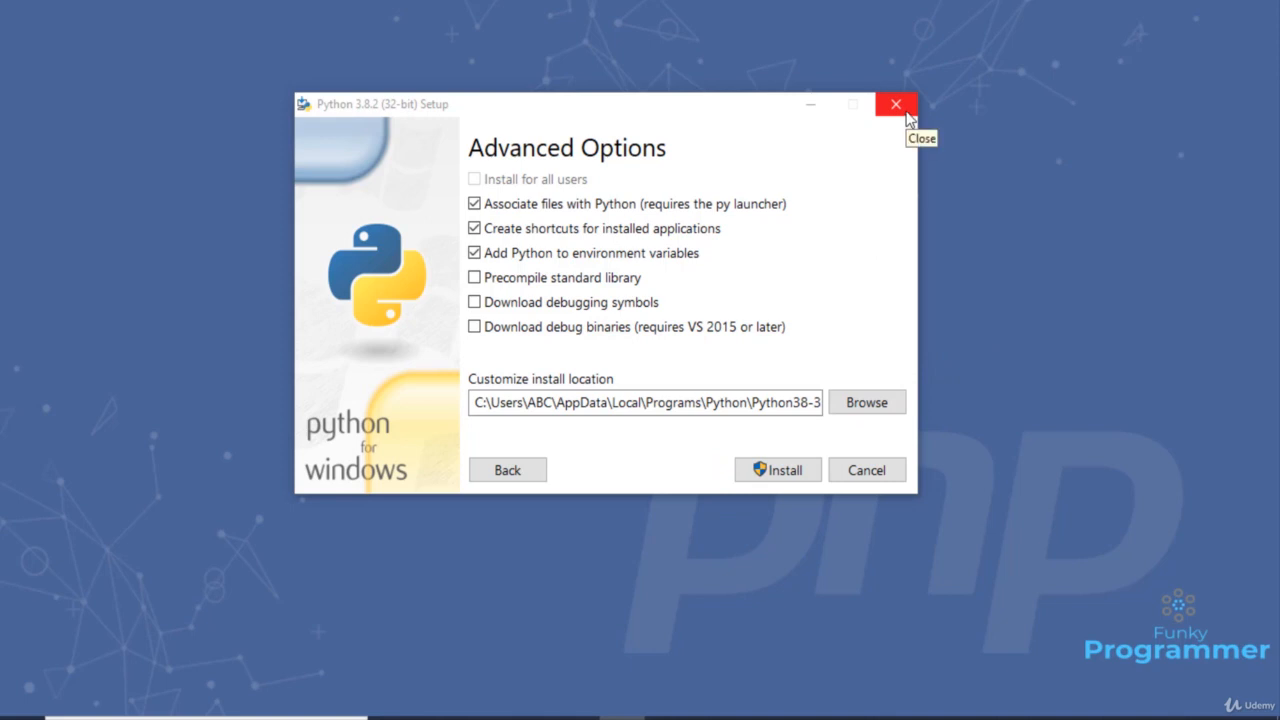
{"action": "left_click", "coordinate": [905, 110]}
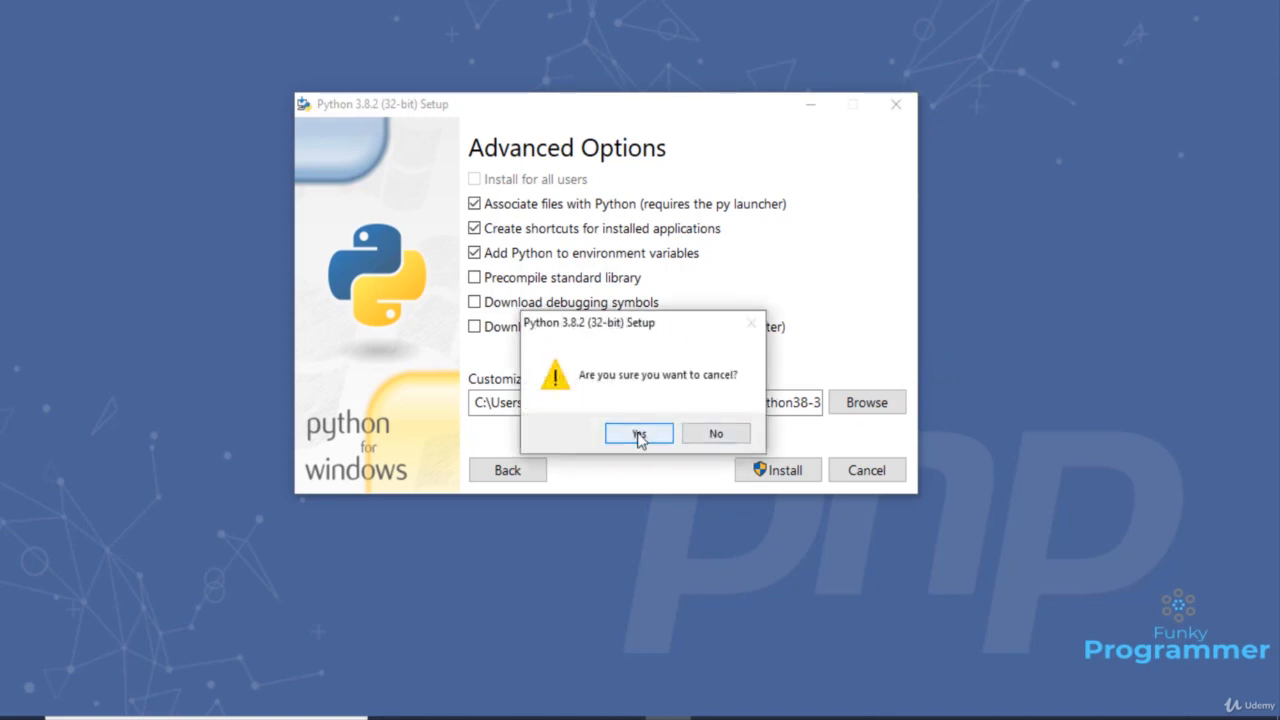
{"action": "left_click", "coordinate": [639, 434]}
- Search the installed apps for IDLE and open IDLE (Python GUI)
{"action": "key", "text": "super"}
{"action": "type", "text": "i"}
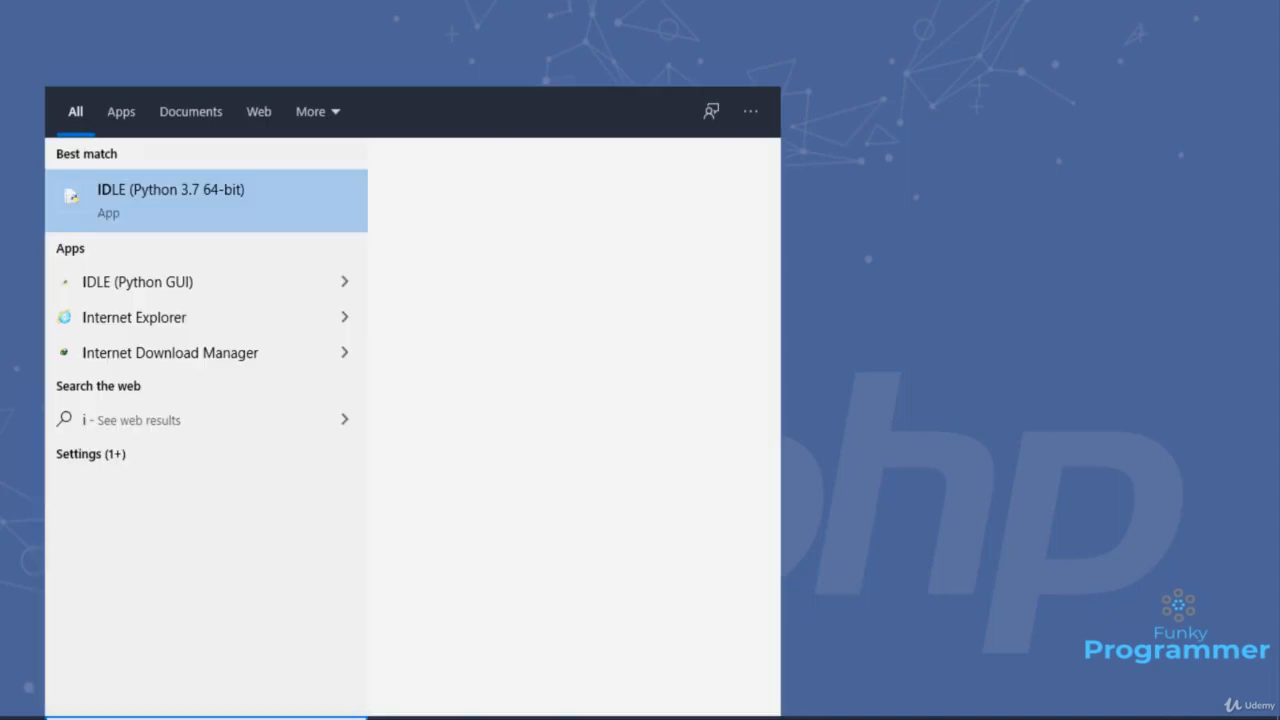
{"action": "type", "text": "dl"}
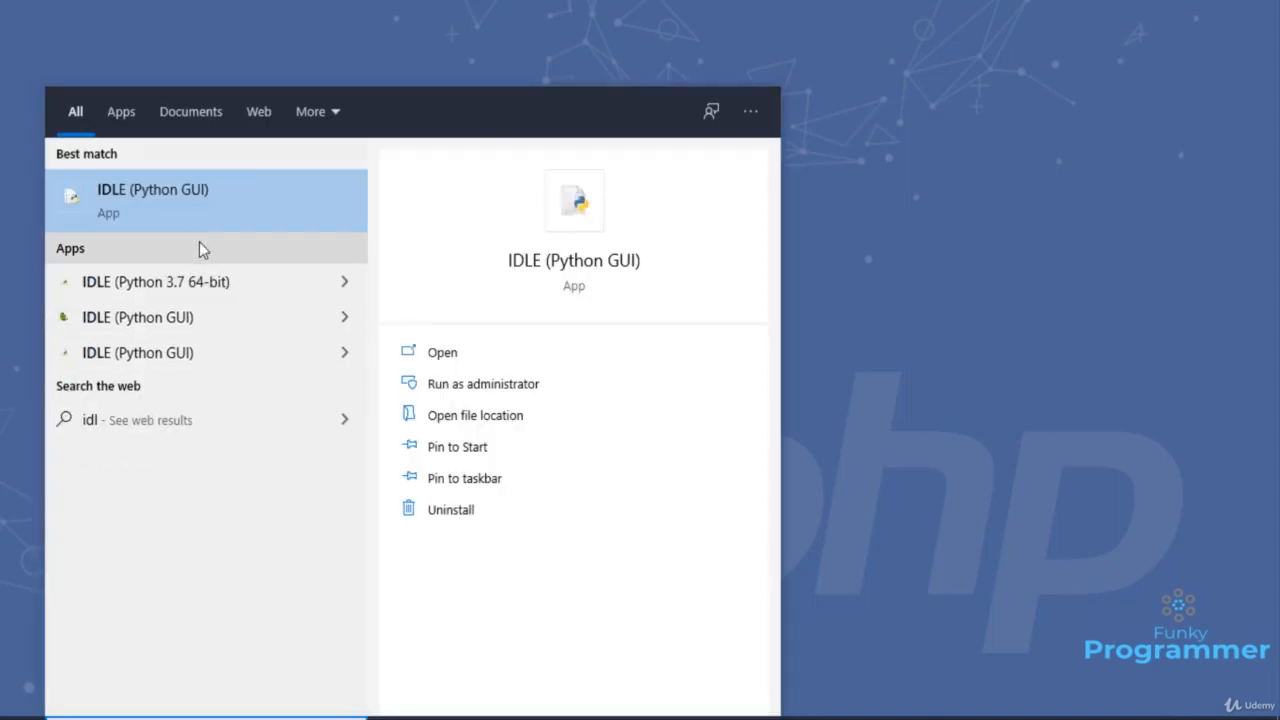
{"action": "left_click", "coordinate": [191, 198]}
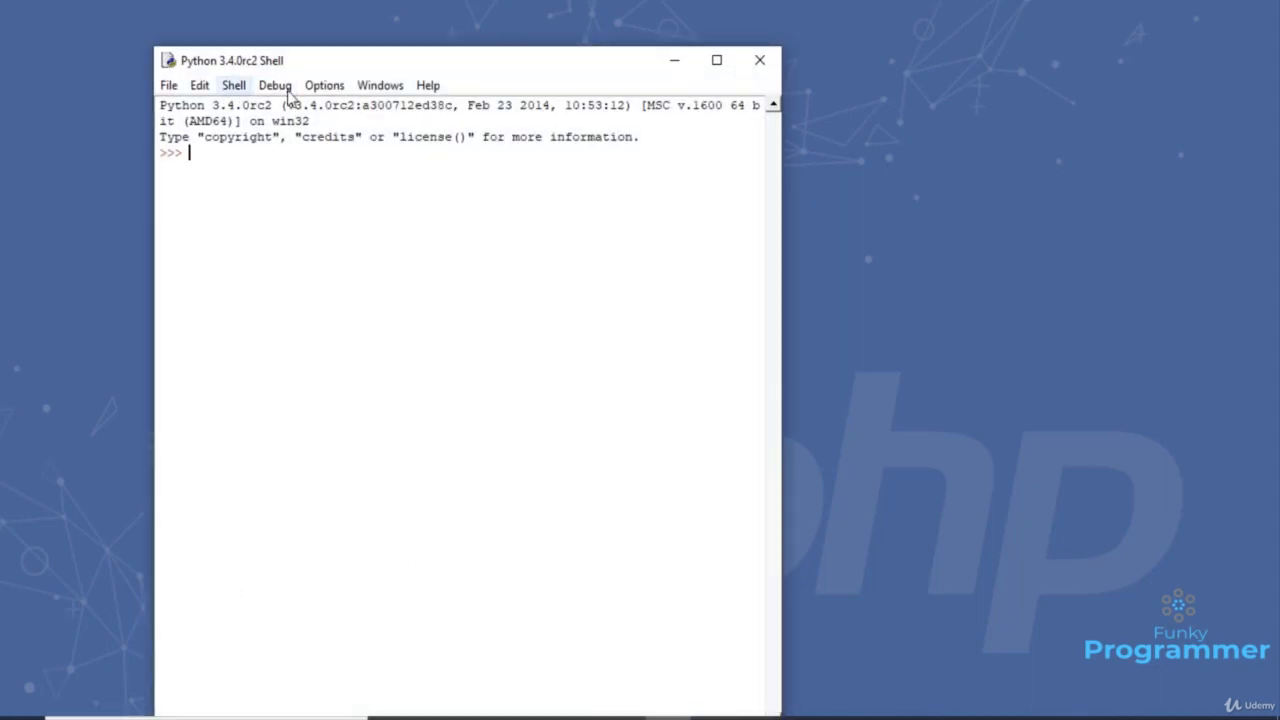
- Find and open IDLE (Python 3.7 64-bit), then maximize its shell window
{"action": "left_click", "coordinate": [206, 718]}
{"action": "type", "text": "idle"}
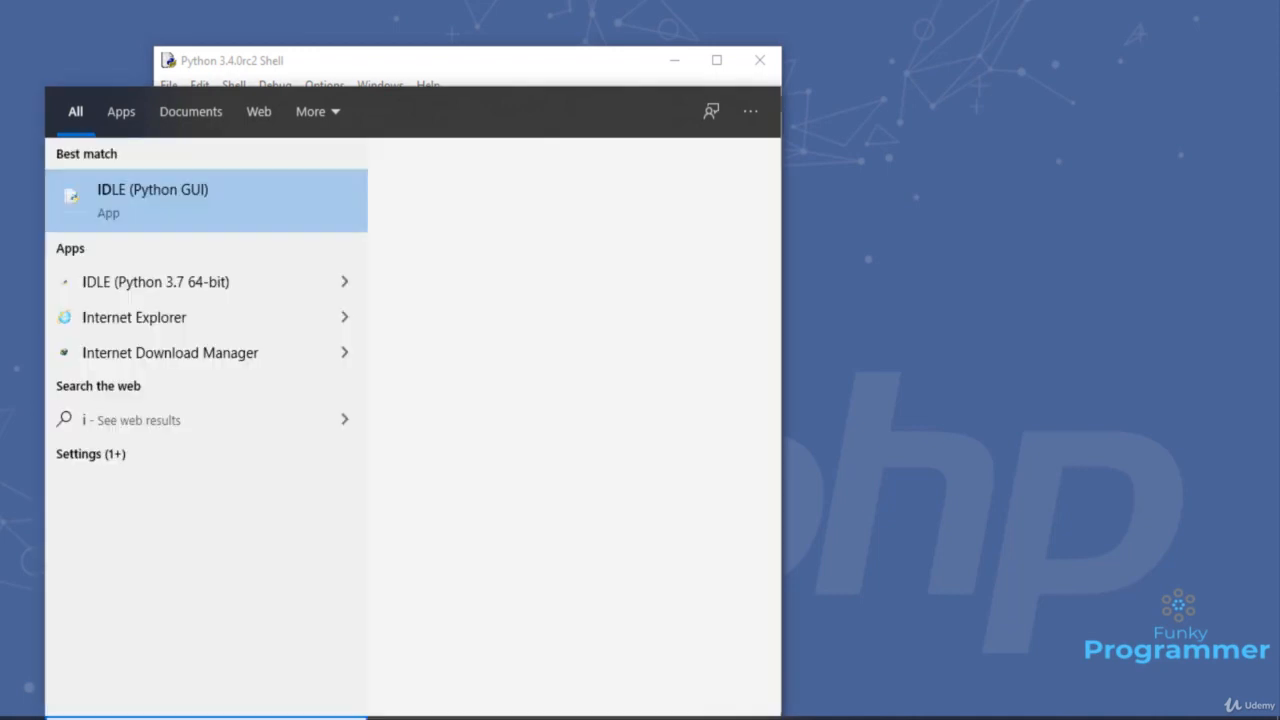
{"action": "left_click", "coordinate": [184, 286]}
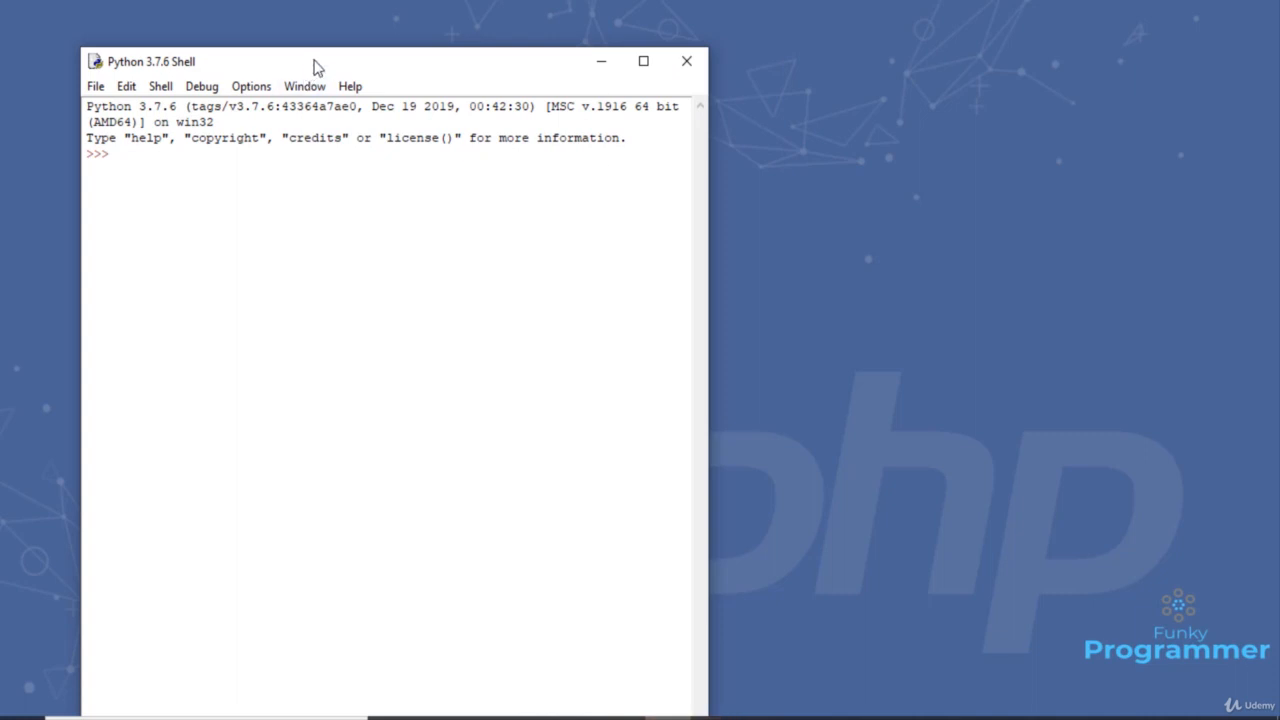
{"action": "left_click_drag", "start_coordinate": [313, 66], "coordinate": [776, 63]}
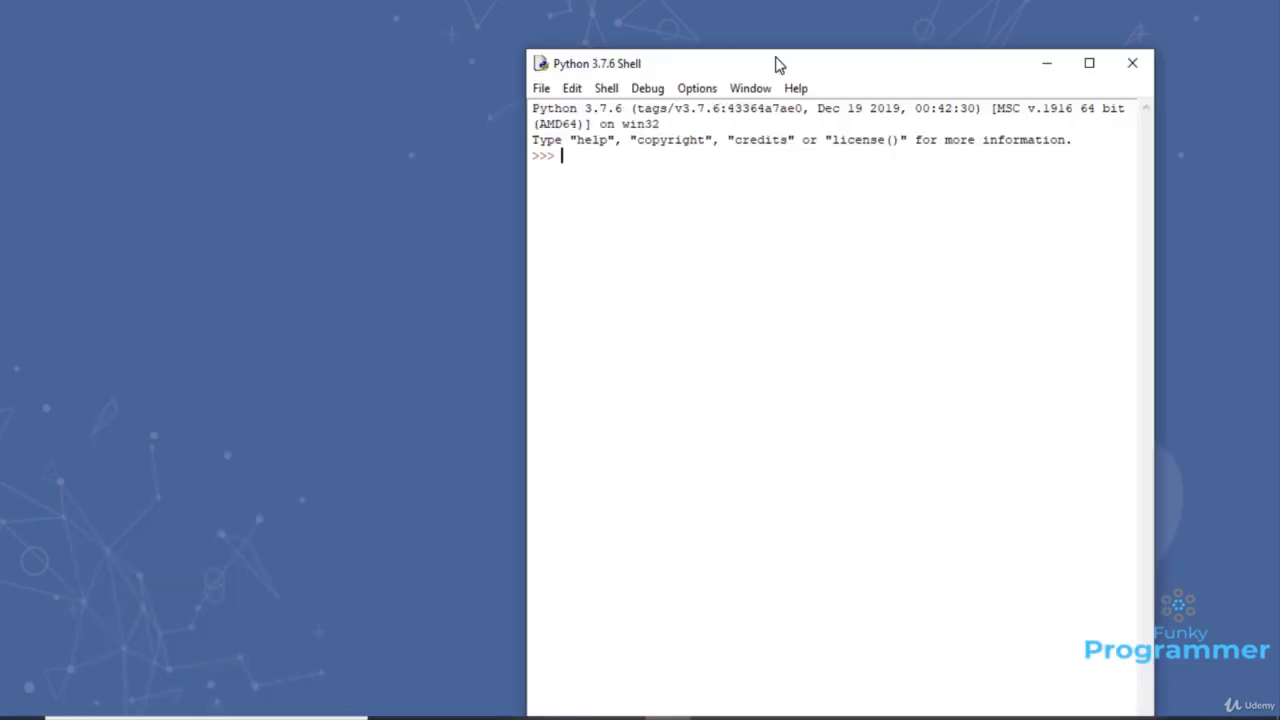
{"action": "left_click", "coordinate": [1089, 62]}
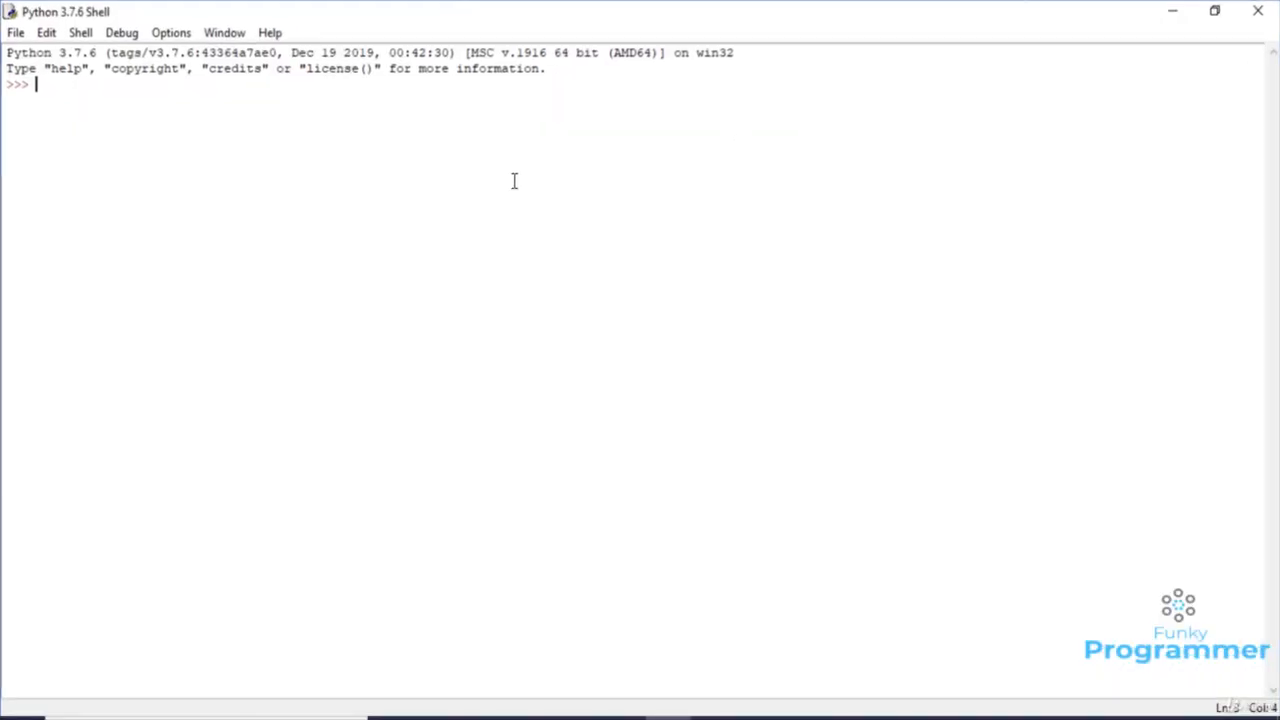
- Create a new file from the Python shell, maximize its window and write print("hello") in it
{"action": "left_click", "coordinate": [15, 32]}
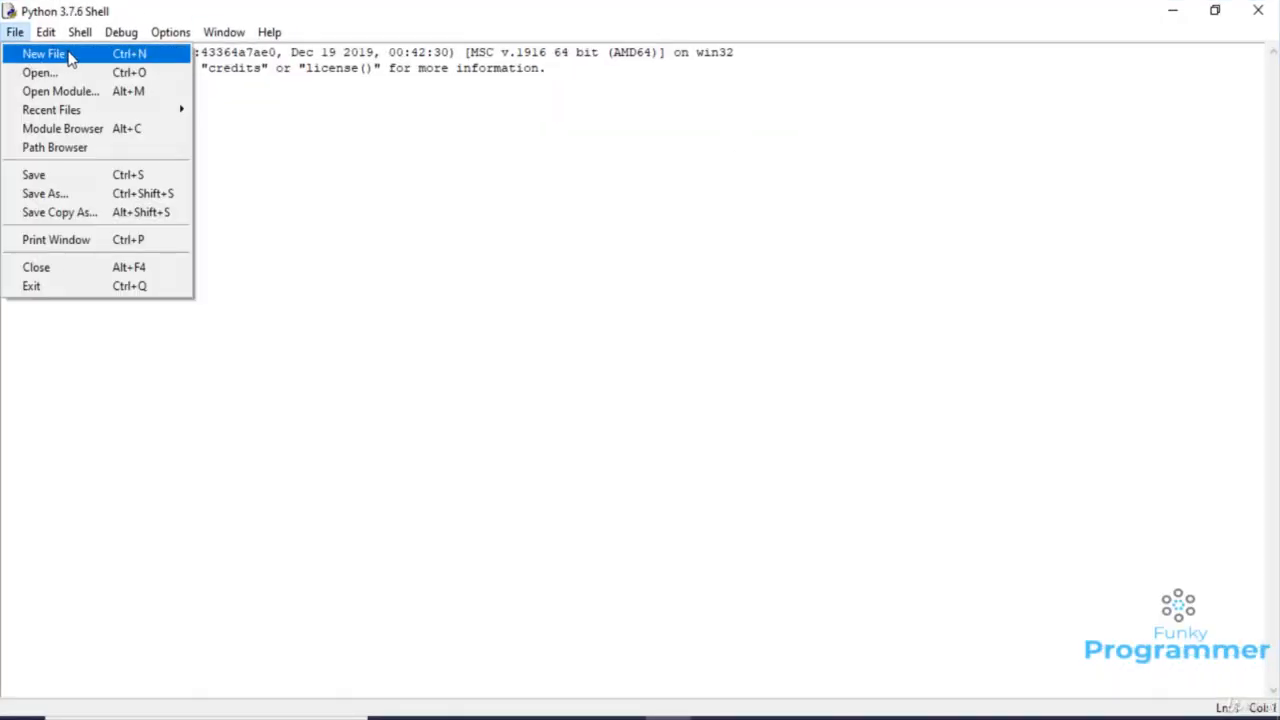
{"action": "left_click", "coordinate": [100, 64]}
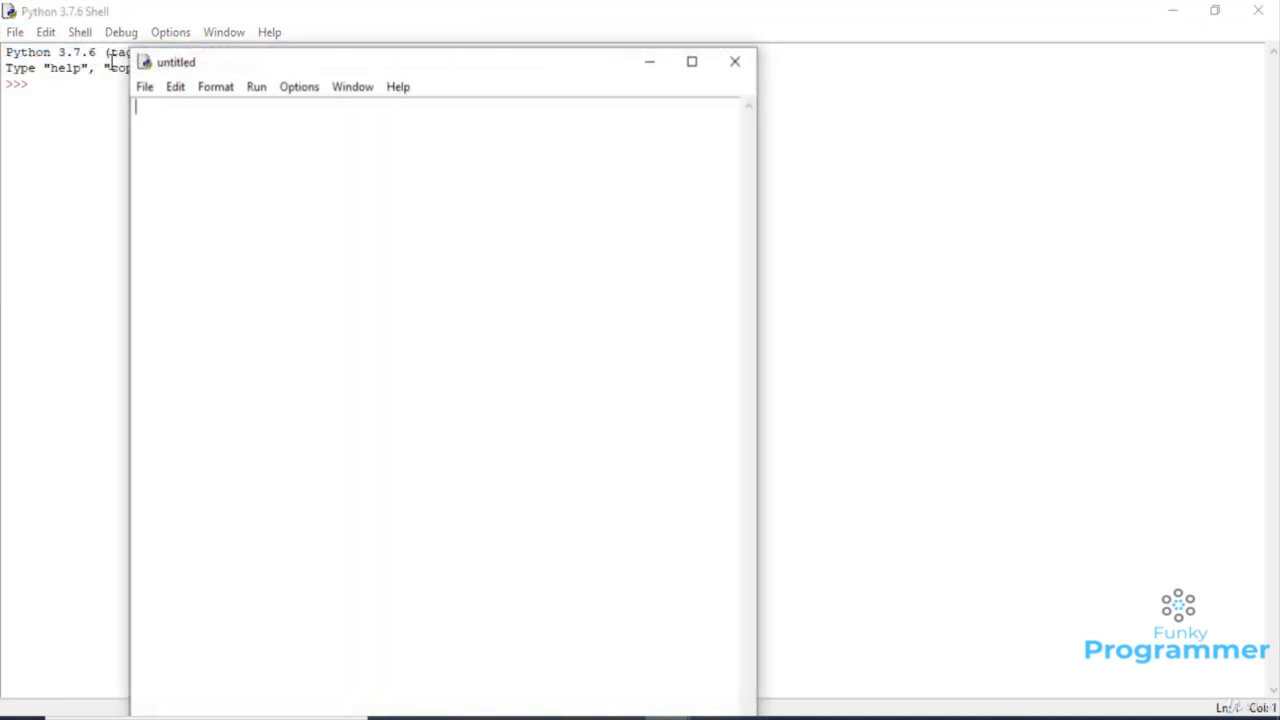
{"action": "double_click", "coordinate": [434, 62]}
{"action": "type", "text": "pr"}
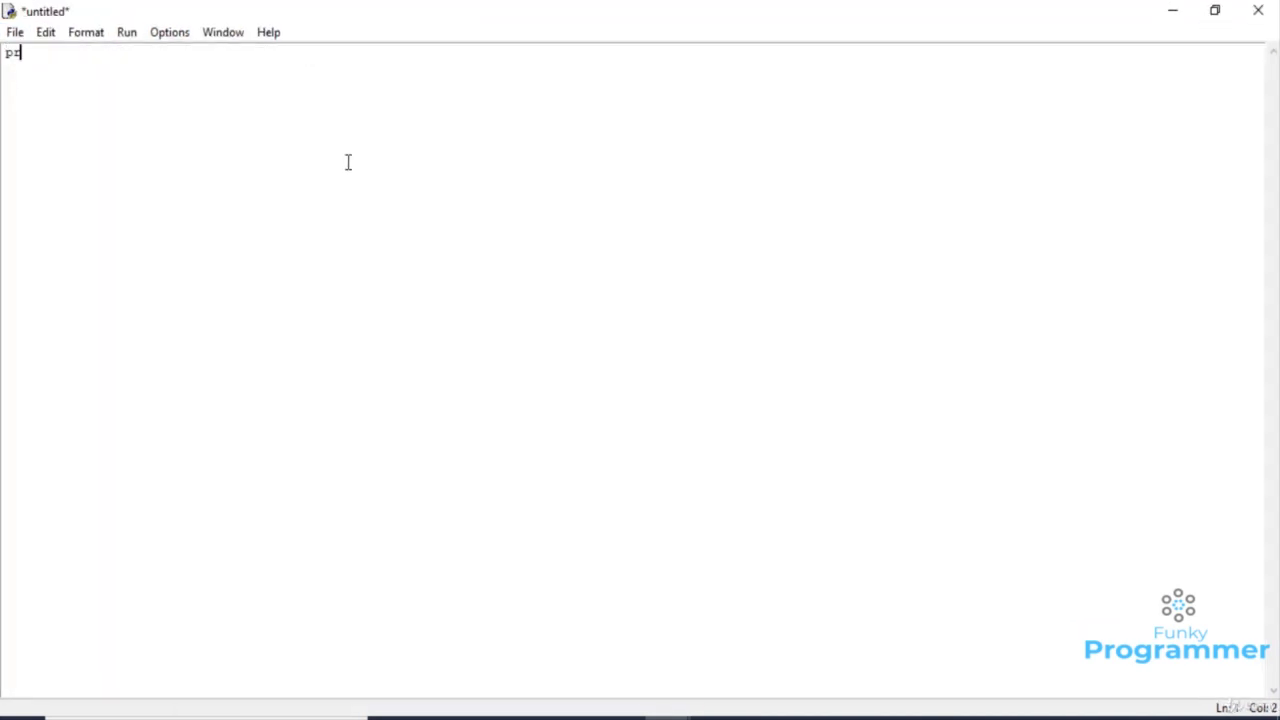
{"action": "type", "text": "int(\"hello\""}
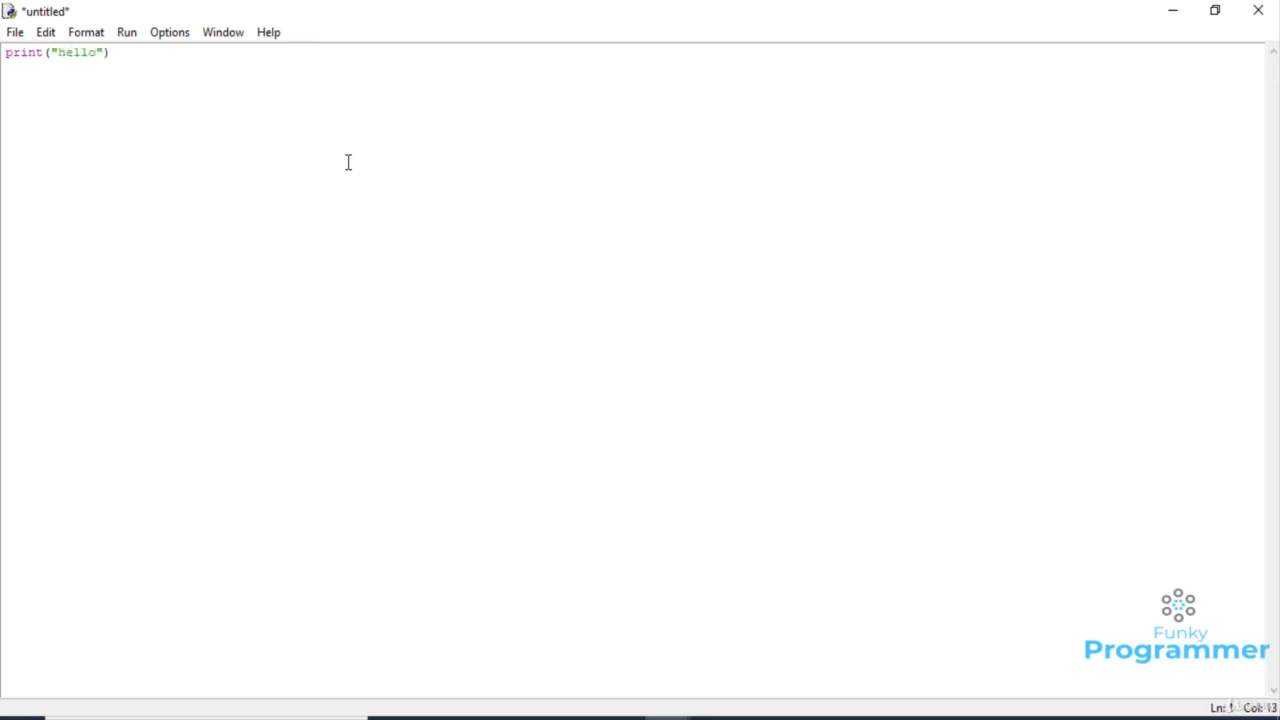
{"action": "type", "text": ")"}
- Review the editor's file commands, including New File, Open, Recent Files, the save variants and Print Window
{"action": "left_click", "coordinate": [15, 36]}
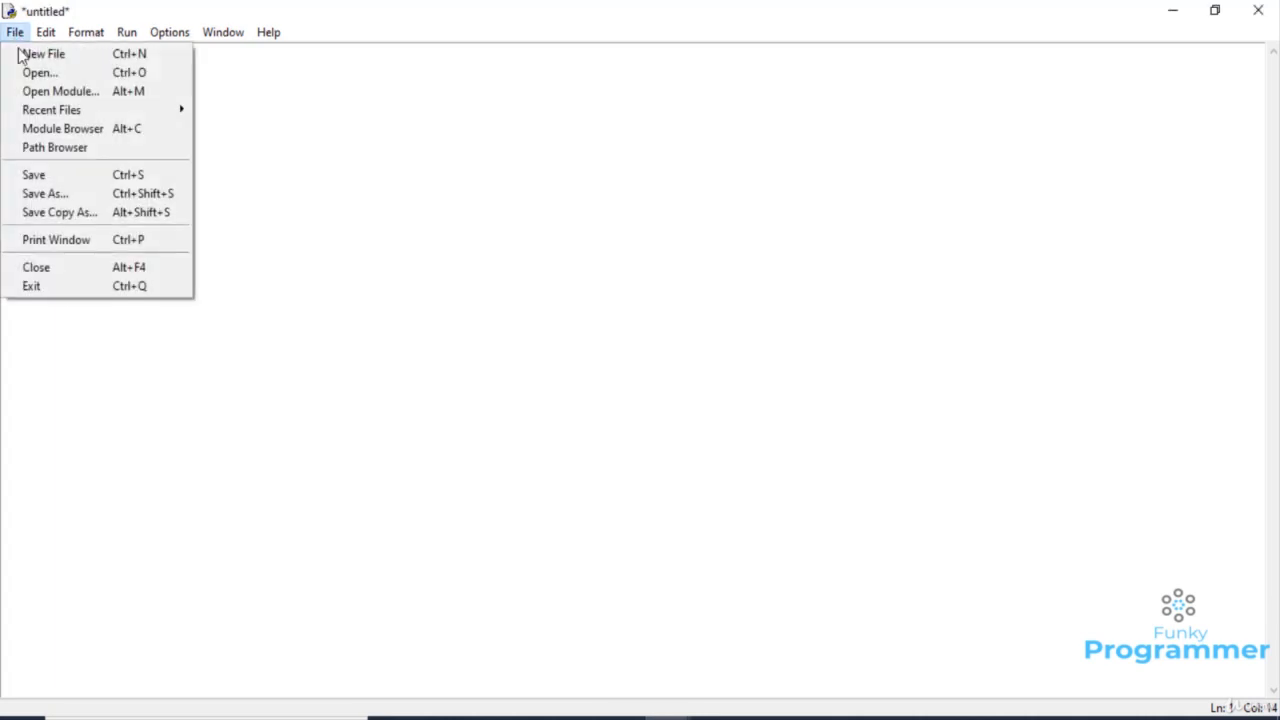
{"action": "left_click_drag", "start_coordinate": [50, 72], "coordinate": [122, 50]}
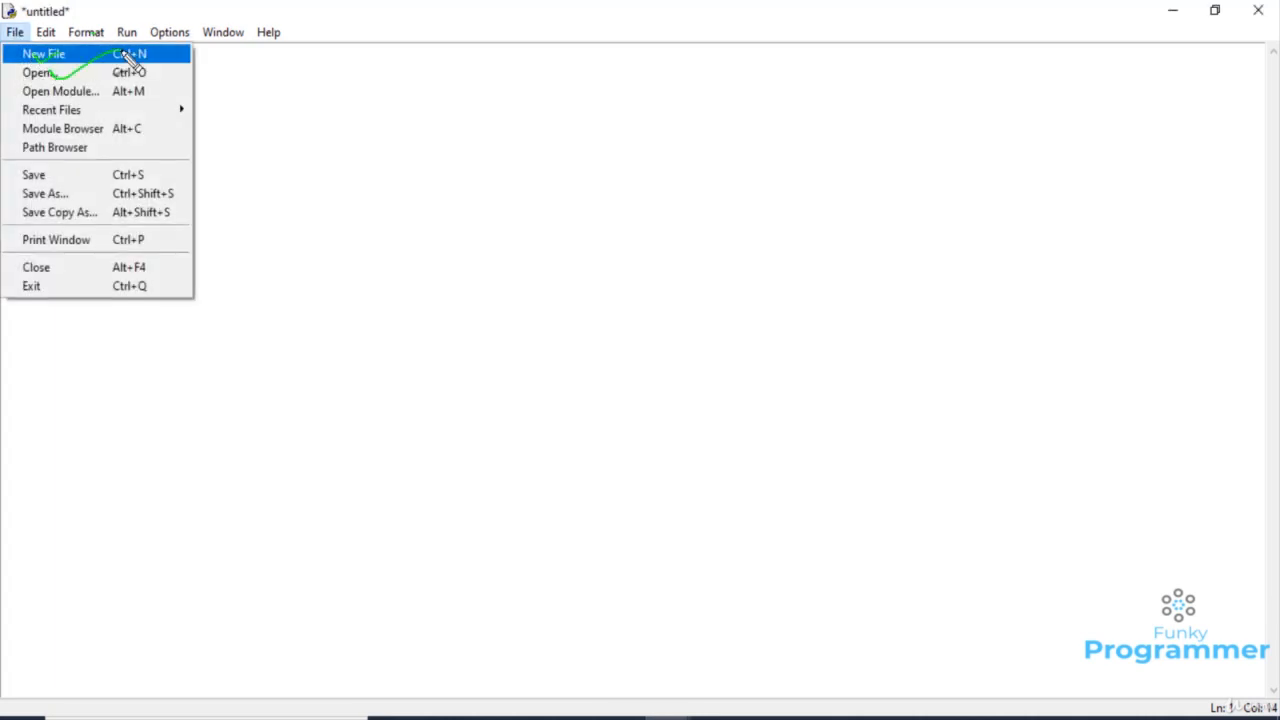
{"action": "left_click_drag", "start_coordinate": [84, 96], "coordinate": [175, 68]}
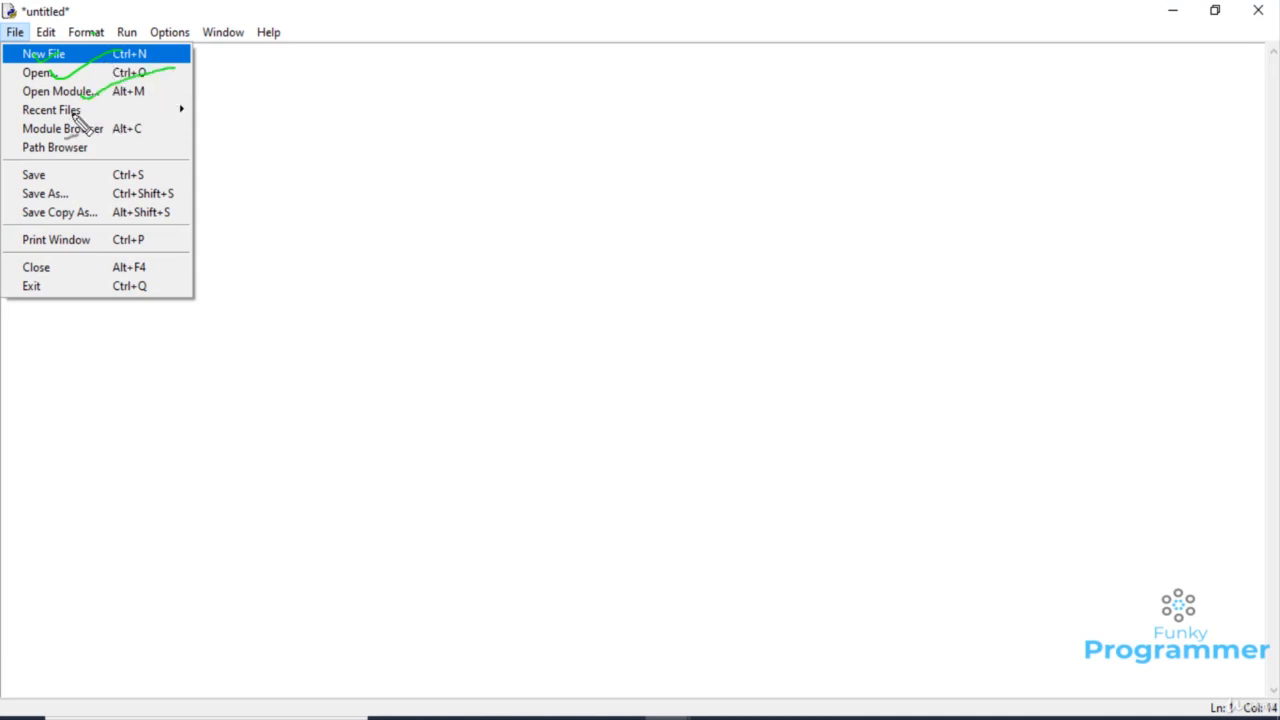
{"action": "mouse_move", "coordinate": [45, 103]}
{"action": "left_mouse_down"}
{"action": "mouse_move", "coordinate": [56, 128]}
{"action": "mouse_move", "coordinate": [98, 97]}
{"action": "left_mouse_up"}
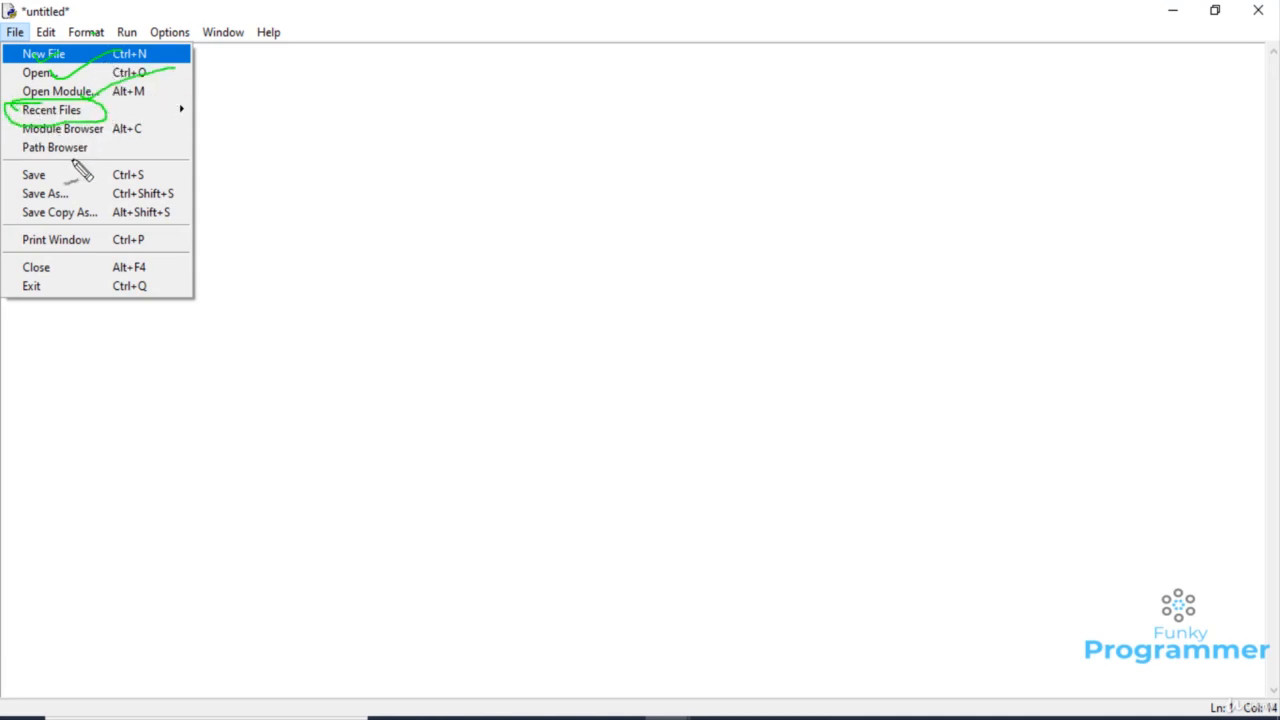
{"action": "left_click_drag", "start_coordinate": [38, 166], "coordinate": [213, 125]}
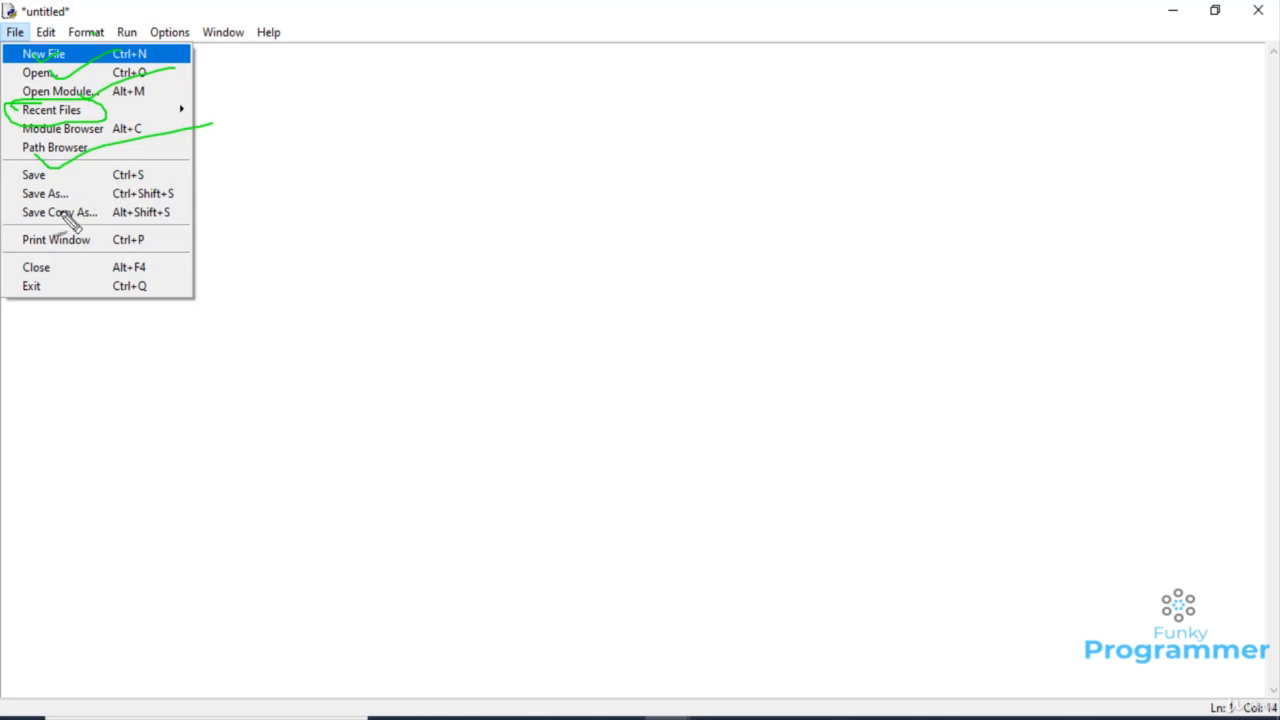
{"action": "mouse_move", "coordinate": [24, 163]}
{"action": "left_mouse_down"}
{"action": "mouse_move", "coordinate": [12, 220]}
{"action": "mouse_move", "coordinate": [15, 165]}
{"action": "left_mouse_up"}
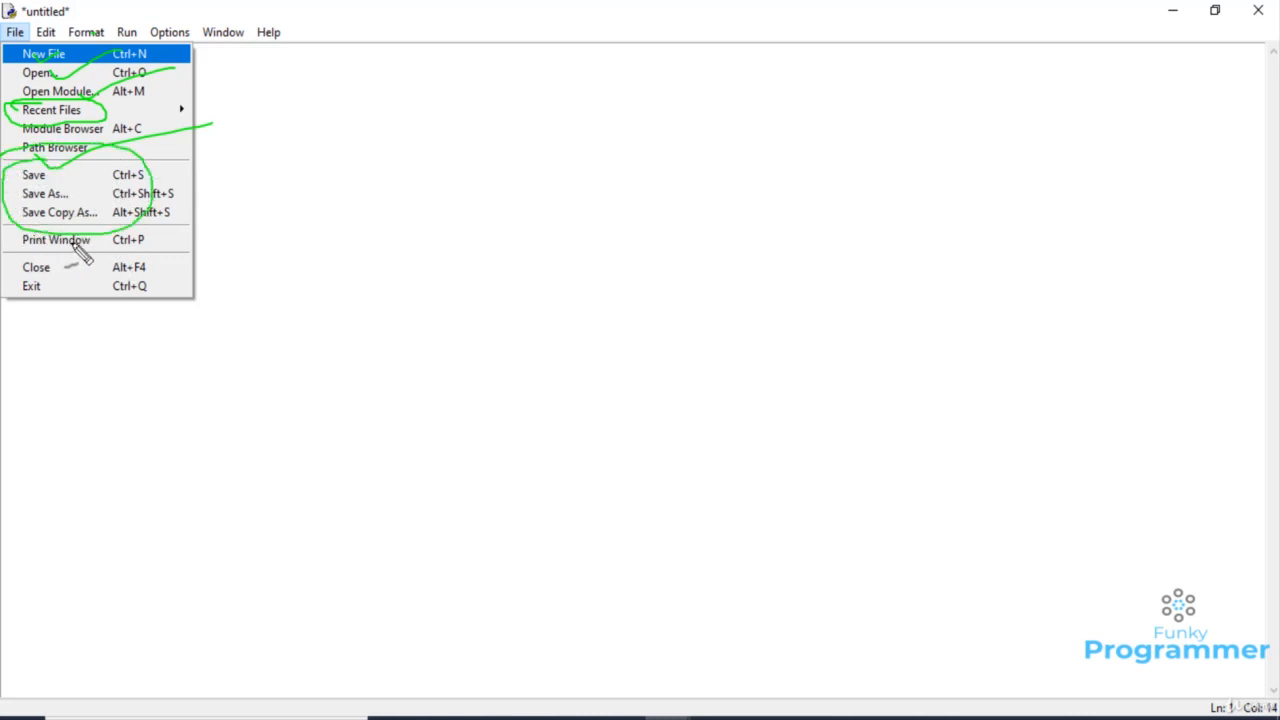
{"action": "mouse_move", "coordinate": [68, 226]}
{"action": "left_mouse_down"}
{"action": "mouse_move", "coordinate": [43, 257]}
{"action": "mouse_move", "coordinate": [56, 227]}
{"action": "left_mouse_up"}
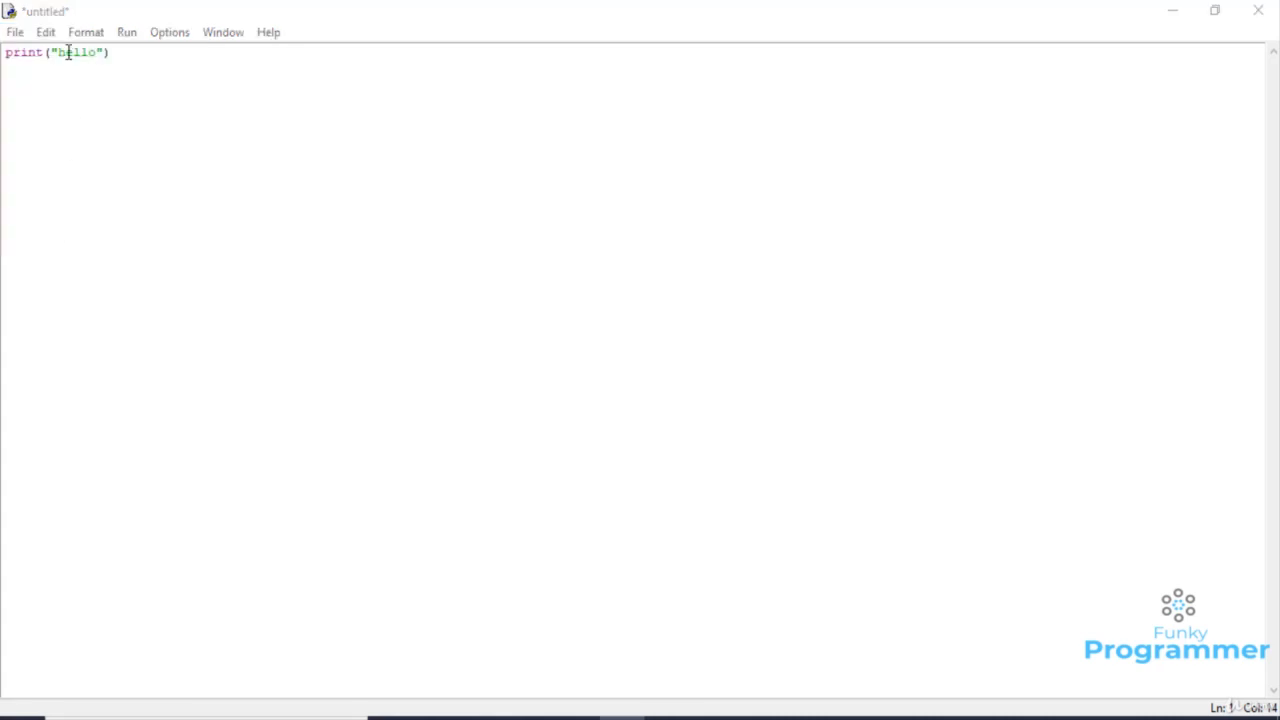
- Examine the editing commands and the formatting commands such as Indent Region and Comment Out Region
{"action": "left_click", "coordinate": [46, 32]}
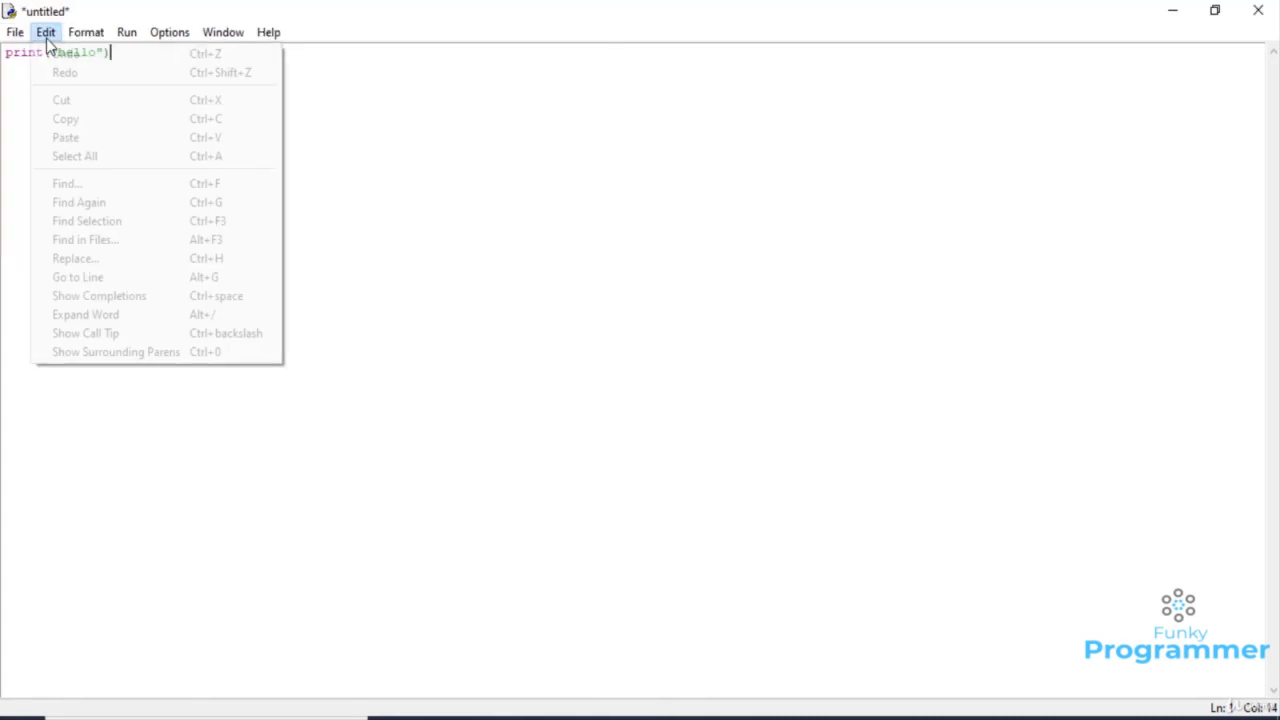
{"action": "mouse_move", "coordinate": [95, 55]}
{"action": "left_mouse_down"}
{"action": "mouse_move", "coordinate": [29, 337]}
{"action": "mouse_move", "coordinate": [177, 108]}
{"action": "mouse_move", "coordinate": [84, 58]}
{"action": "left_mouse_up"}
{"action": "key", "text": "Escape"}
{"action": "left_click", "coordinate": [88, 33]}
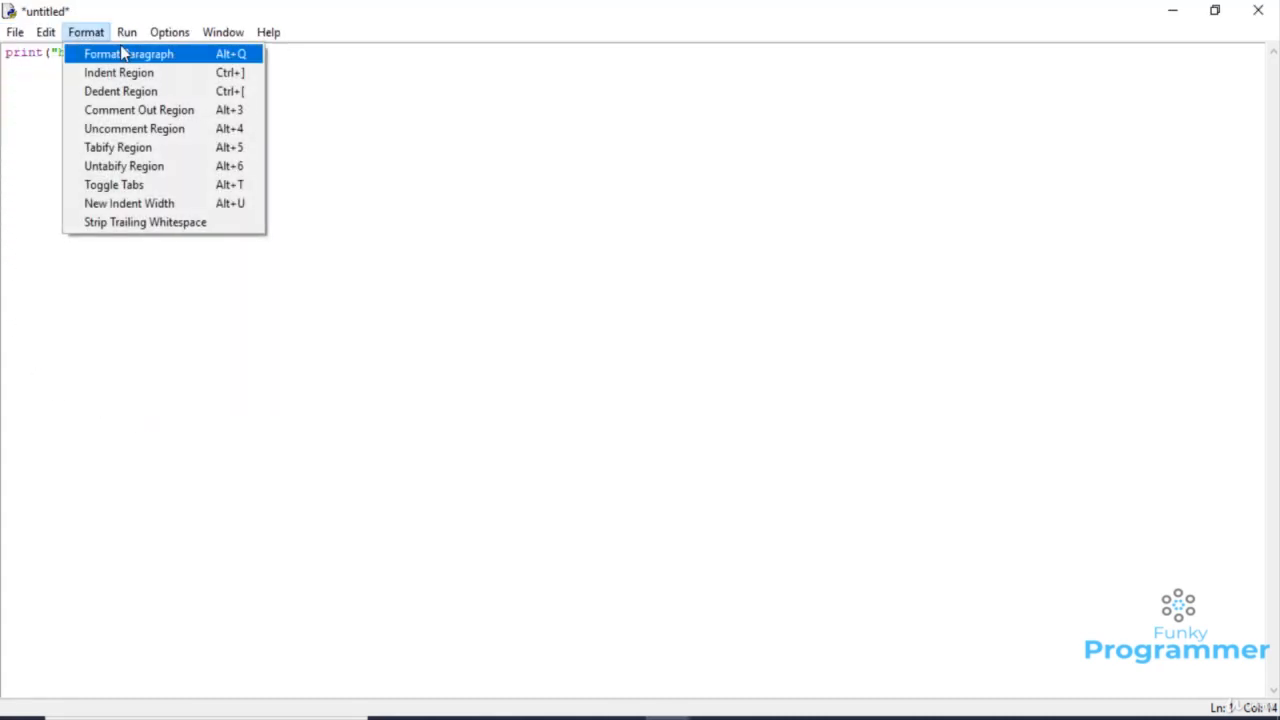
{"action": "key", "text": "Escape"}
{"action": "left_click", "coordinate": [86, 32]}
{"action": "mouse_move", "coordinate": [90, 35]}
{"action": "left_mouse_down"}
{"action": "mouse_move", "coordinate": [63, 171]}
{"action": "mouse_move", "coordinate": [101, 29]}
{"action": "left_mouse_up"}
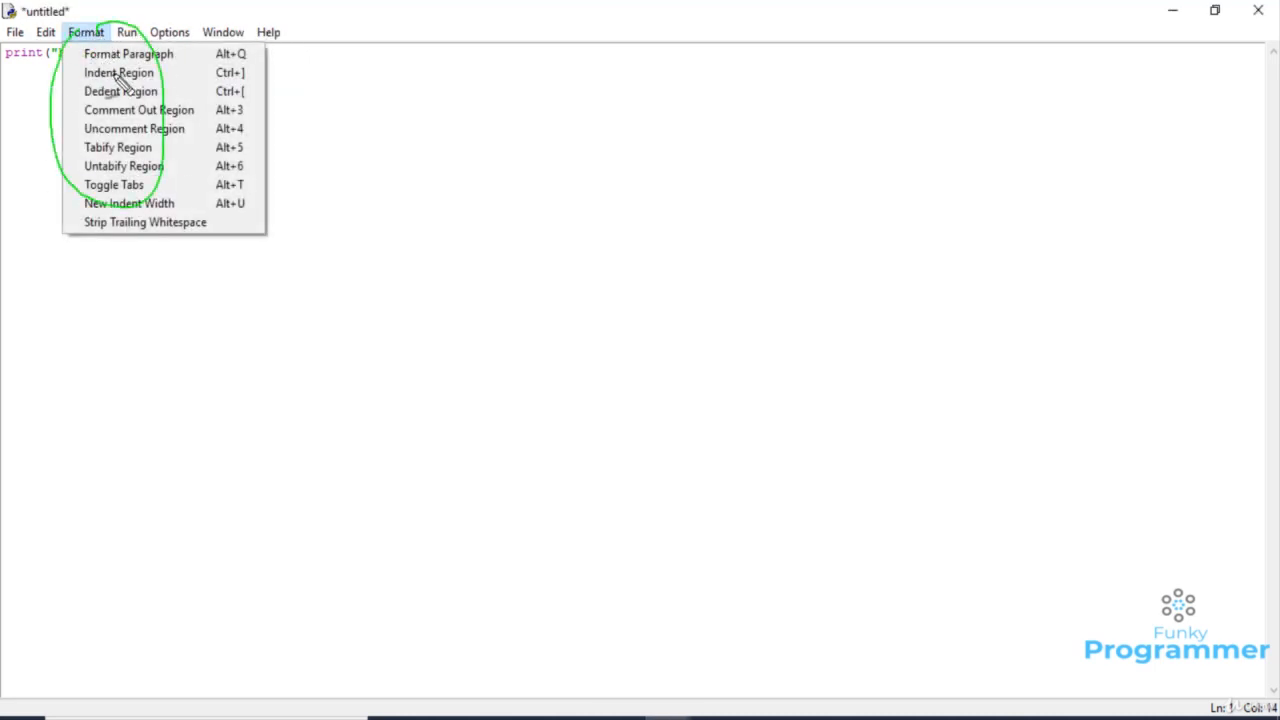
{"action": "key", "text": "Escape"}
- Examine the editor's run commands, the Configure IDLE option, the list of open windows and the help entries
{"action": "left_click", "coordinate": [127, 32]}
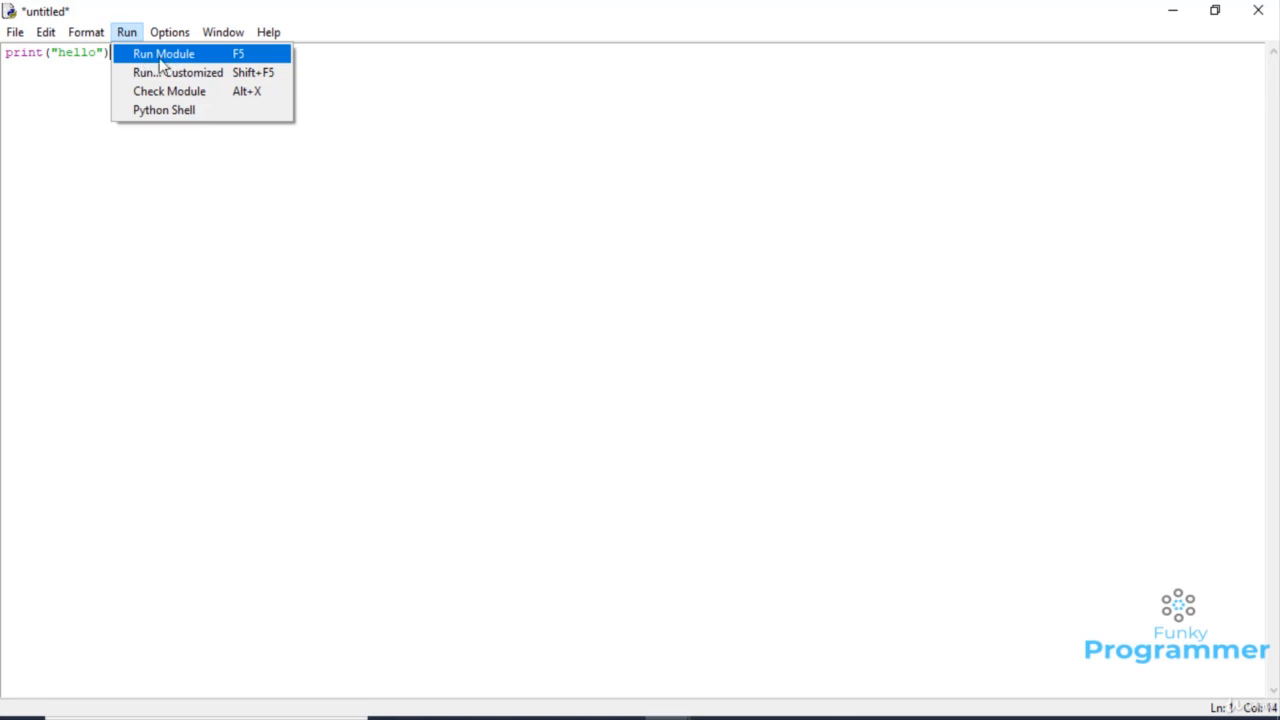
{"action": "mouse_move", "coordinate": [160, 62]}
{"action": "left_mouse_down"}
{"action": "mouse_move", "coordinate": [126, 54]}
{"action": "mouse_move", "coordinate": [163, 37]}
{"action": "left_mouse_up"}
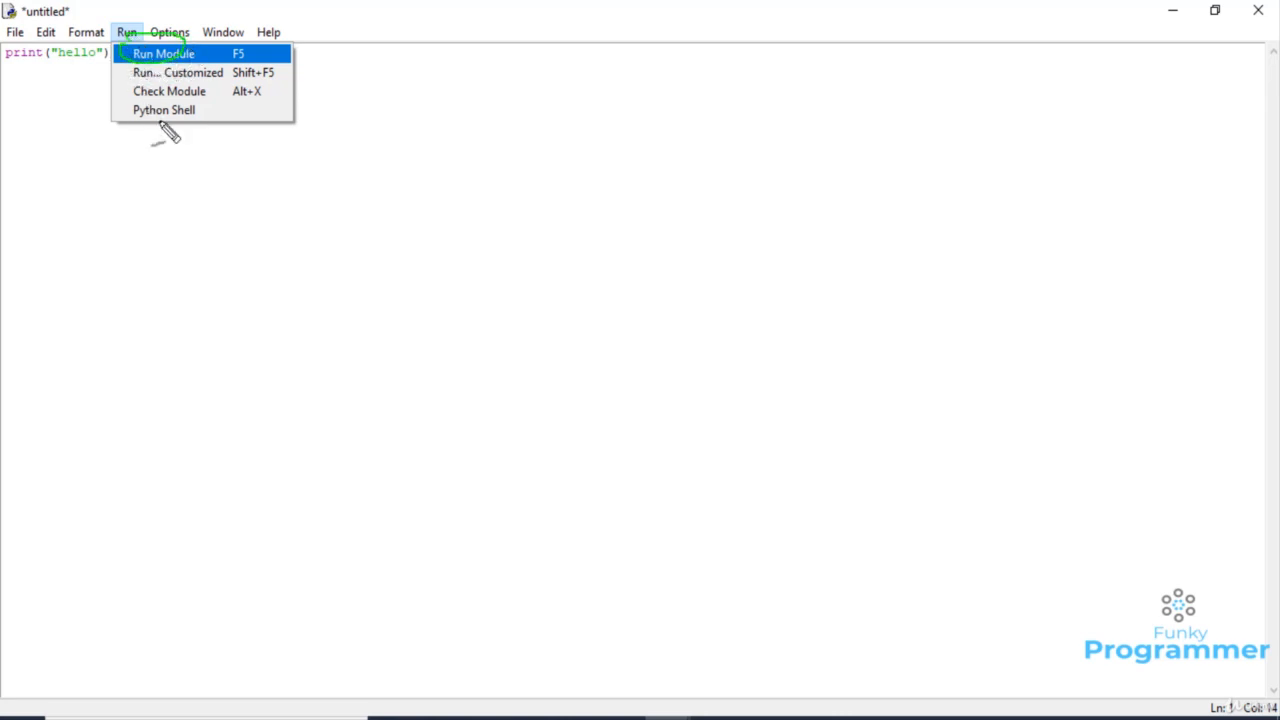
{"action": "mouse_move", "coordinate": [126, 114]}
{"action": "left_mouse_down"}
{"action": "mouse_move", "coordinate": [211, 120]}
{"action": "mouse_move", "coordinate": [160, 108]}
{"action": "left_mouse_up"}
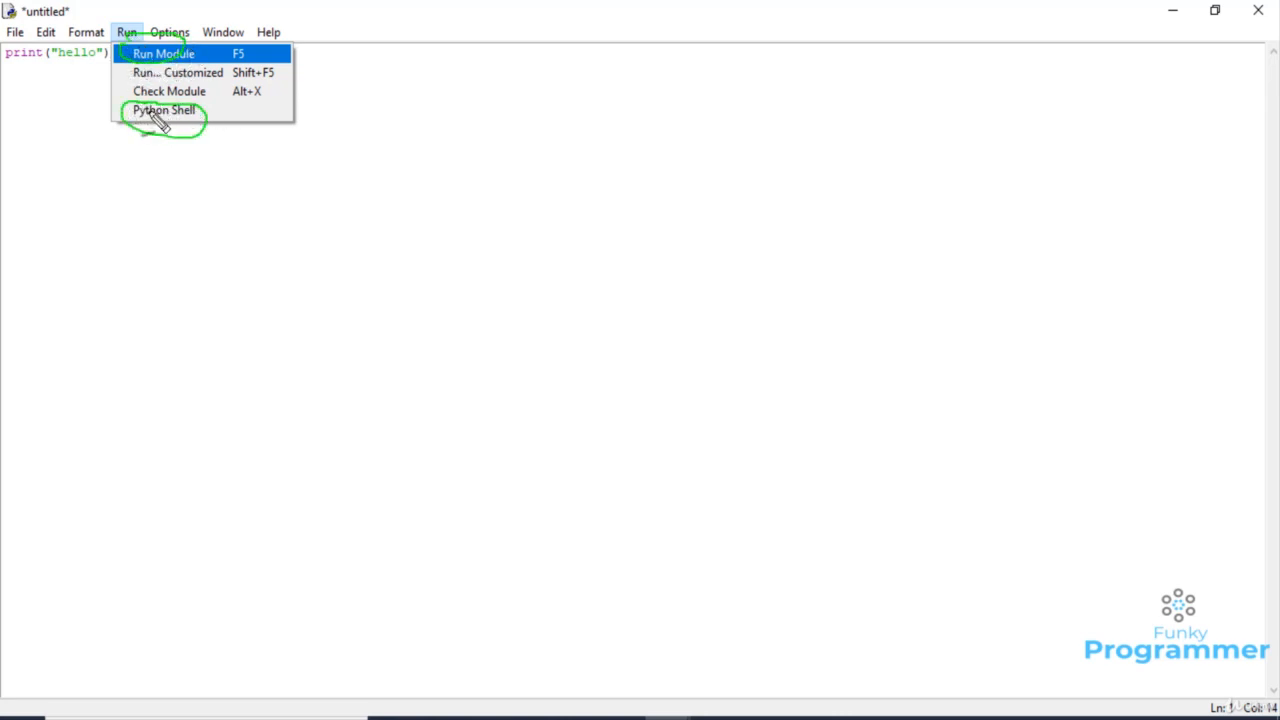
{"action": "key", "text": "Escape"}
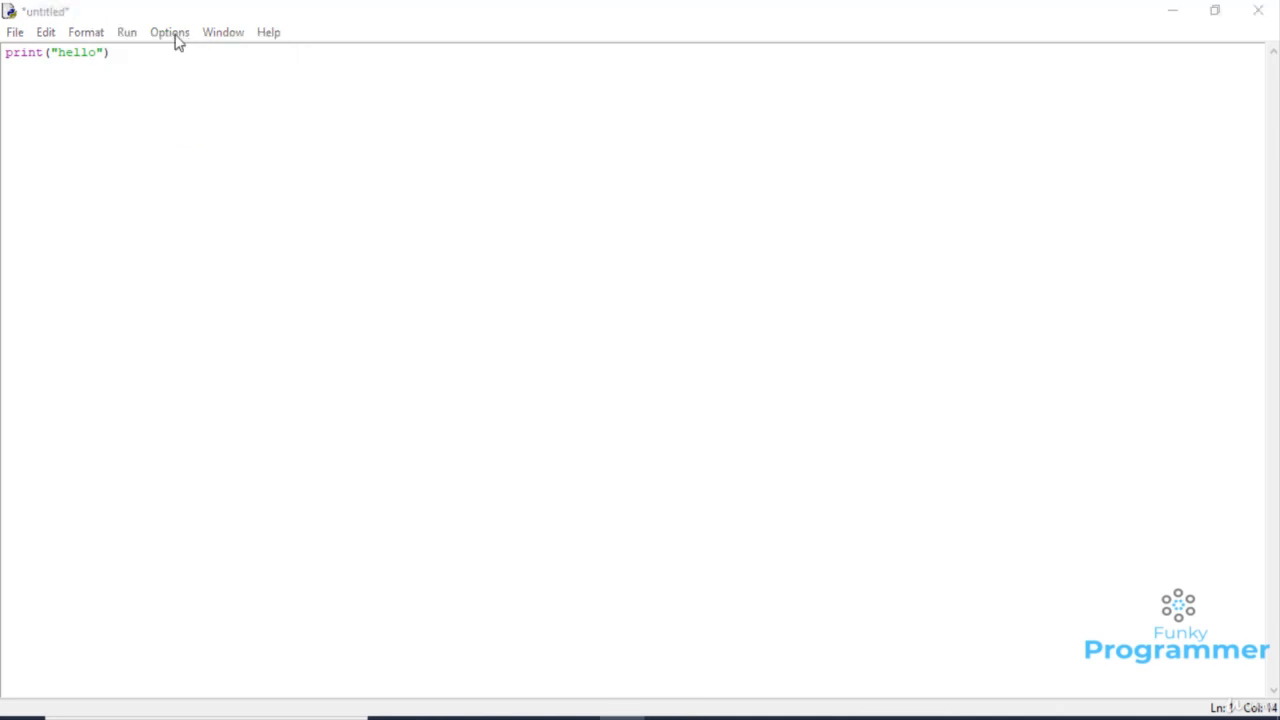
{"action": "left_click", "coordinate": [176, 40]}
{"action": "mouse_move", "coordinate": [206, 57]}
{"action": "left_mouse_down"}
{"action": "mouse_move", "coordinate": [157, 49]}
{"action": "mouse_move", "coordinate": [255, 50]}
{"action": "left_mouse_up"}
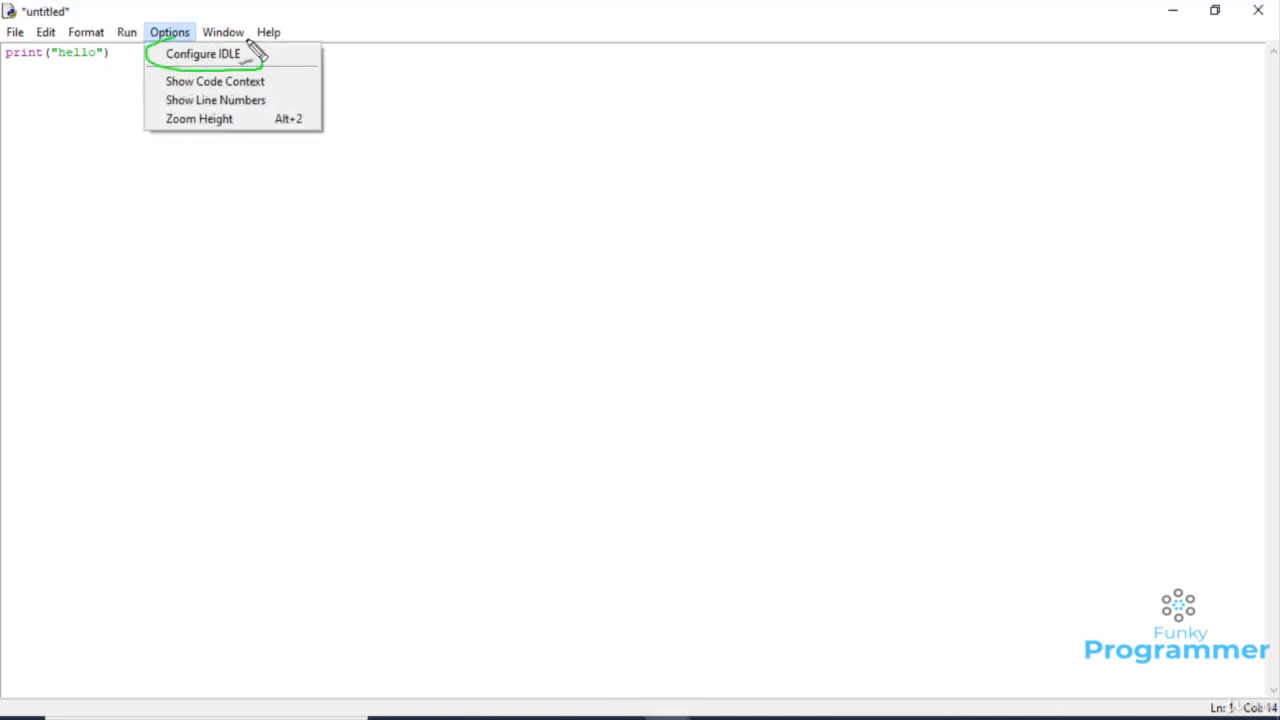
{"action": "key", "text": "Escape"}
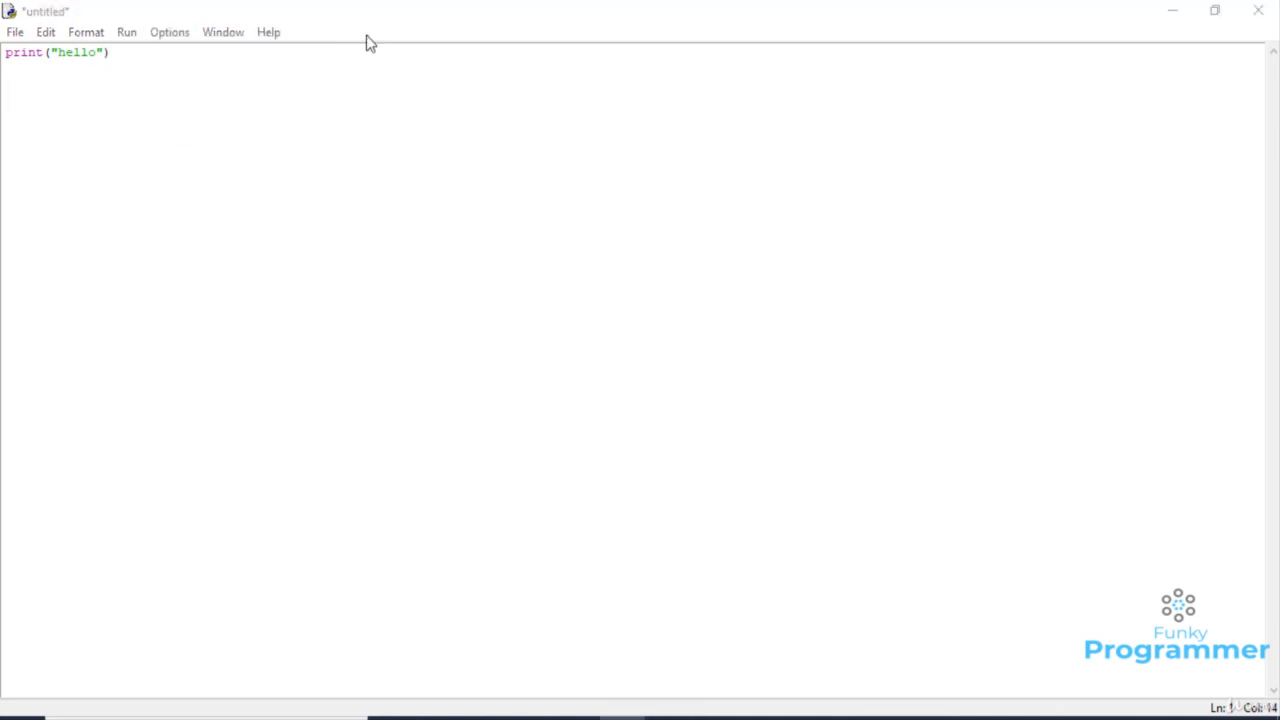
{"action": "left_click", "coordinate": [169, 38]}
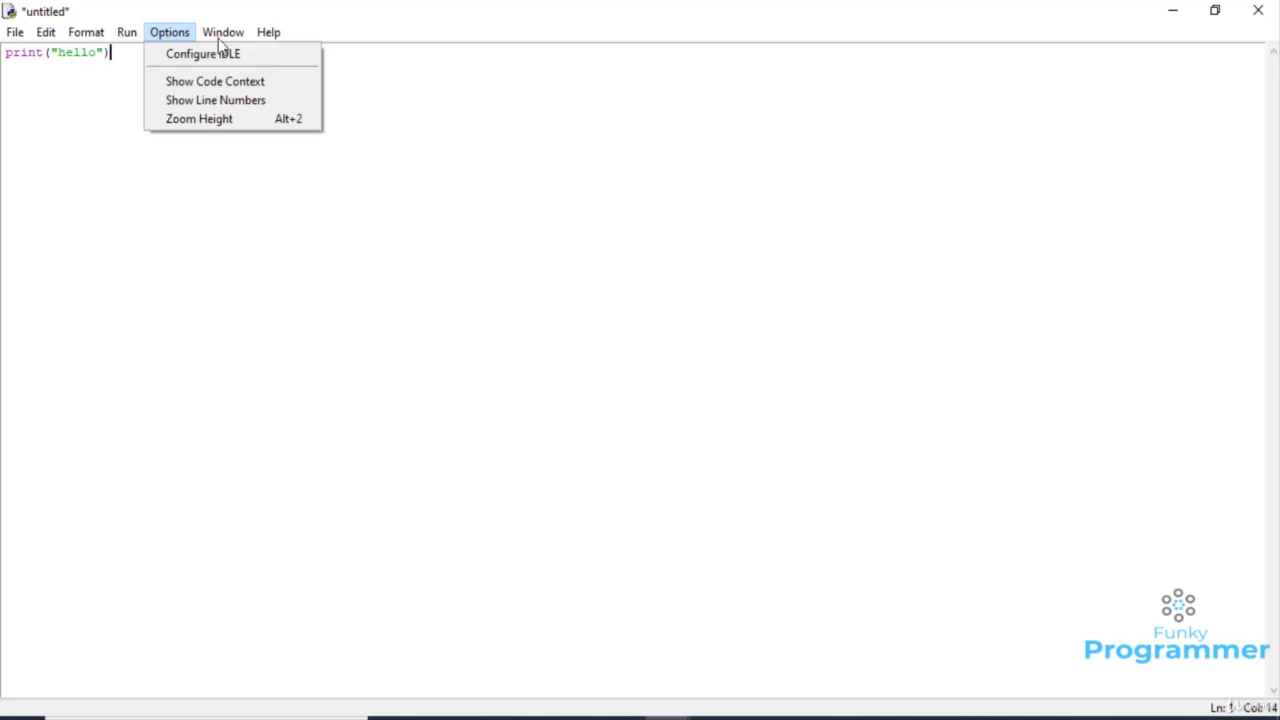
{"action": "mouse_move", "coordinate": [222, 36]}
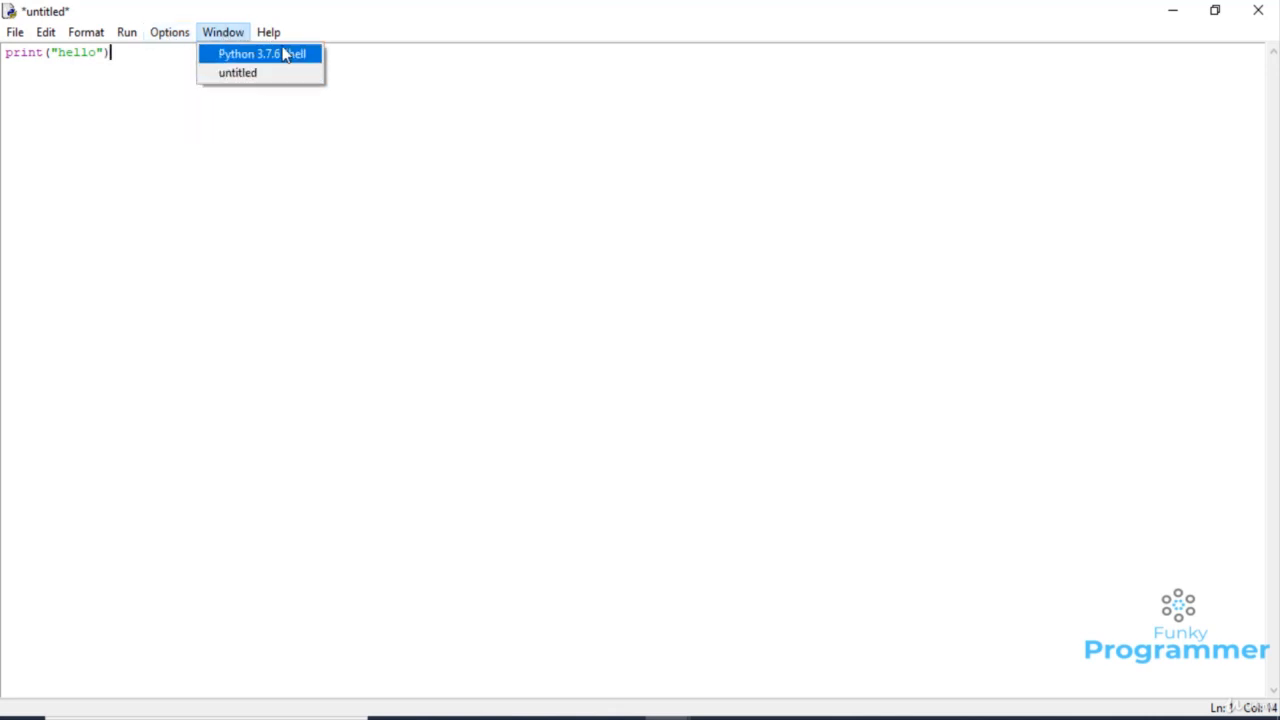
{"action": "mouse_move", "coordinate": [268, 32]}
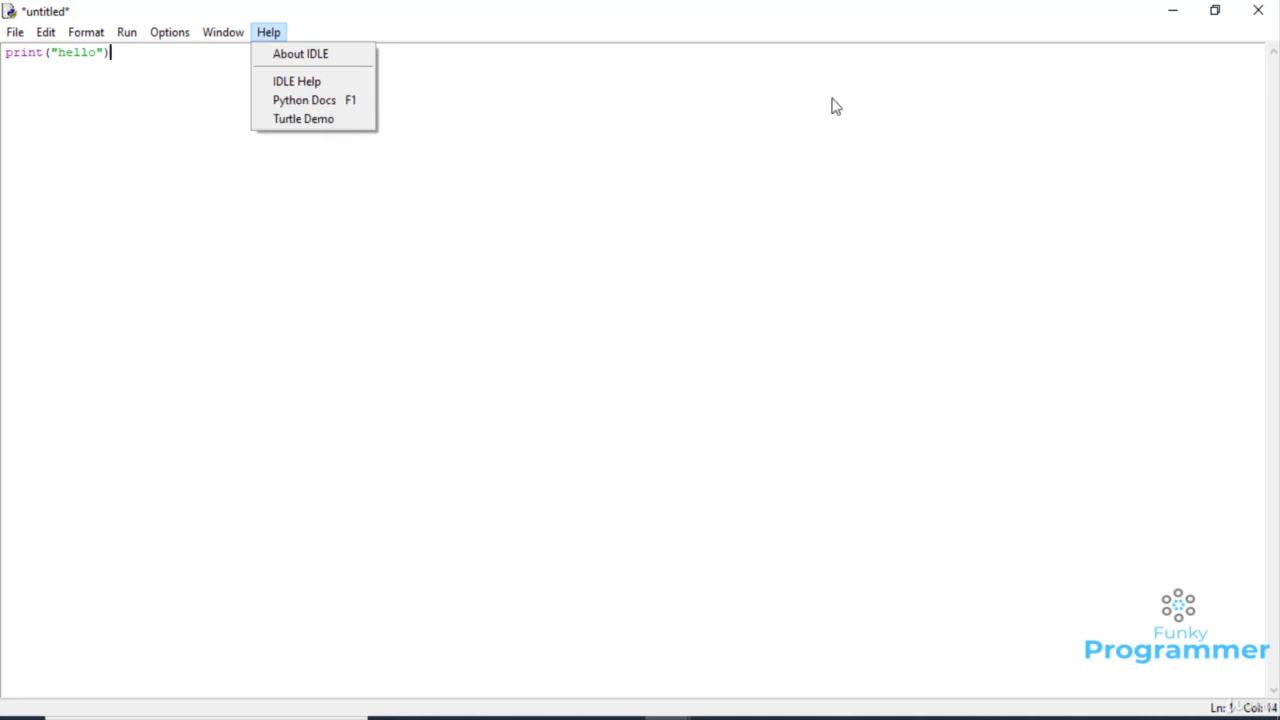
- Close the untitled IDLE file containing the print statement
{"action": "left_click", "coordinate": [1257, 13]}
{"action": "left_click", "coordinate": [709, 439]}
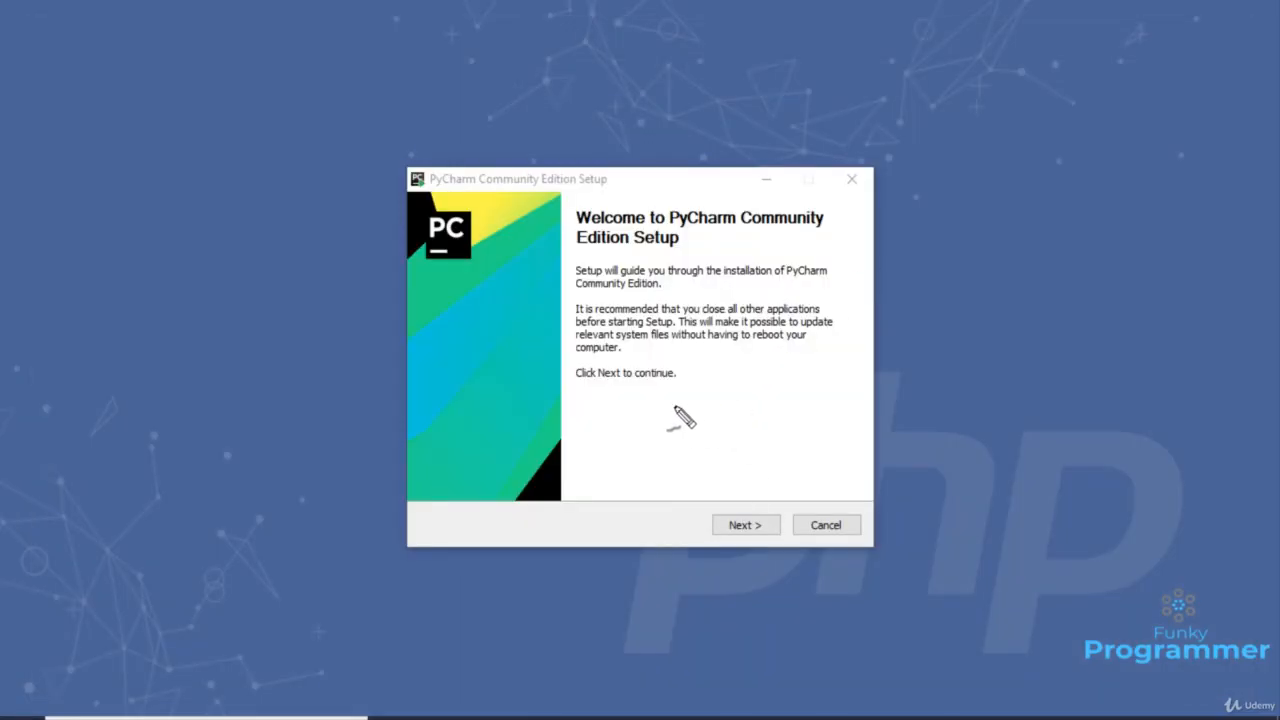
- Continue through the PyCharm Community Edition Setup welcome and Uninstall old versions pages, leaving the 2019.2.4 installation unselected for removal
{"action": "mouse_move", "coordinate": [470, 151]}
{"action": "left_mouse_down"}
{"action": "mouse_move", "coordinate": [436, 153]}
{"action": "mouse_move", "coordinate": [410, 420]}
{"action": "mouse_move", "coordinate": [472, 552]}
{"action": "mouse_move", "coordinate": [869, 472]}
{"action": "mouse_move", "coordinate": [790, 162]}
{"action": "mouse_move", "coordinate": [443, 160]}
{"action": "left_mouse_up"}
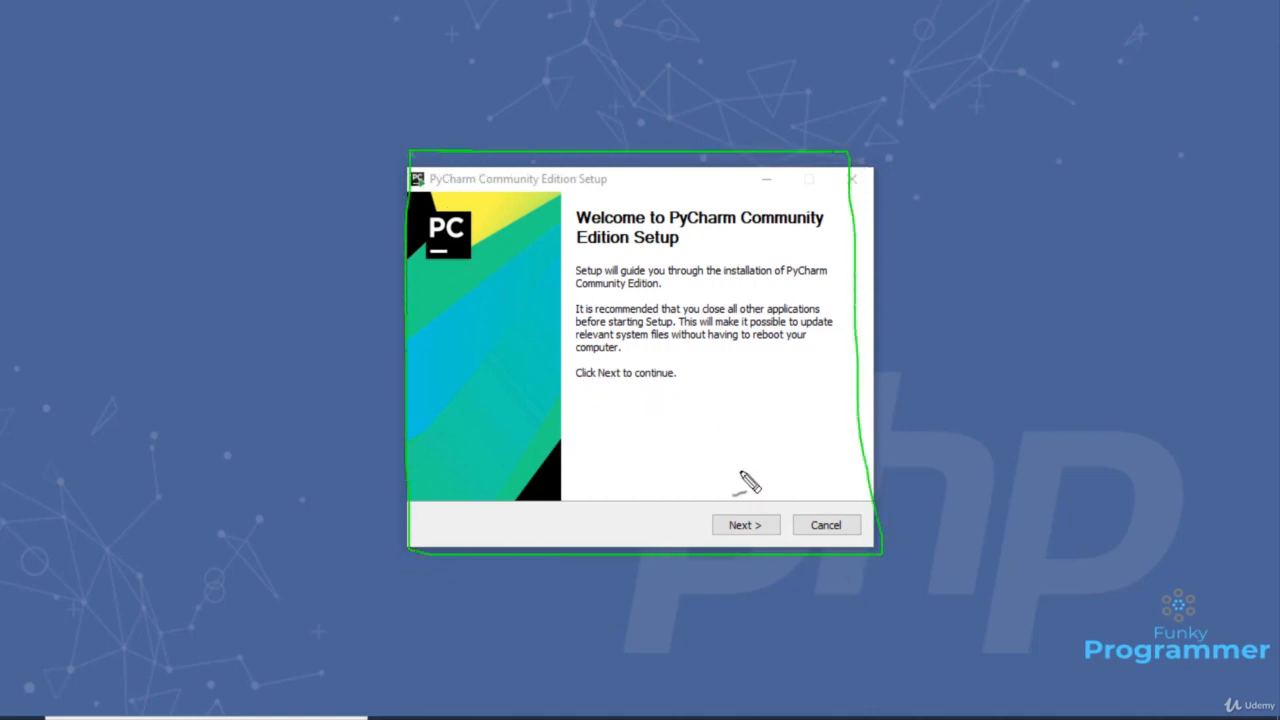
{"action": "mouse_move", "coordinate": [790, 462]}
{"action": "left_mouse_down"}
{"action": "mouse_move", "coordinate": [752, 465]}
{"action": "mouse_move", "coordinate": [694, 563]}
{"action": "mouse_move", "coordinate": [809, 486]}
{"action": "mouse_move", "coordinate": [786, 449]}
{"action": "left_mouse_up"}
{"action": "mouse_move", "coordinate": [612, 301]}
{"action": "left_mouse_down"}
{"action": "mouse_move", "coordinate": [709, 430]}
{"action": "mouse_move", "coordinate": [680, 442]}
{"action": "left_mouse_up"}
{"action": "key", "text": "Escape"}
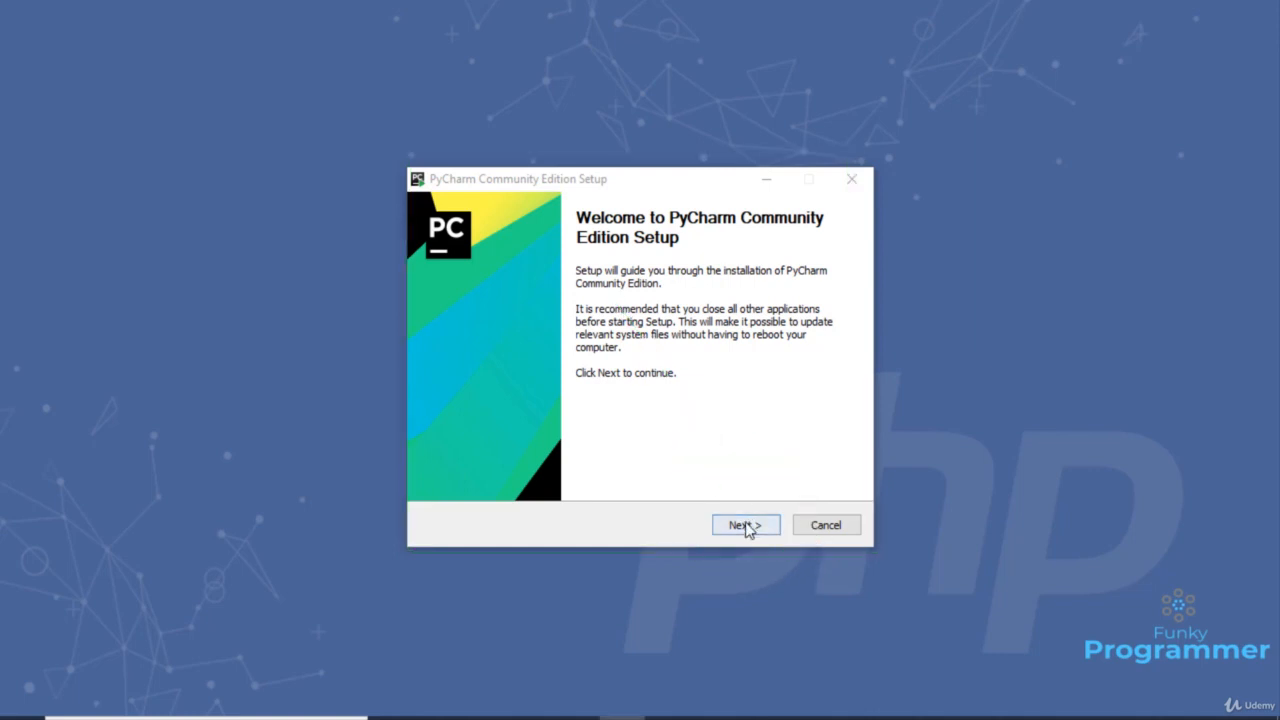
{"action": "left_click", "coordinate": [752, 530]}
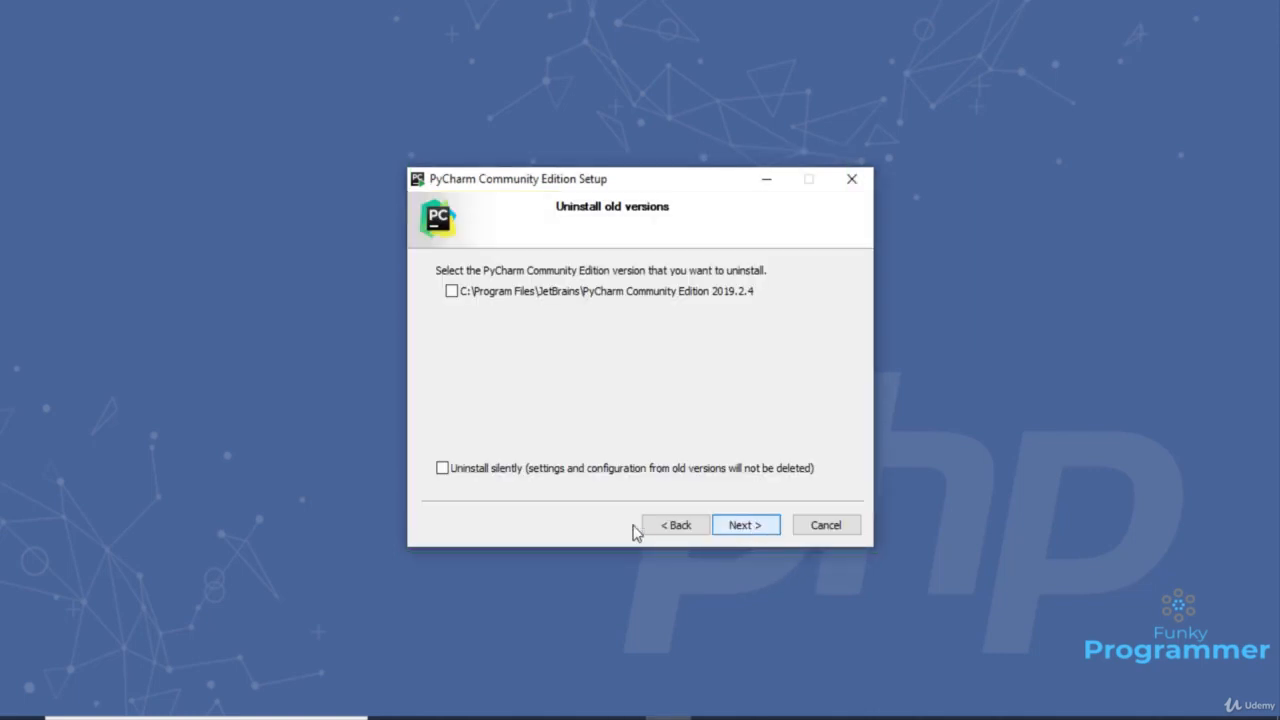
{"action": "mouse_move", "coordinate": [490, 258]}
{"action": "left_mouse_down"}
{"action": "mouse_move", "coordinate": [420, 290]}
{"action": "mouse_move", "coordinate": [532, 314]}
{"action": "mouse_move", "coordinate": [790, 306]}
{"action": "mouse_move", "coordinate": [742, 246]}
{"action": "left_mouse_up"}
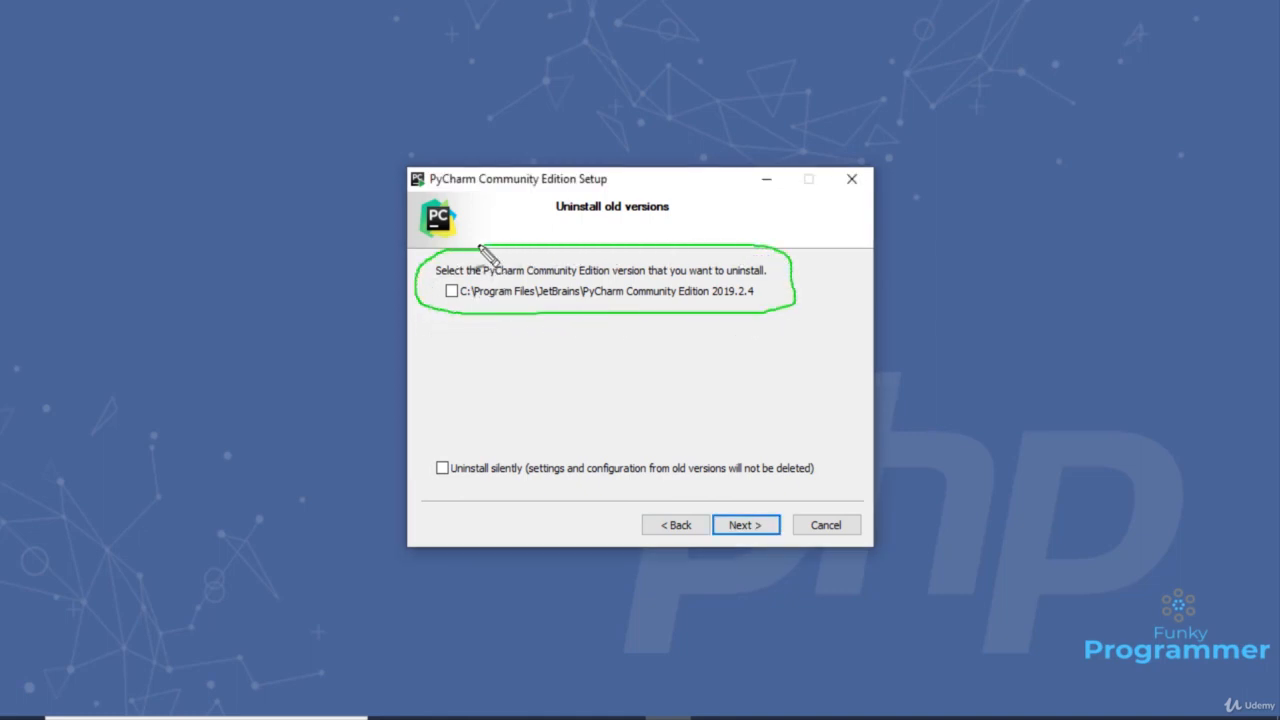
{"action": "key", "text": "Escape"}
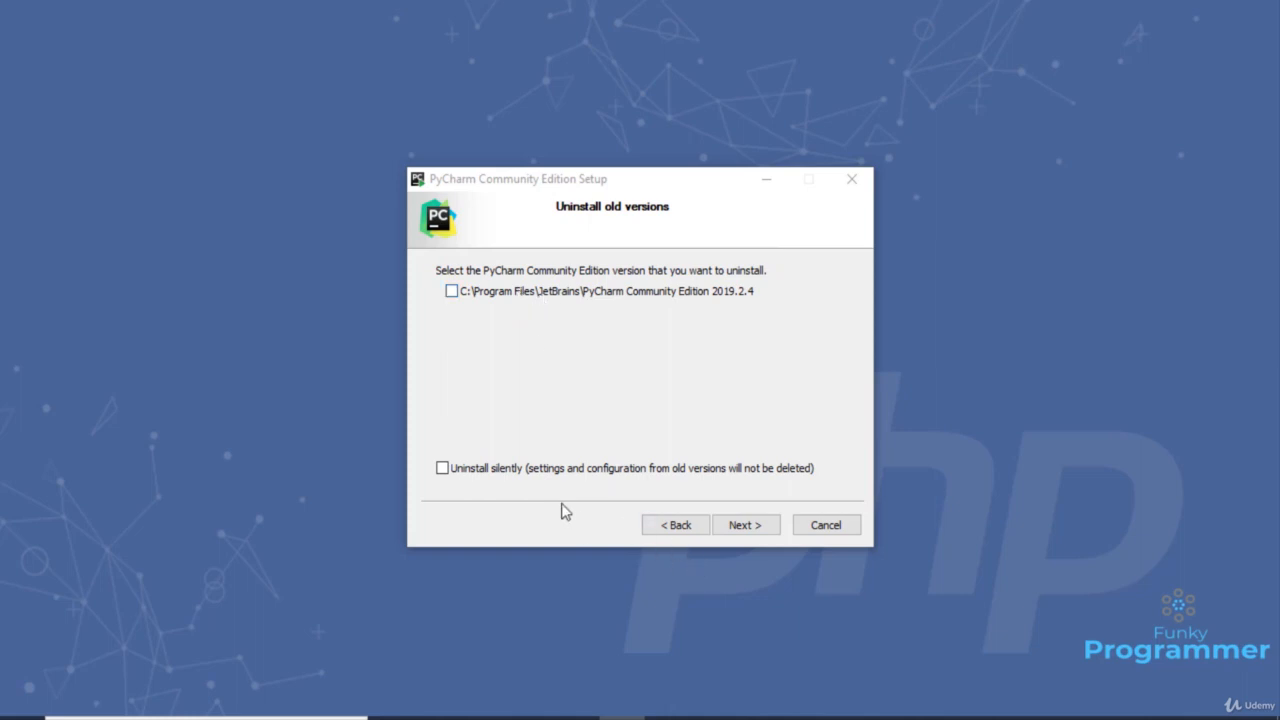
{"action": "mouse_move", "coordinate": [150, 330]}
{"action": "left_mouse_down"}
{"action": "mouse_move", "coordinate": [414, 310]}
{"action": "mouse_move", "coordinate": [412, 332]}
{"action": "mouse_move", "coordinate": [782, 301]}
{"action": "left_mouse_up"}
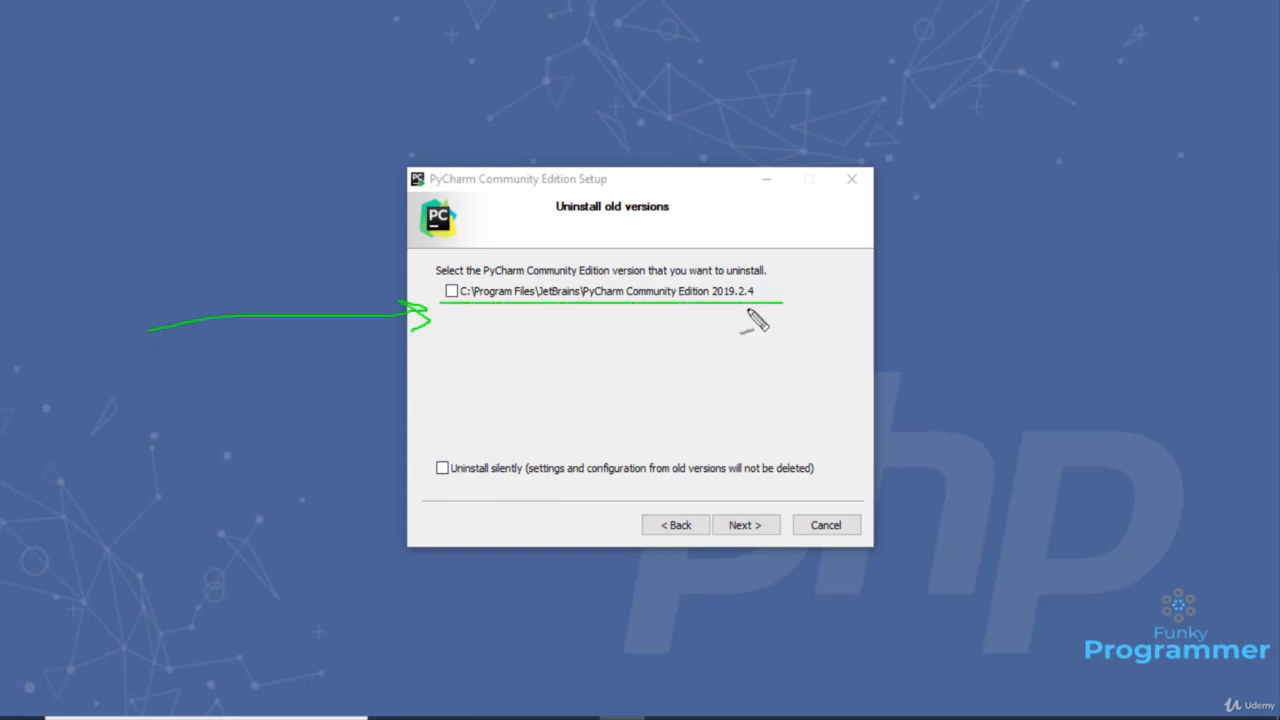
{"action": "key", "text": "Escape"}
{"action": "left_click", "coordinate": [745, 528]}
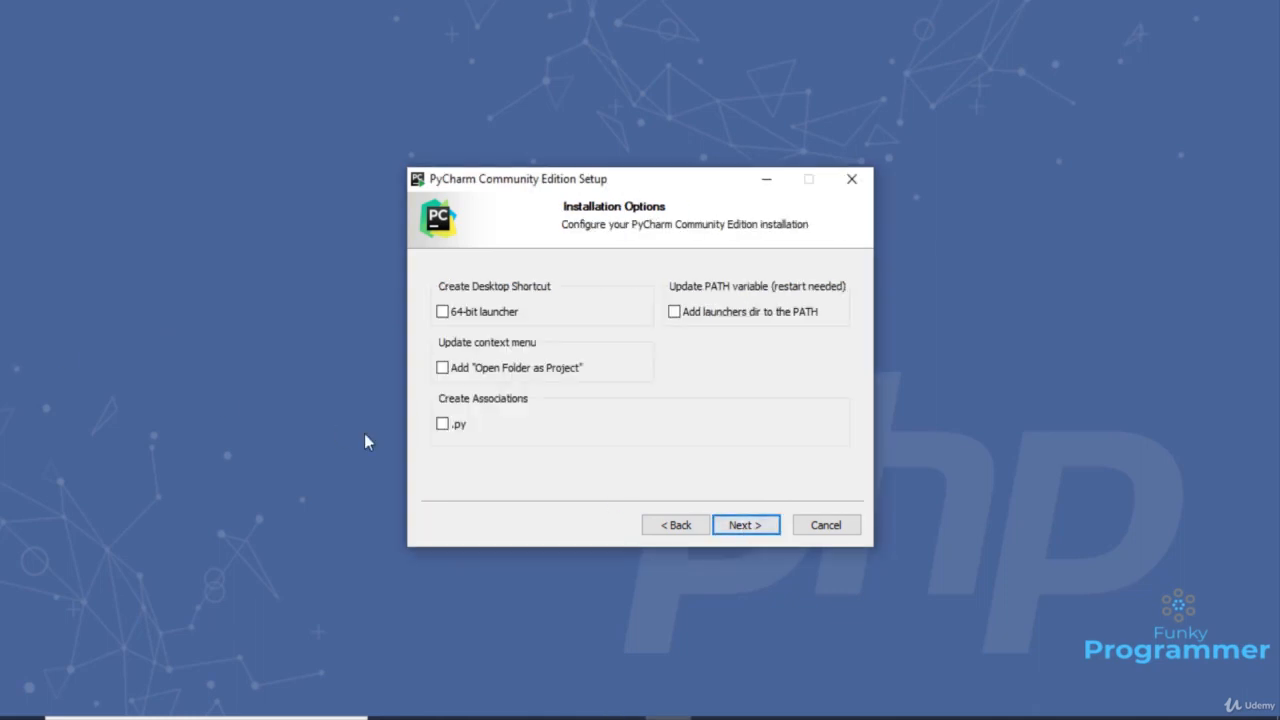
- Return to the install location page, review the destination folder, and continue to the installation options with that folder kept
{"action": "left_click", "coordinate": [666, 525]}
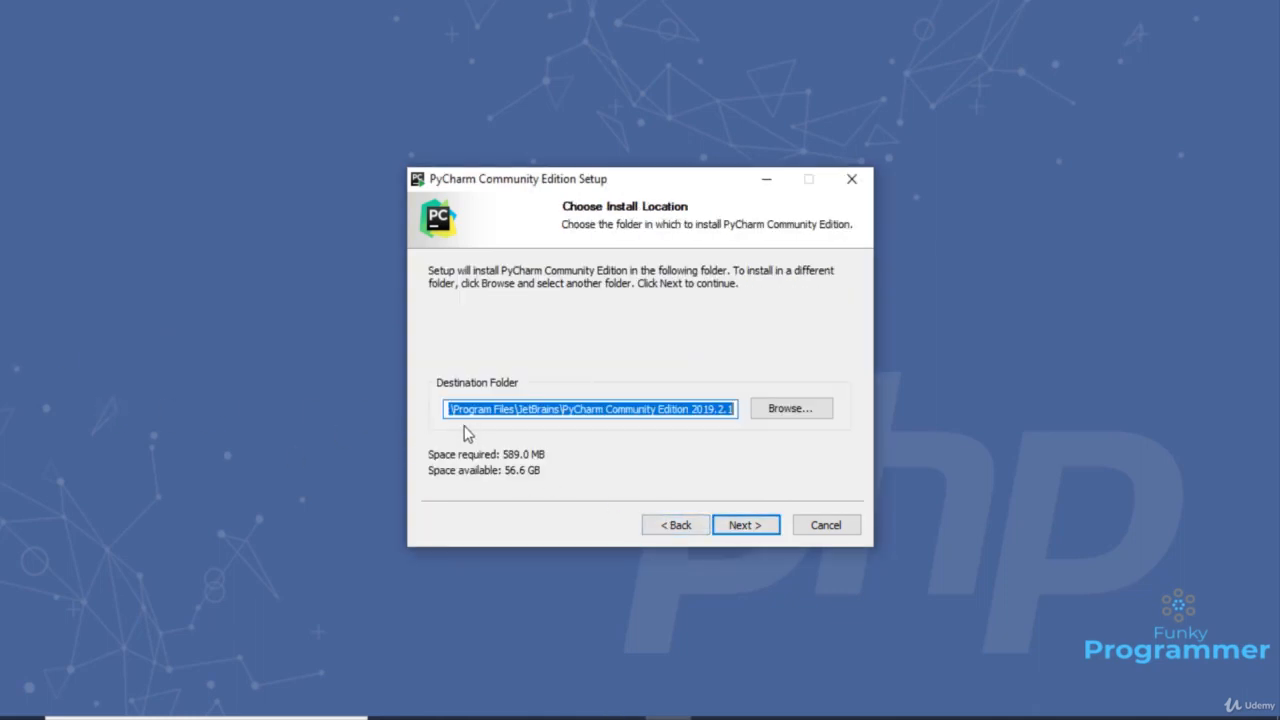
{"action": "mouse_move", "coordinate": [470, 340]}
{"action": "left_mouse_down"}
{"action": "mouse_move", "coordinate": [420, 430]}
{"action": "mouse_move", "coordinate": [857, 400]}
{"action": "mouse_move", "coordinate": [493, 340]}
{"action": "left_mouse_up"}
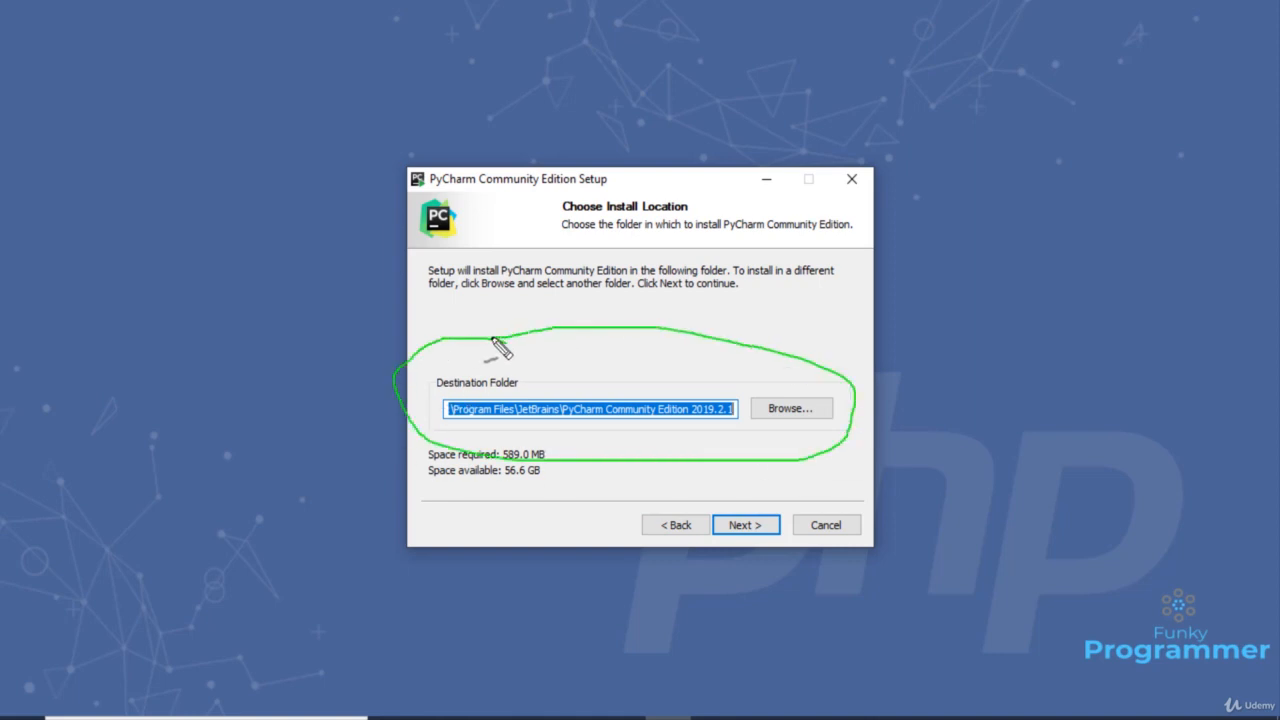
{"action": "left_click_drag", "start_coordinate": [162, 414], "coordinate": [406, 415]}
{"action": "mouse_move", "coordinate": [386, 401]}
{"action": "left_mouse_down"}
{"action": "mouse_move", "coordinate": [405, 424]}
{"action": "mouse_move", "coordinate": [388, 432]}
{"action": "left_mouse_up"}
{"action": "key", "text": "Escape"}
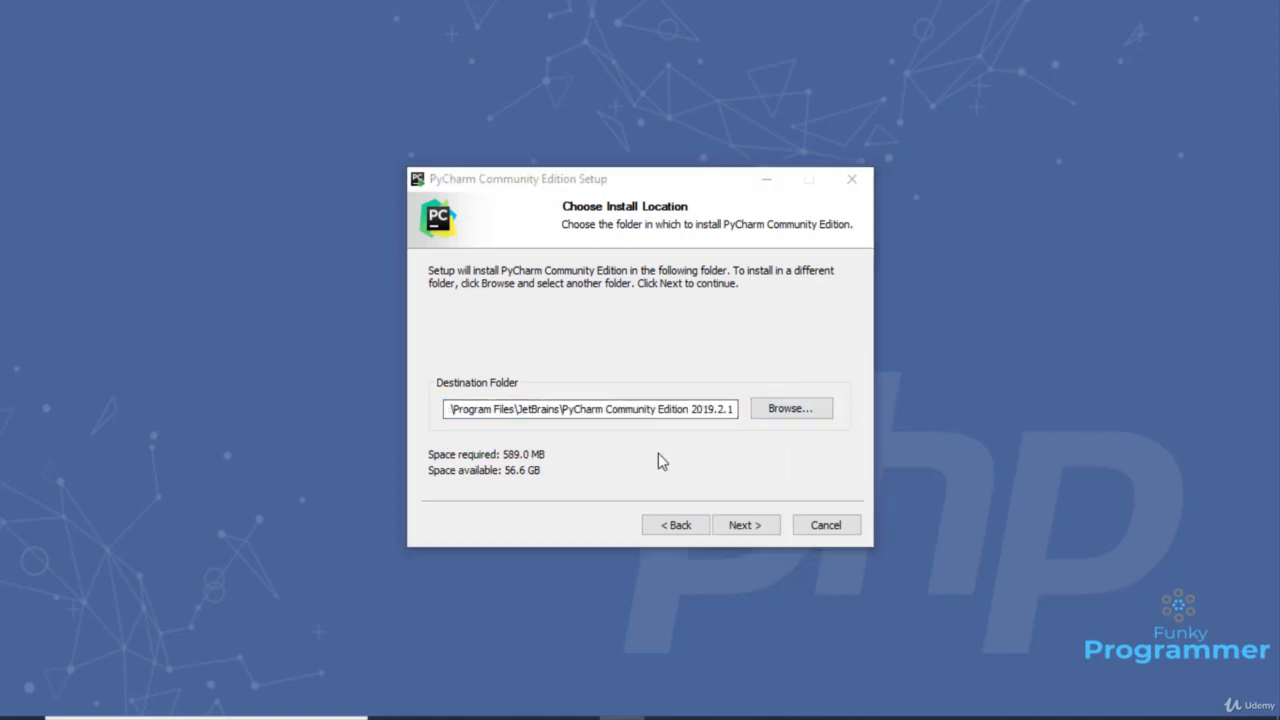
{"action": "left_click", "coordinate": [736, 530]}
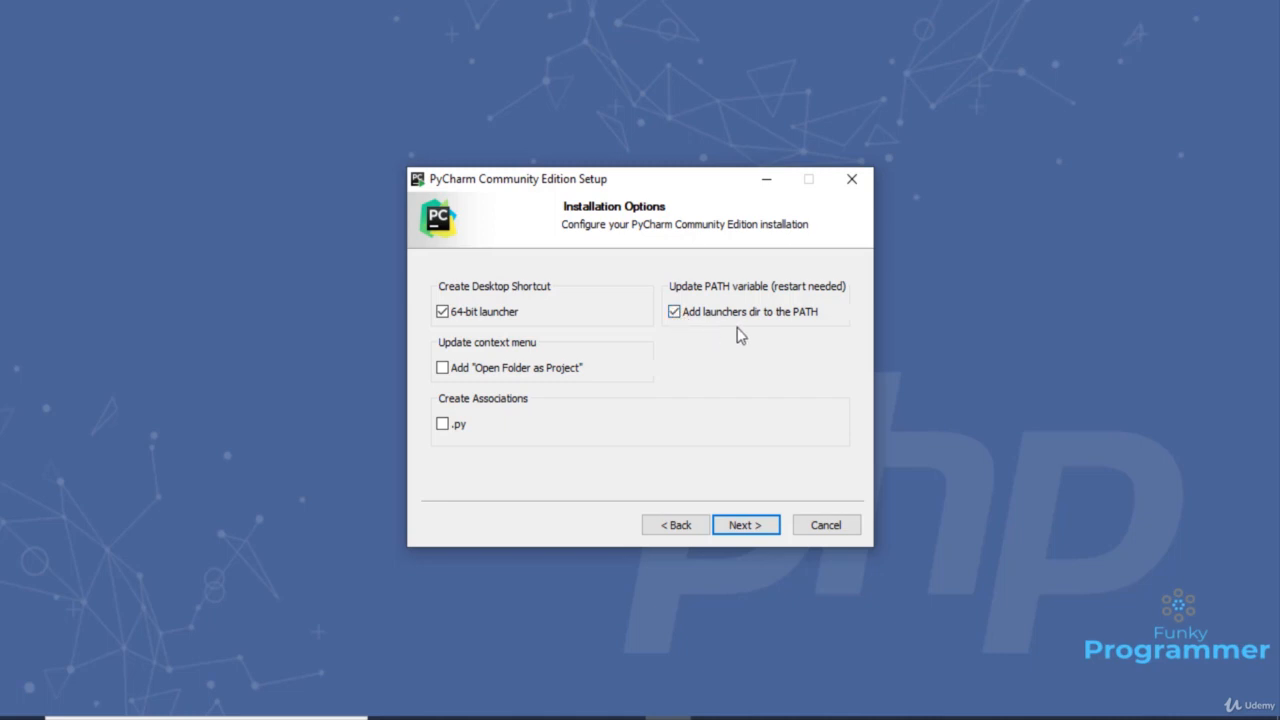
- Select the 64-bit launcher, PATH, "Open Folder as Project" and .py association options, and quit the PyCharm setup
{"action": "left_click", "coordinate": [442, 424]}
{"action": "left_click", "coordinate": [850, 533]}
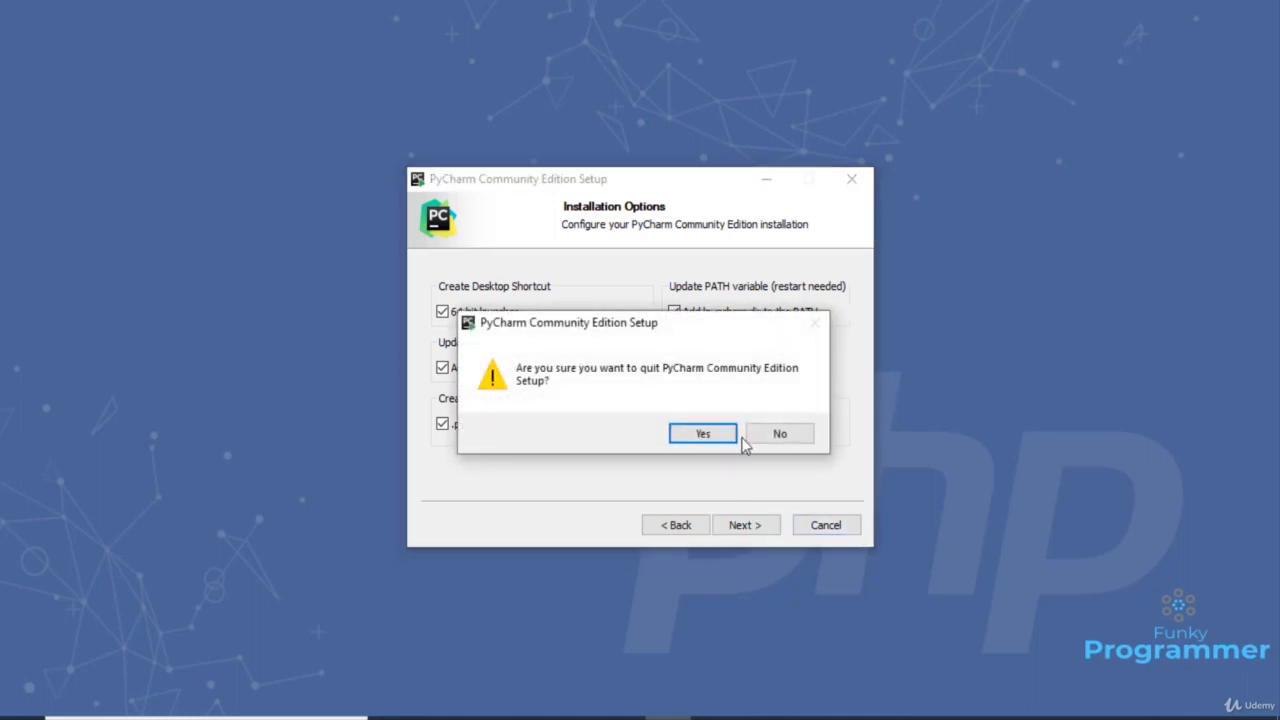
{"action": "left_click", "coordinate": [702, 434]}
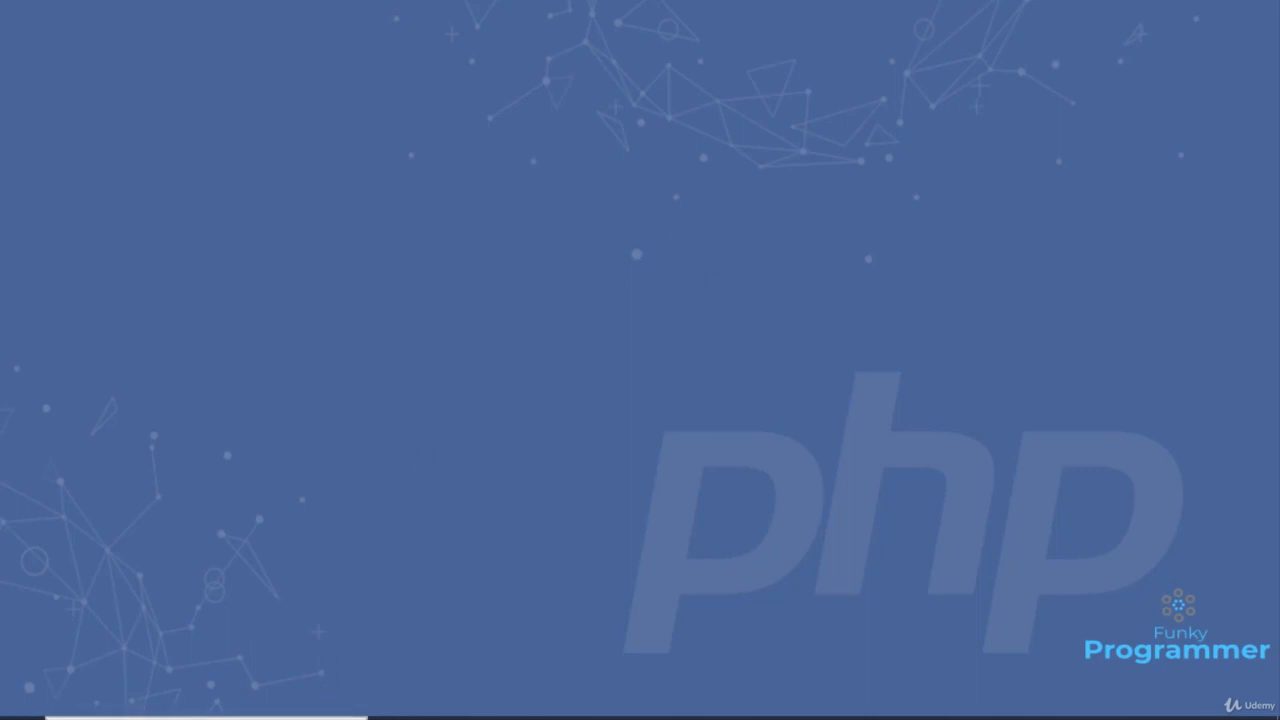
- Search Windows for "py" and open JetBrains PyCharm Community Edition 2019.2.4
{"action": "left_click", "coordinate": [340, 712]}
{"action": "type", "text": "py"}
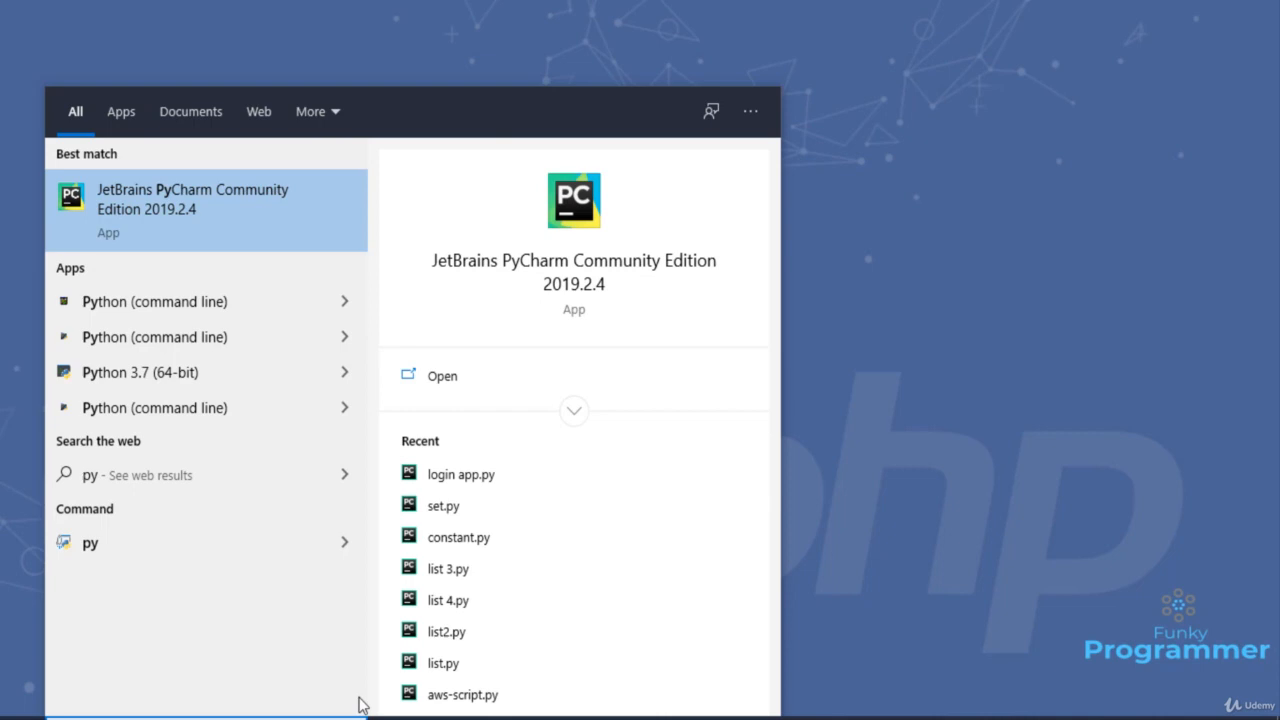
{"action": "left_click", "coordinate": [220, 198]}
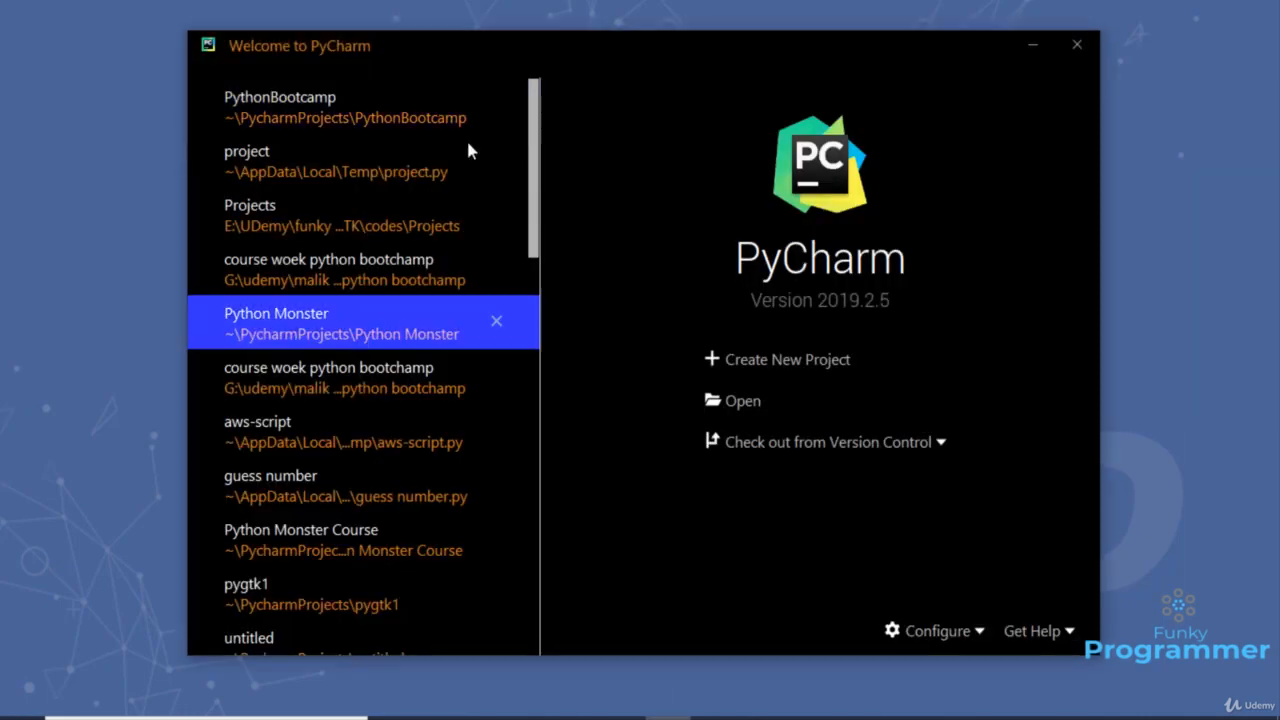
- Look through the recent projects list and the Create New Project option on the PyCharm welcome screen
{"action": "scroll", "coordinate": [444, 441], "scroll_direction": "down", "scroll_amount": 8}
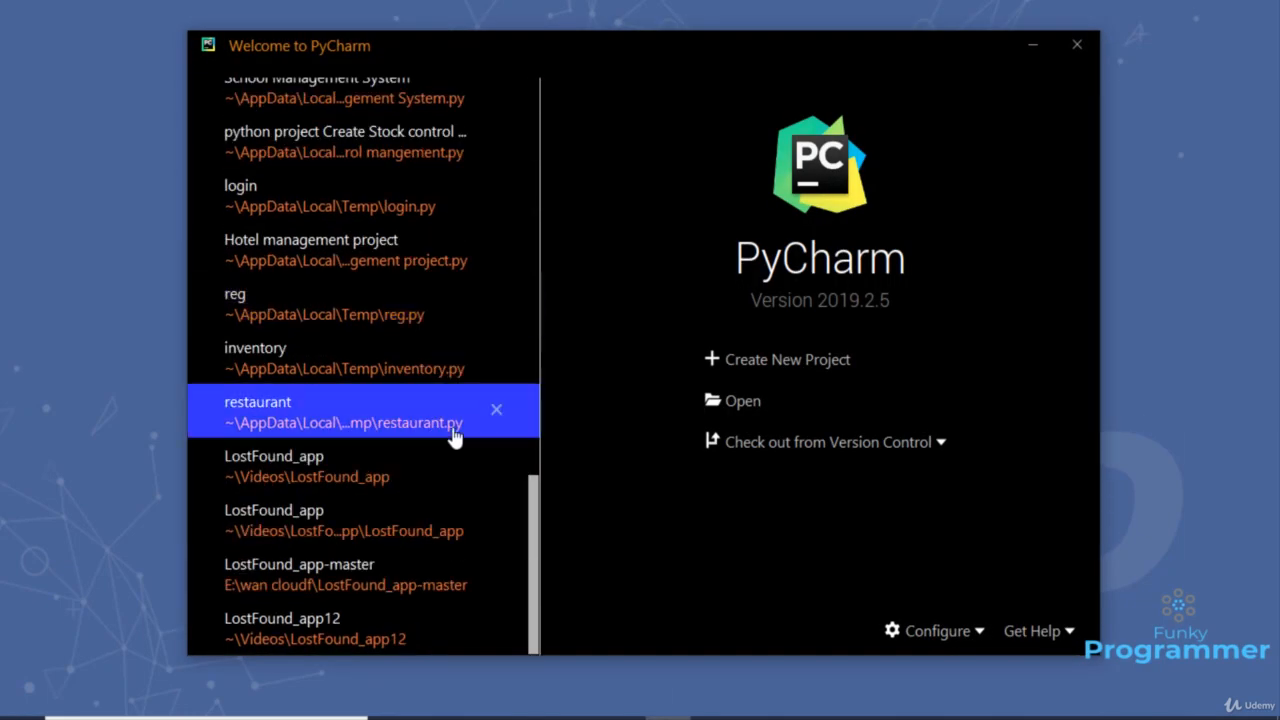
{"action": "scroll", "coordinate": [444, 441], "scroll_direction": "up", "scroll_amount": 10}
{"action": "mouse_move", "coordinate": [88, 70]}
{"action": "left_mouse_down"}
{"action": "mouse_move", "coordinate": [290, 82]}
{"action": "mouse_move", "coordinate": [262, 280]}
{"action": "mouse_move", "coordinate": [324, 344]}
{"action": "left_mouse_up"}
{"action": "mouse_move", "coordinate": [291, 118]}
{"action": "left_mouse_down"}
{"action": "mouse_move", "coordinate": [418, 103]}
{"action": "mouse_move", "coordinate": [346, 85]}
{"action": "left_mouse_up"}
{"action": "key", "text": "Escape"}
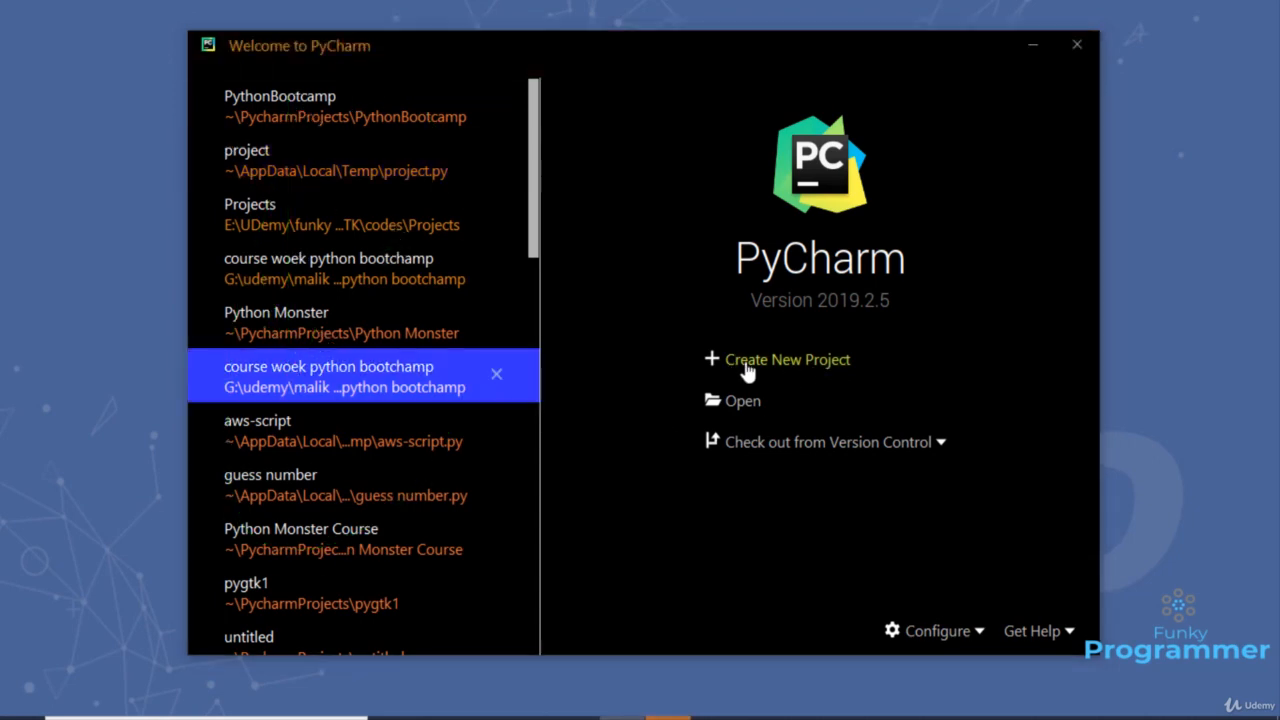
{"action": "mouse_move", "coordinate": [755, 321]}
{"action": "left_mouse_down"}
{"action": "mouse_move", "coordinate": [710, 322]}
{"action": "mouse_move", "coordinate": [878, 380]}
{"action": "mouse_move", "coordinate": [716, 314]}
{"action": "left_mouse_up"}
{"action": "key", "text": "Escape"}
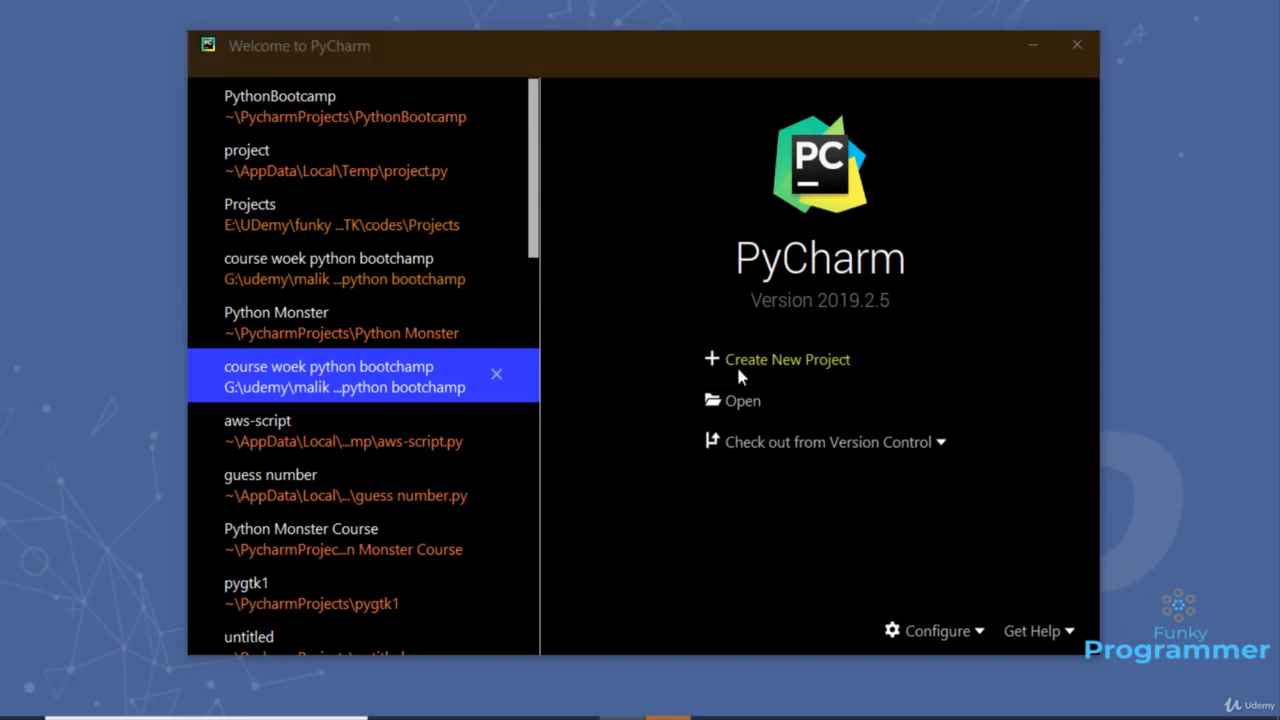
- Start a new project and name its folder "Python Moster" within PycharmProjects
{"action": "left_click", "coordinate": [813, 370]}
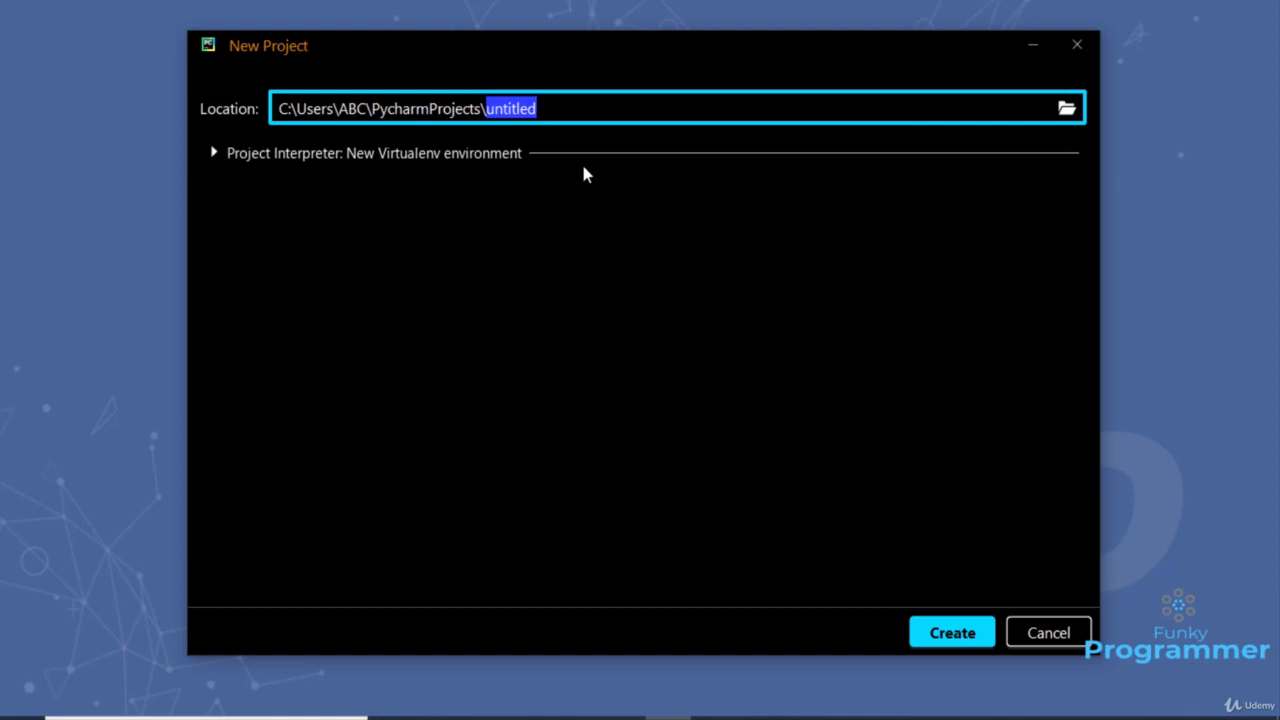
{"action": "type", "text": "Python m"}
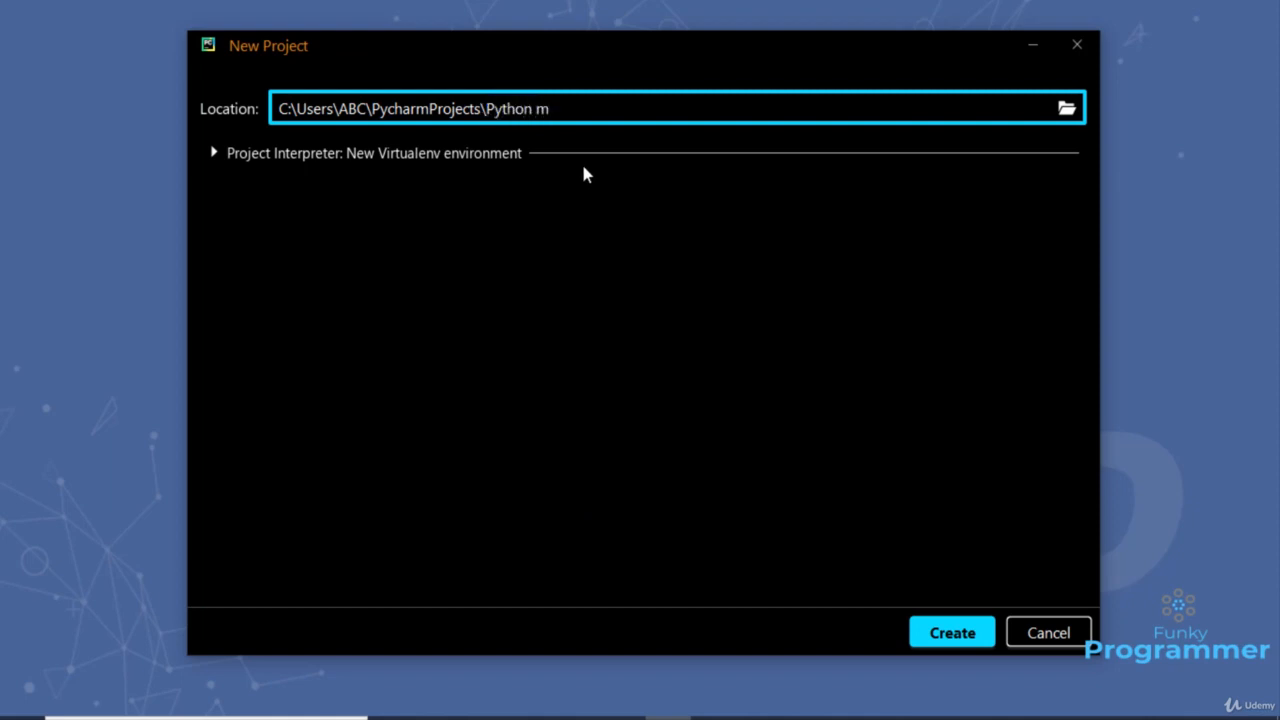
{"action": "key", "text": "BackSpace"}
{"action": "type", "text": "Moster"}
- Expand the new project's interpreter settings and review the available base interpreters, keeping Python 3.8 selected
{"action": "left_click", "coordinate": [216, 155]}
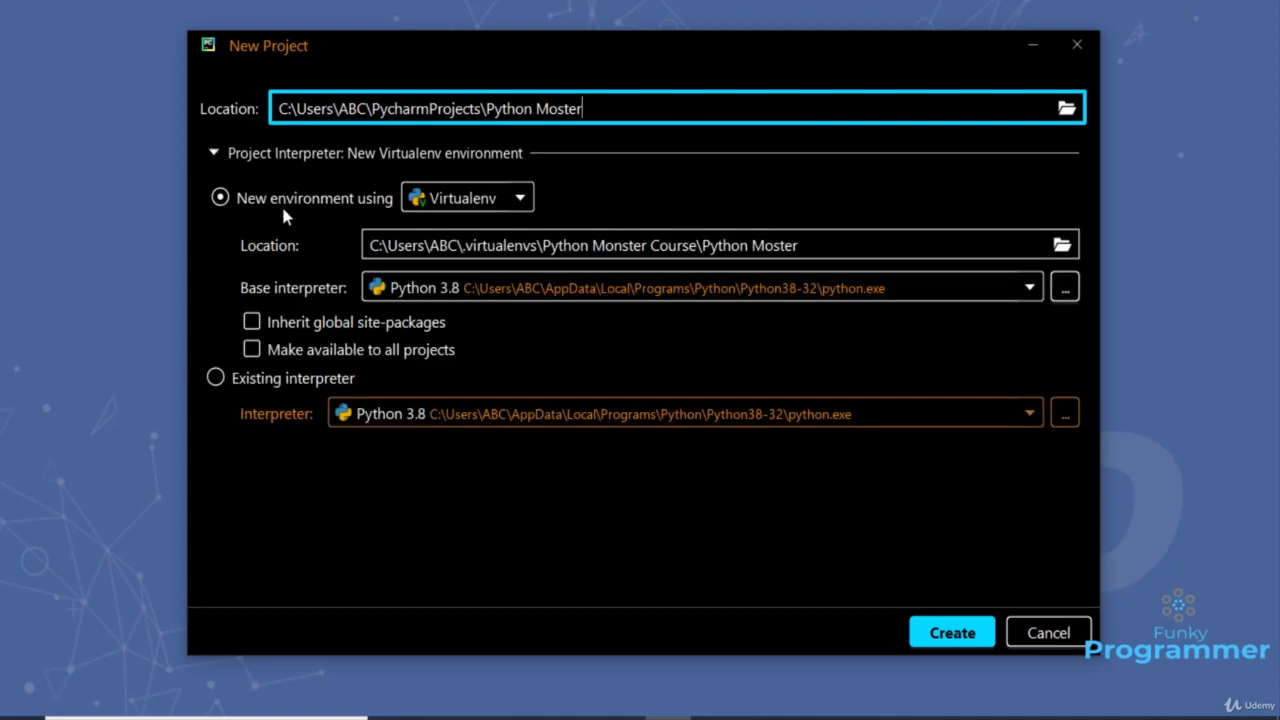
{"action": "left_click", "coordinate": [1032, 288]}
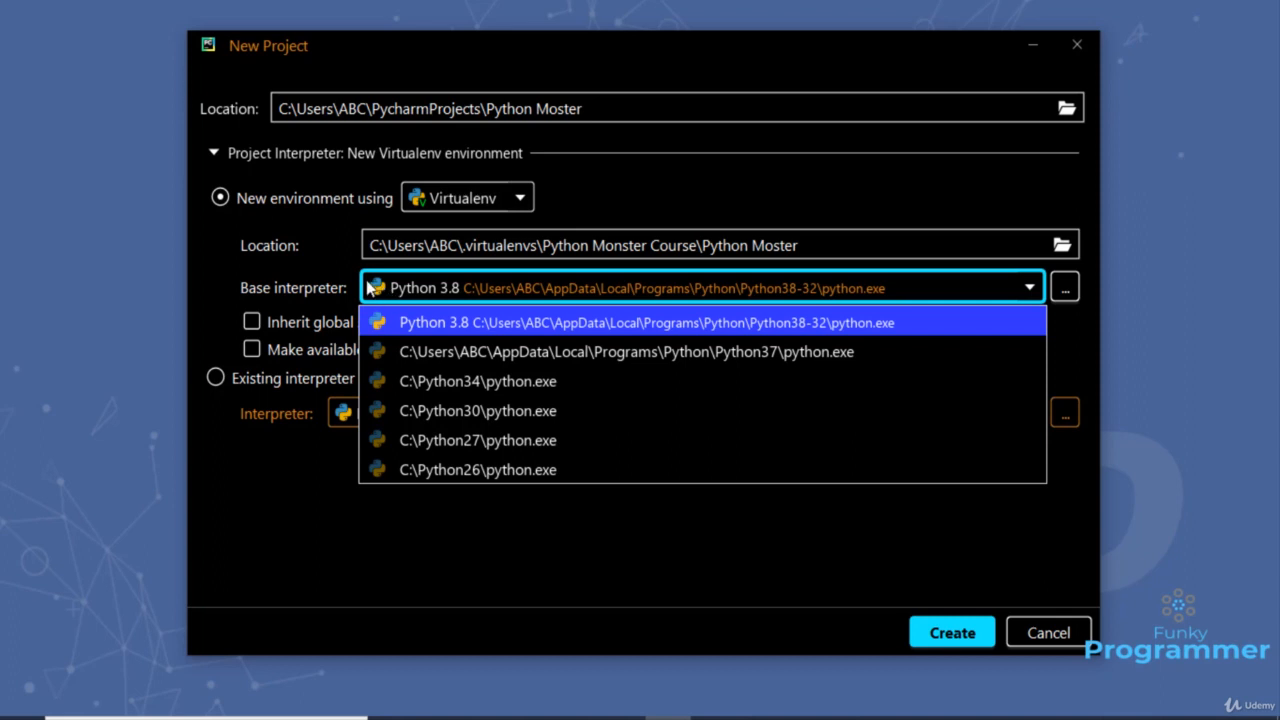
{"action": "mouse_move", "coordinate": [395, 270]}
{"action": "left_mouse_down"}
{"action": "mouse_move", "coordinate": [362, 303]}
{"action": "mouse_move", "coordinate": [384, 338]}
{"action": "mouse_move", "coordinate": [945, 343]}
{"action": "mouse_move", "coordinate": [926, 277]}
{"action": "mouse_move", "coordinate": [368, 265]}
{"action": "left_mouse_up"}
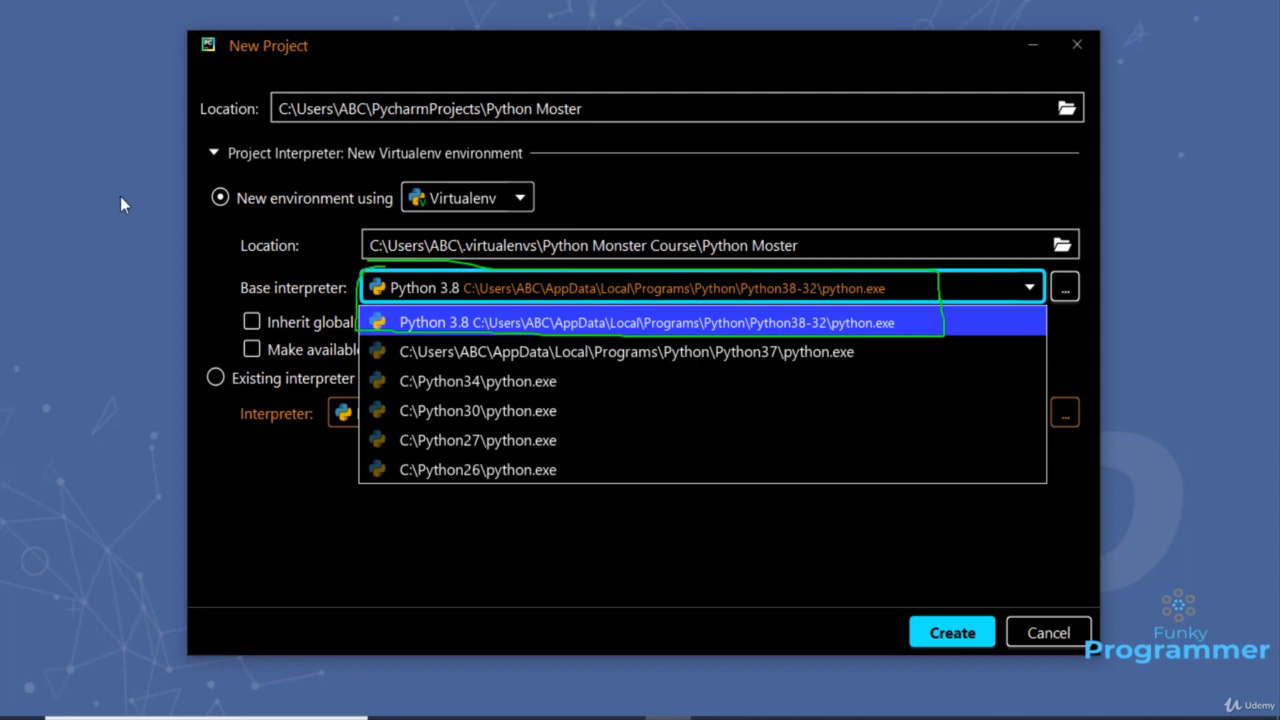
{"action": "mouse_move", "coordinate": [222, 220]}
{"action": "left_mouse_down"}
{"action": "mouse_move", "coordinate": [362, 284]}
{"action": "mouse_move", "coordinate": [355, 298]}
{"action": "left_mouse_up"}
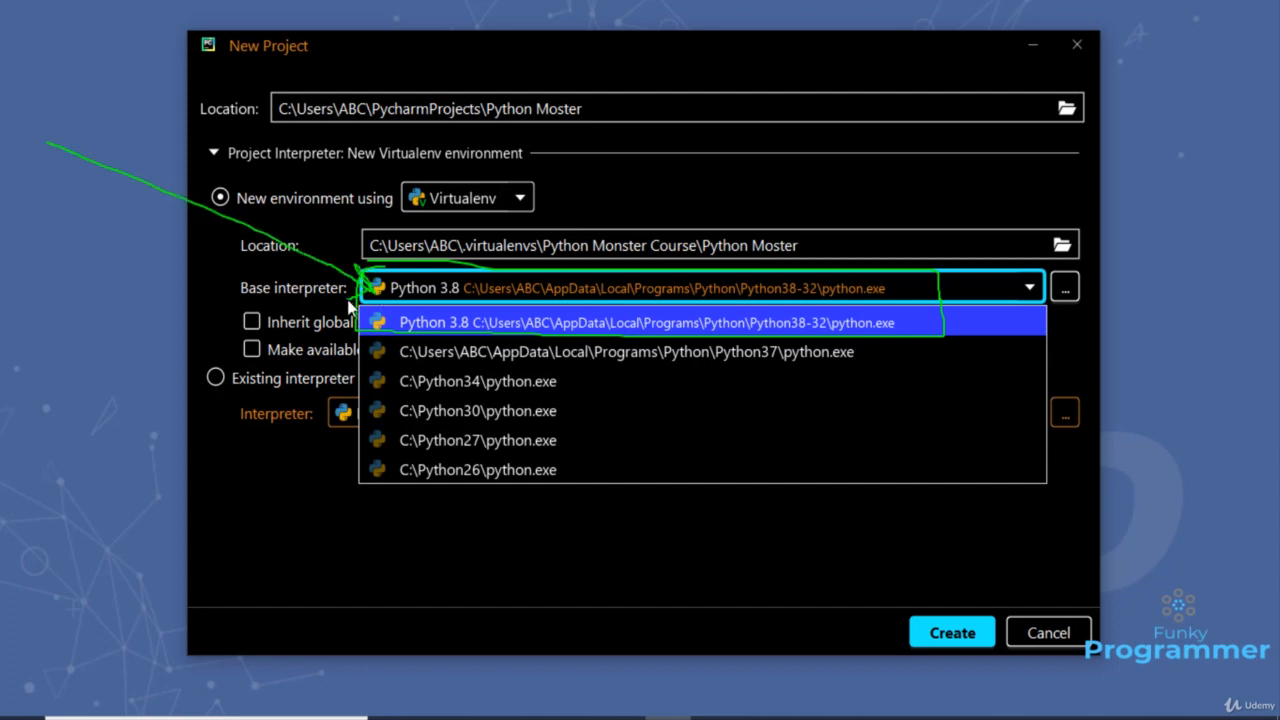
{"action": "key", "text": "Escape"}
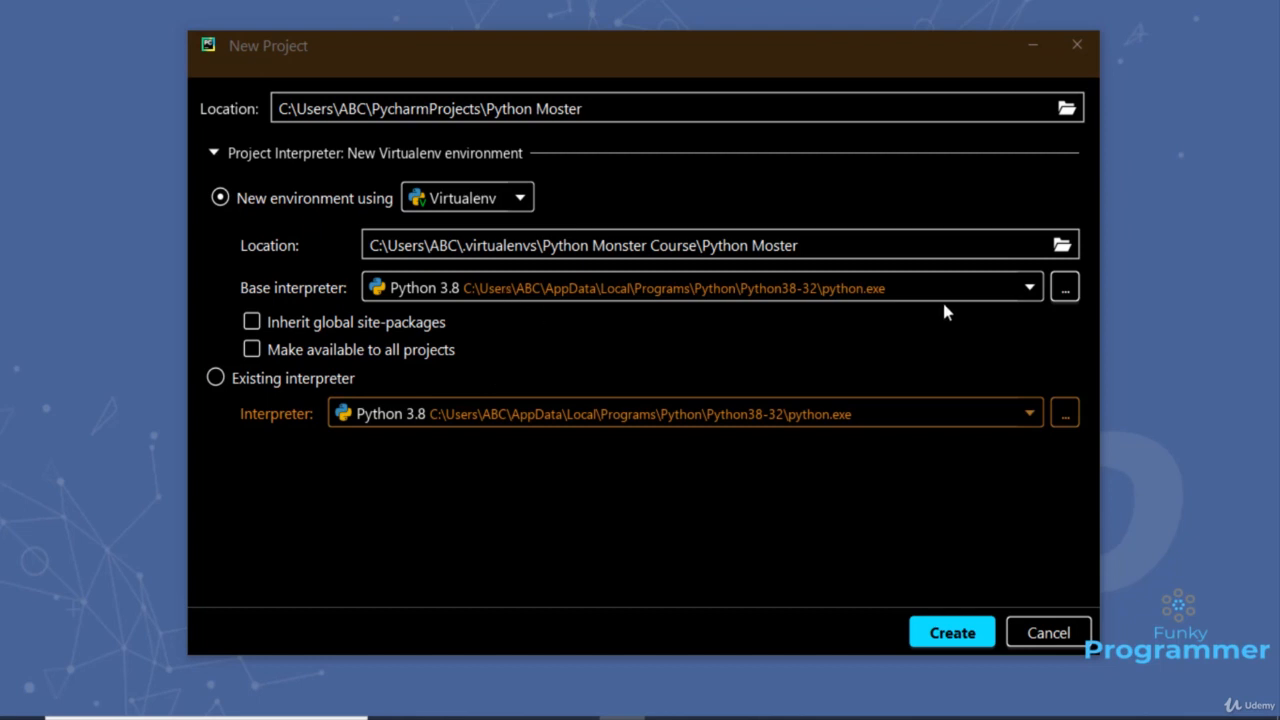
- Look through the Python versions offered as base interpreter for the new project's virtual environment
{"action": "left_click", "coordinate": [1030, 290]}
{"action": "left_click", "coordinate": [1034, 289]}
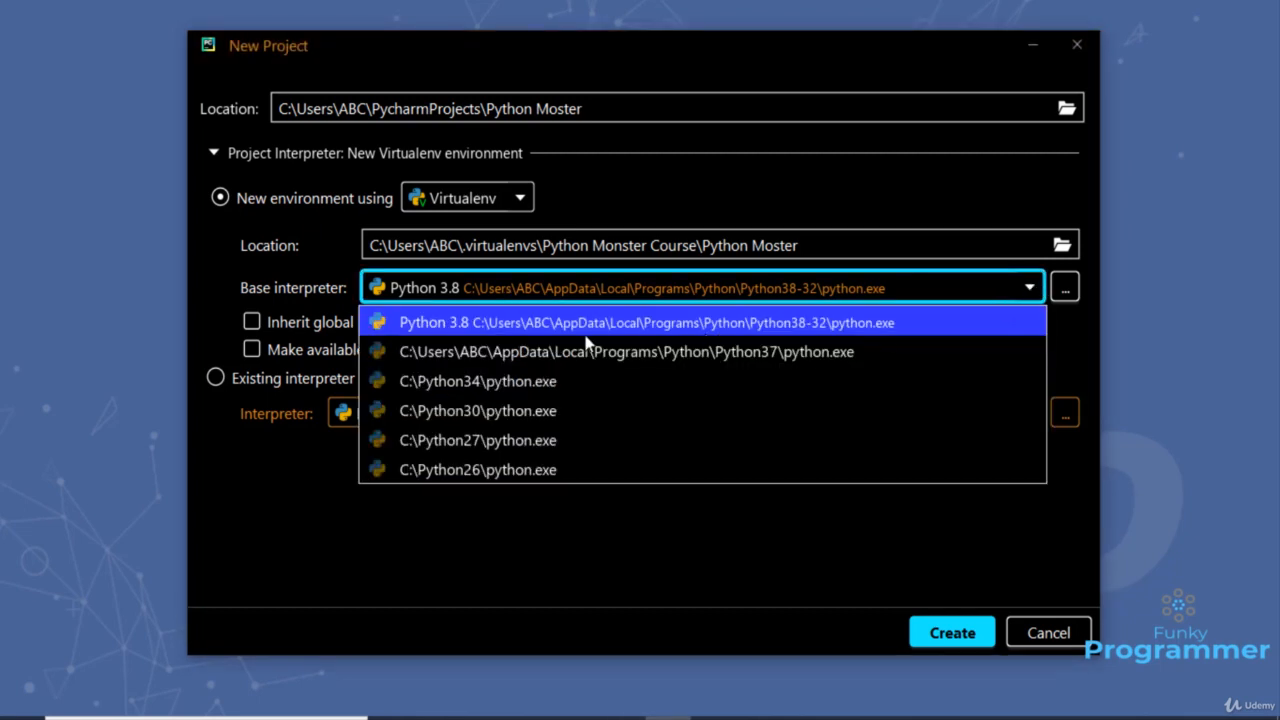
{"action": "left_click_drag", "start_coordinate": [545, 353], "coordinate": [502, 360]}
{"action": "left_click_drag", "start_coordinate": [777, 343], "coordinate": [918, 314]}
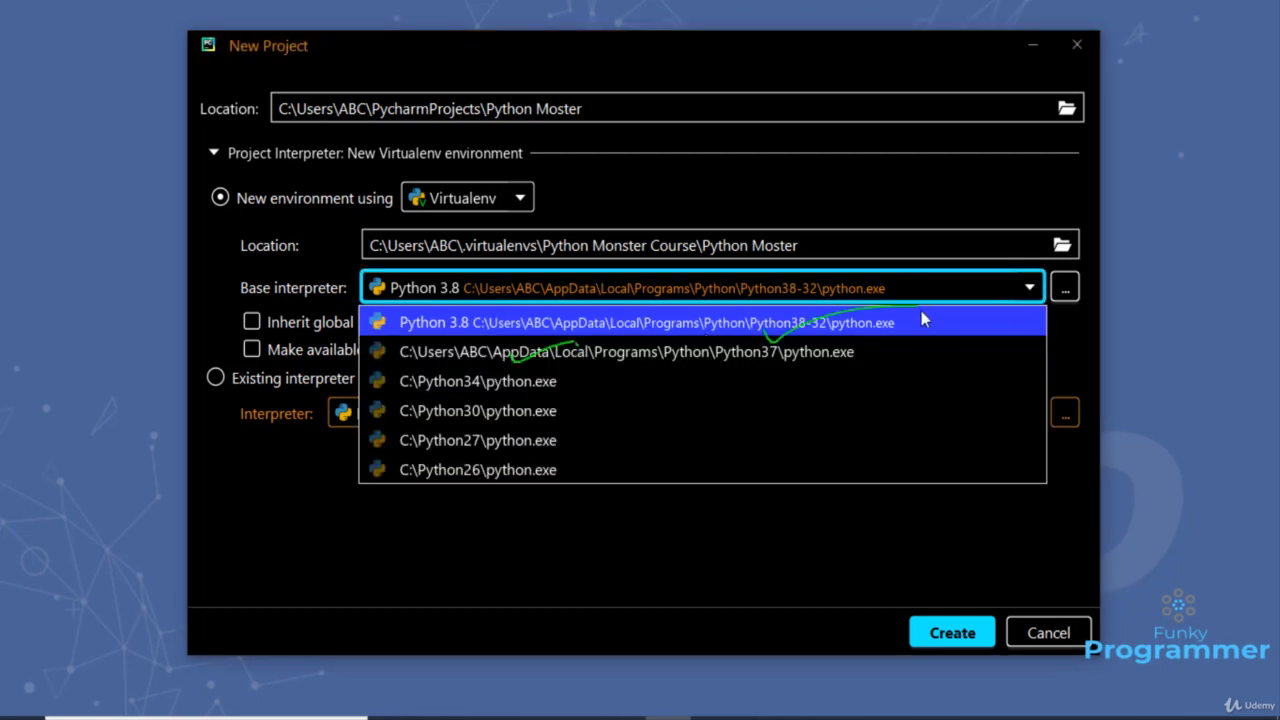
{"action": "left_click_drag", "start_coordinate": [517, 396], "coordinate": [565, 381]}
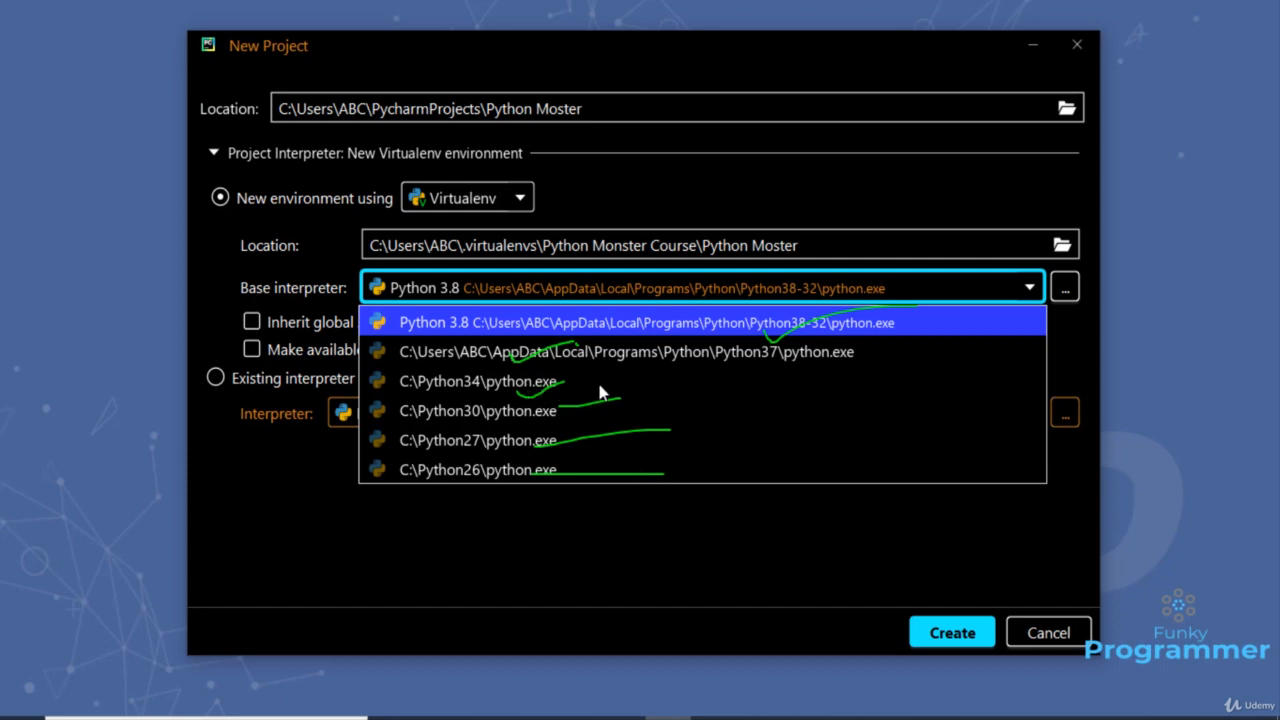
{"action": "key", "text": "Escape"}
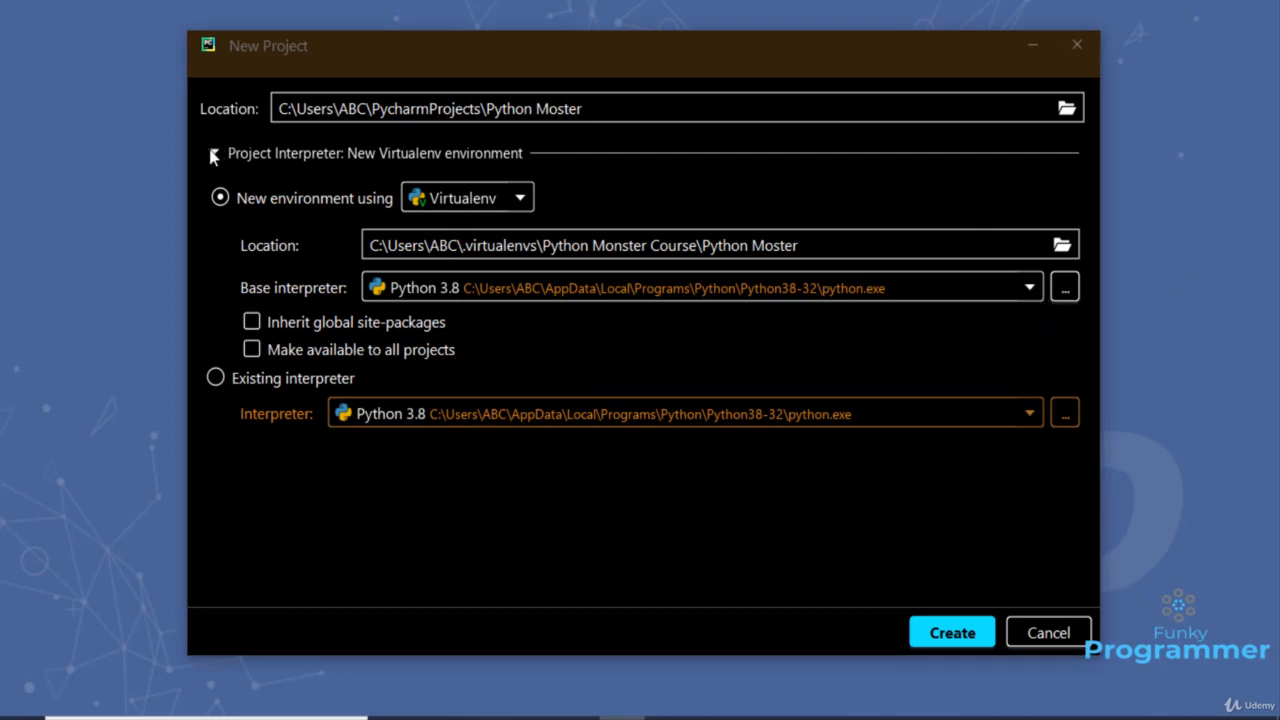
- Collapse the interpreter settings and create the Python Moster project with its virtual environment
{"action": "left_click", "coordinate": [280, 153]}
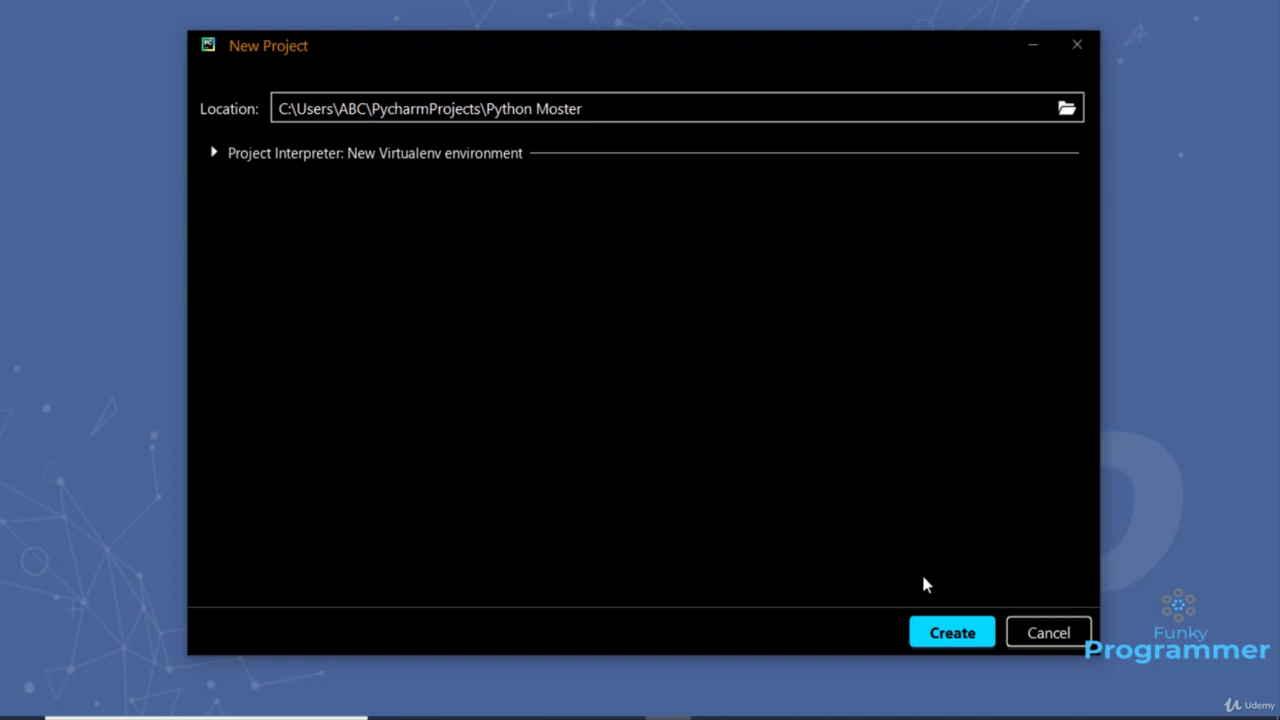
{"action": "left_click", "coordinate": [951, 632]}
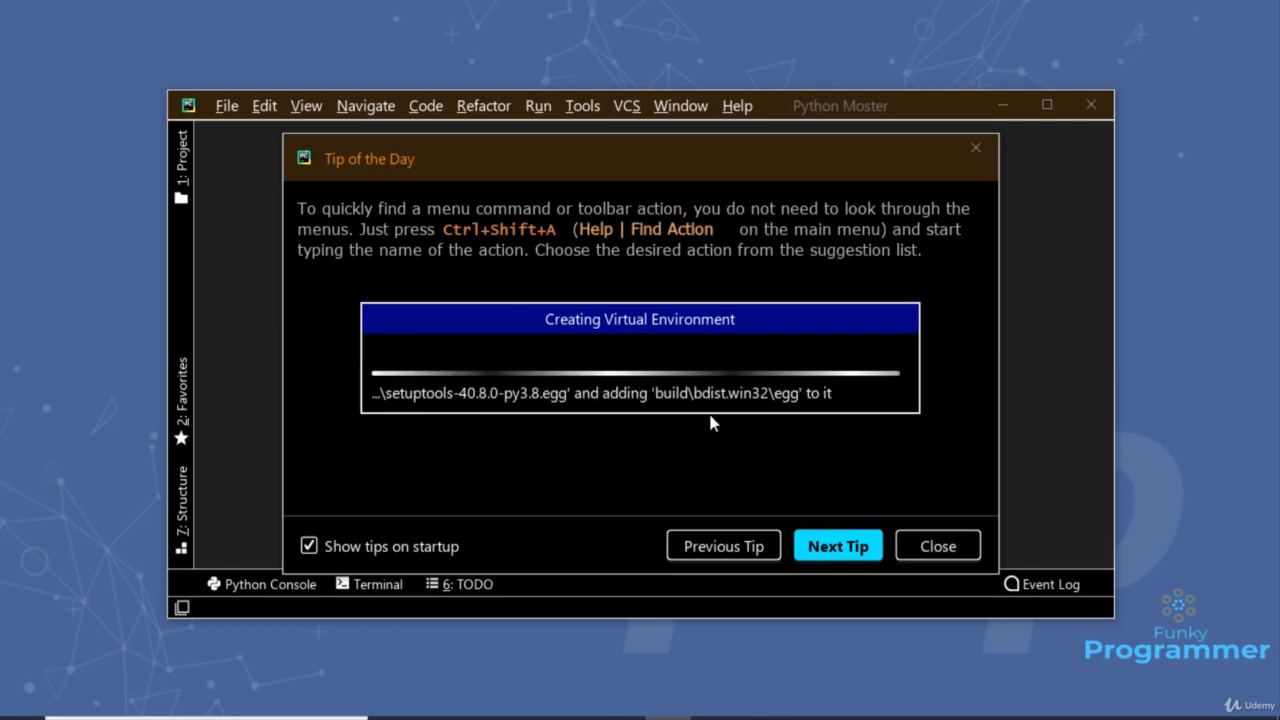
{"action": "left_click_drag", "start_coordinate": [468, 308], "coordinate": [498, 312]}
{"action": "mouse_move", "coordinate": [400, 305]}
{"action": "left_mouse_down"}
{"action": "mouse_move", "coordinate": [859, 496]}
{"action": "mouse_move", "coordinate": [533, 337]}
{"action": "left_mouse_up"}
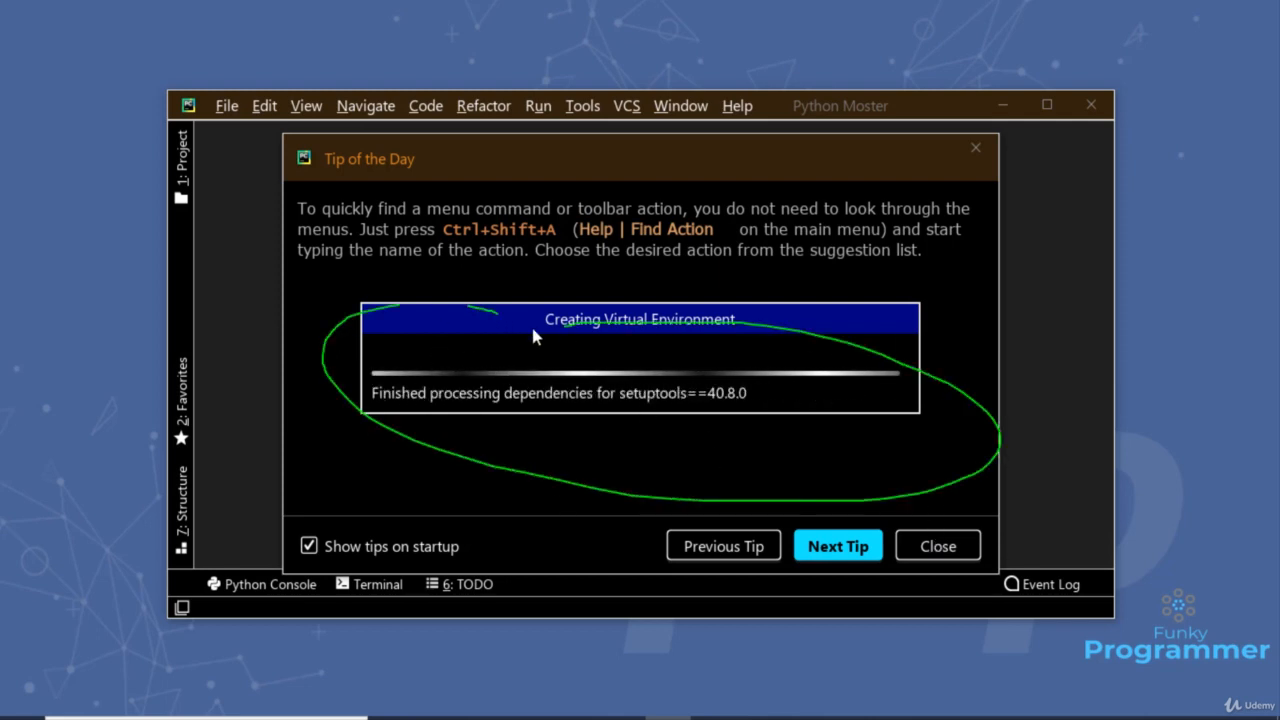
{"action": "key", "text": "Escape"}
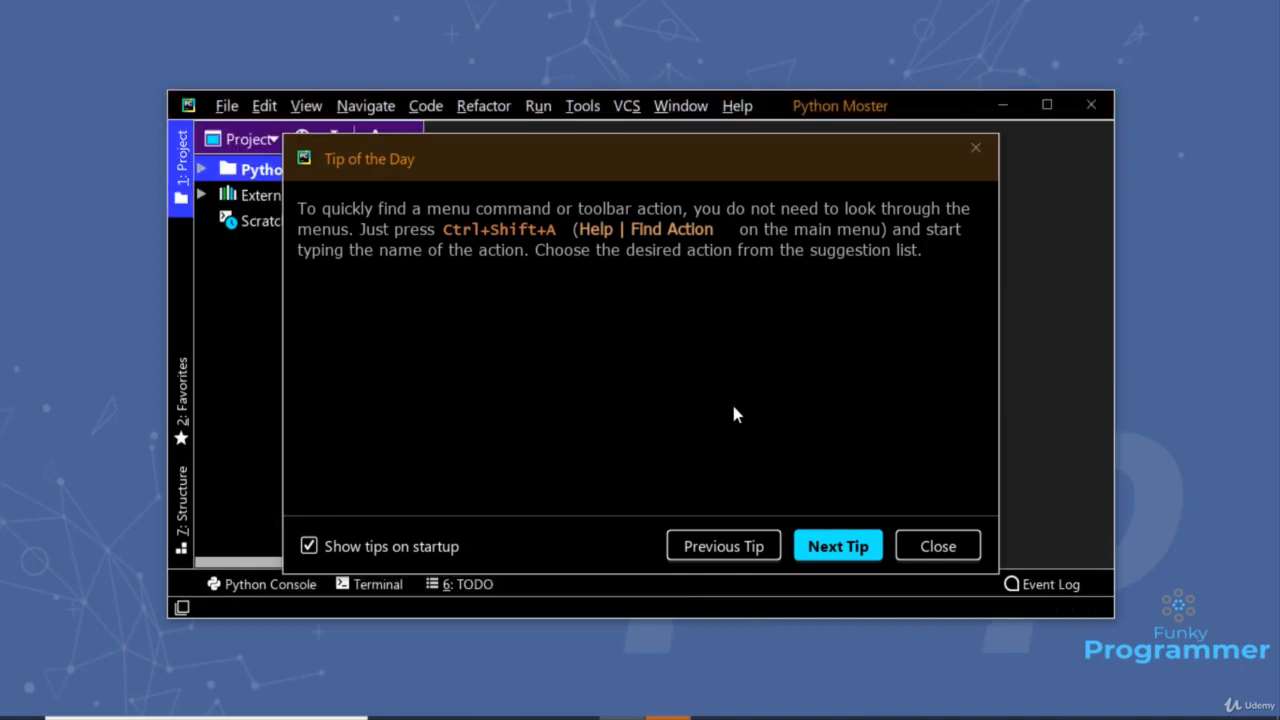
- Dismiss the Tip of the Day and maximize the project window
{"action": "left_click", "coordinate": [926, 552]}
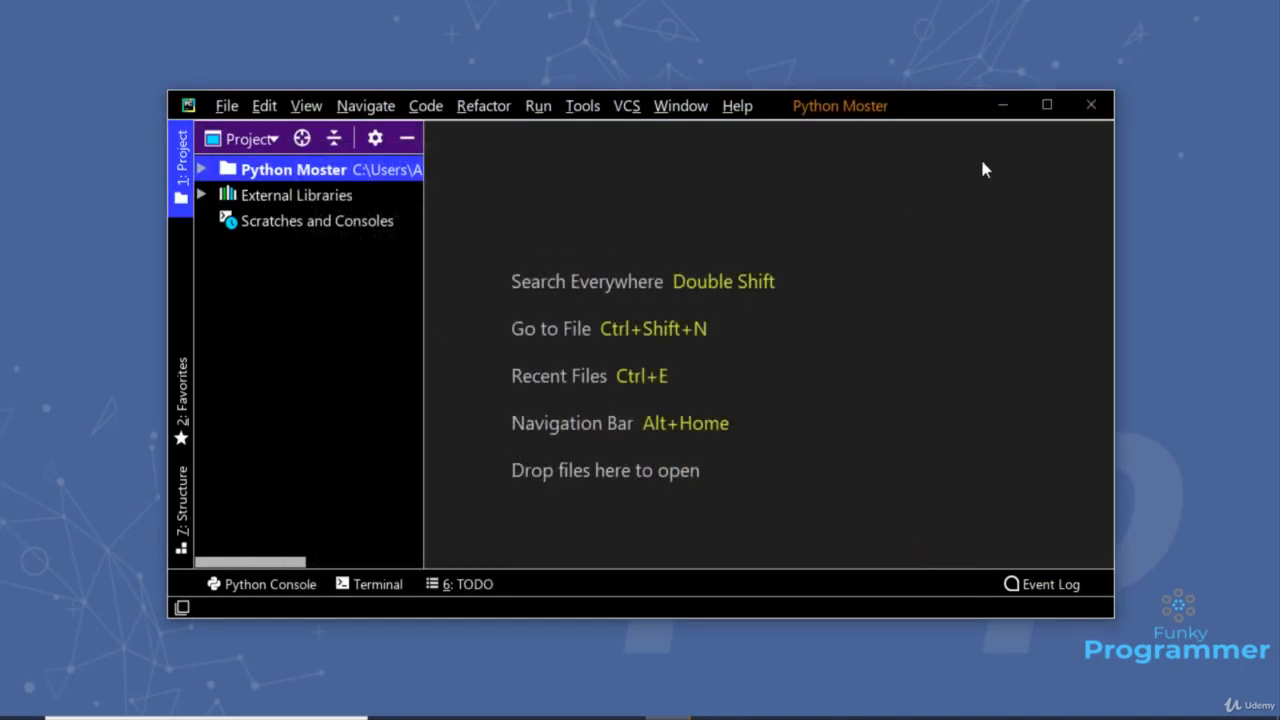
{"action": "left_click", "coordinate": [1047, 105]}
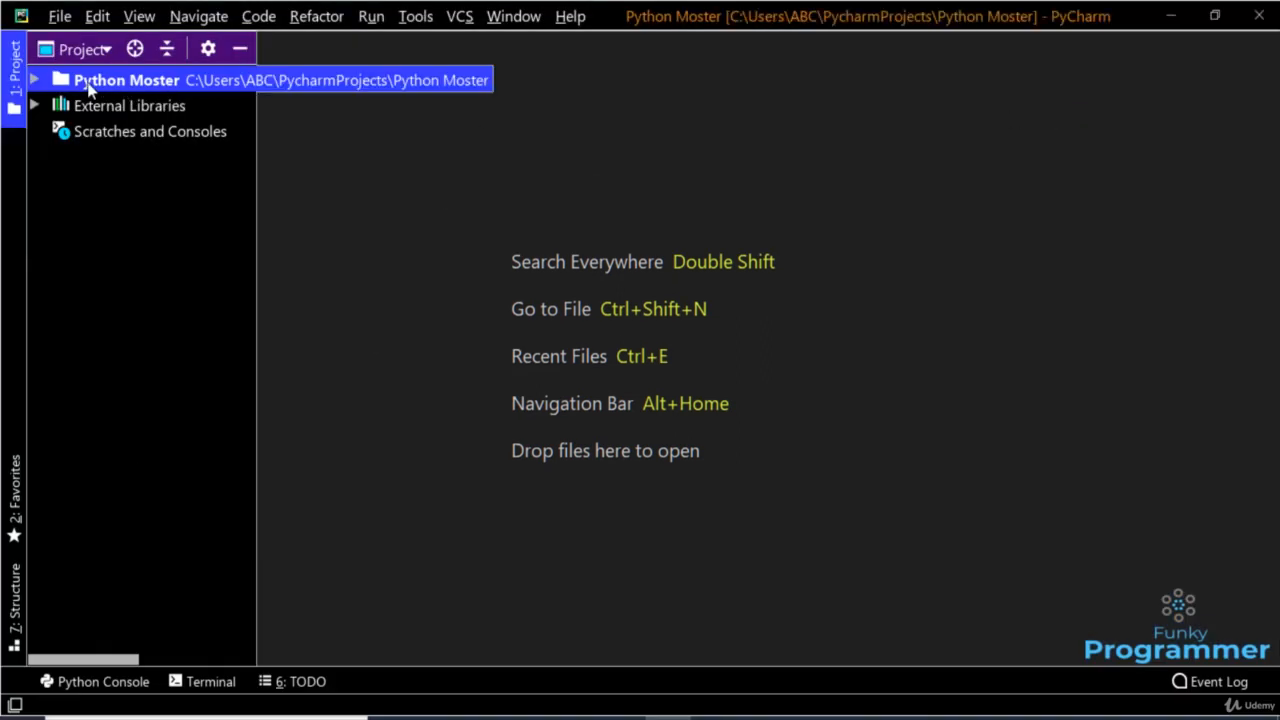
{"action": "right_click", "coordinate": [134, 86]}
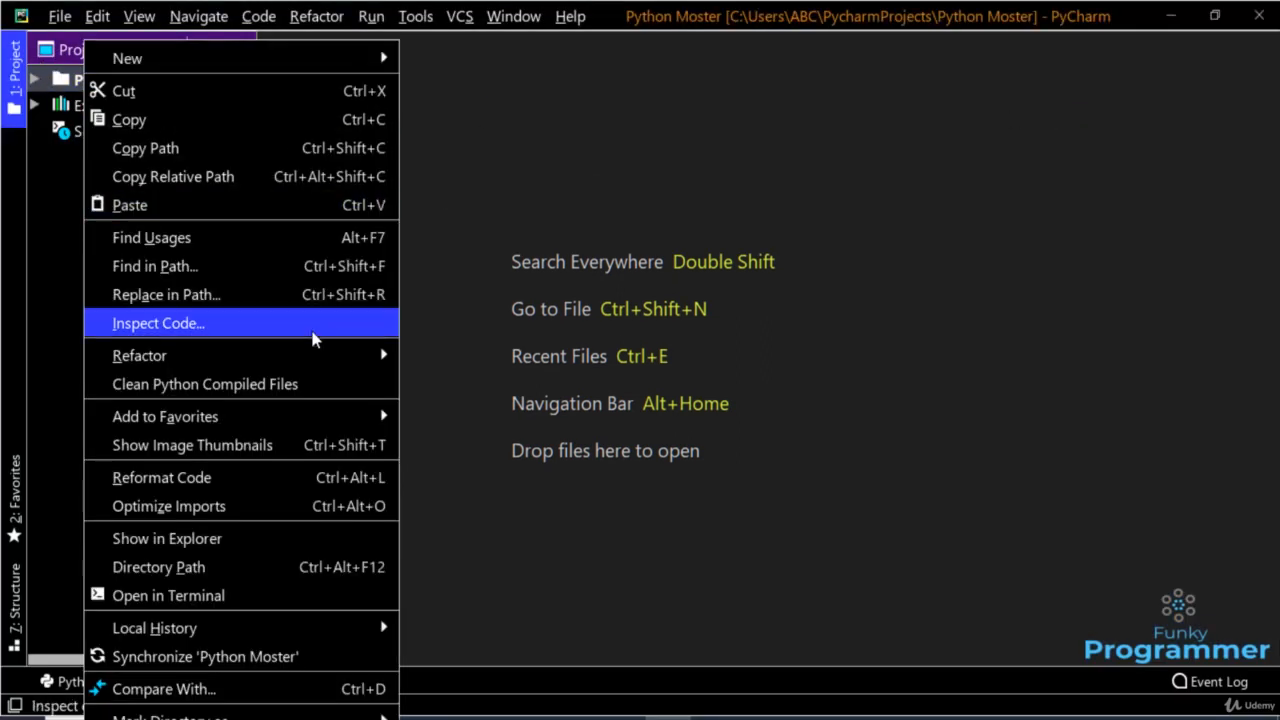
{"action": "mouse_move", "coordinate": [300, 355]}
{"action": "left_click", "coordinate": [598, 172]}
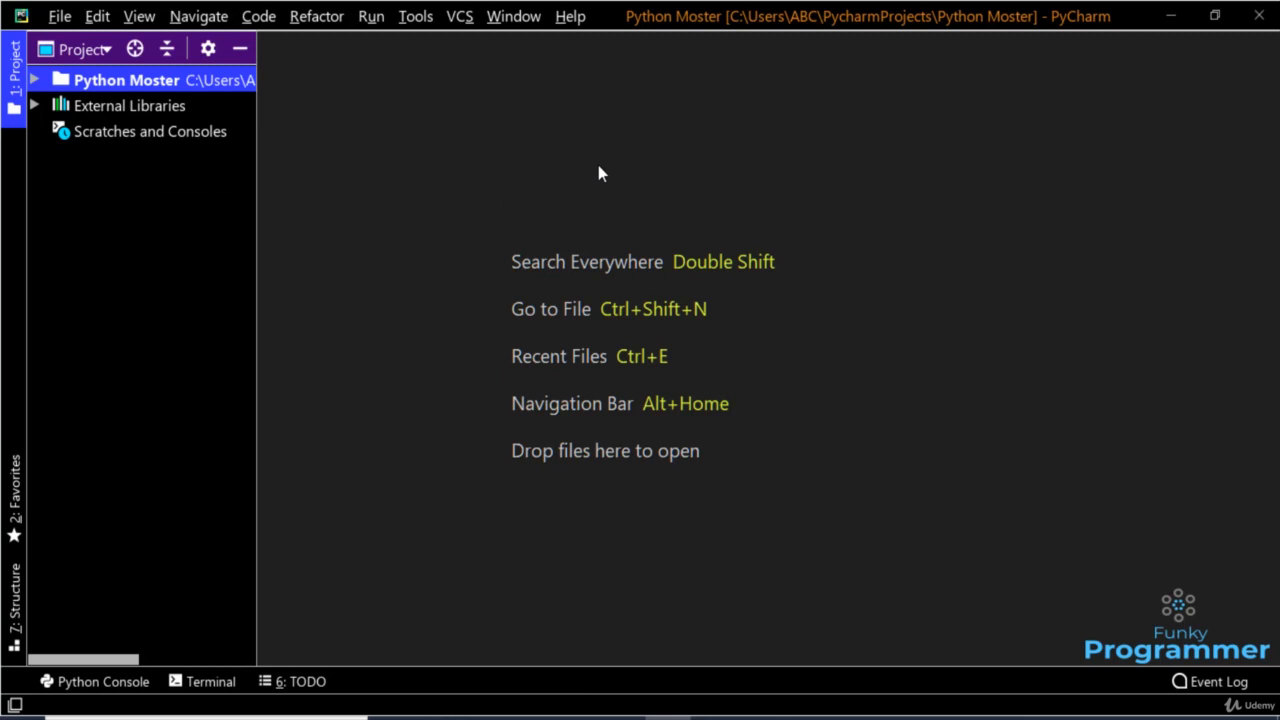
- Open the settings and examine the Project Interpreter page of the Python Moster project
{"action": "left_click", "coordinate": [60, 16]}
{"action": "left_click", "coordinate": [122, 284]}
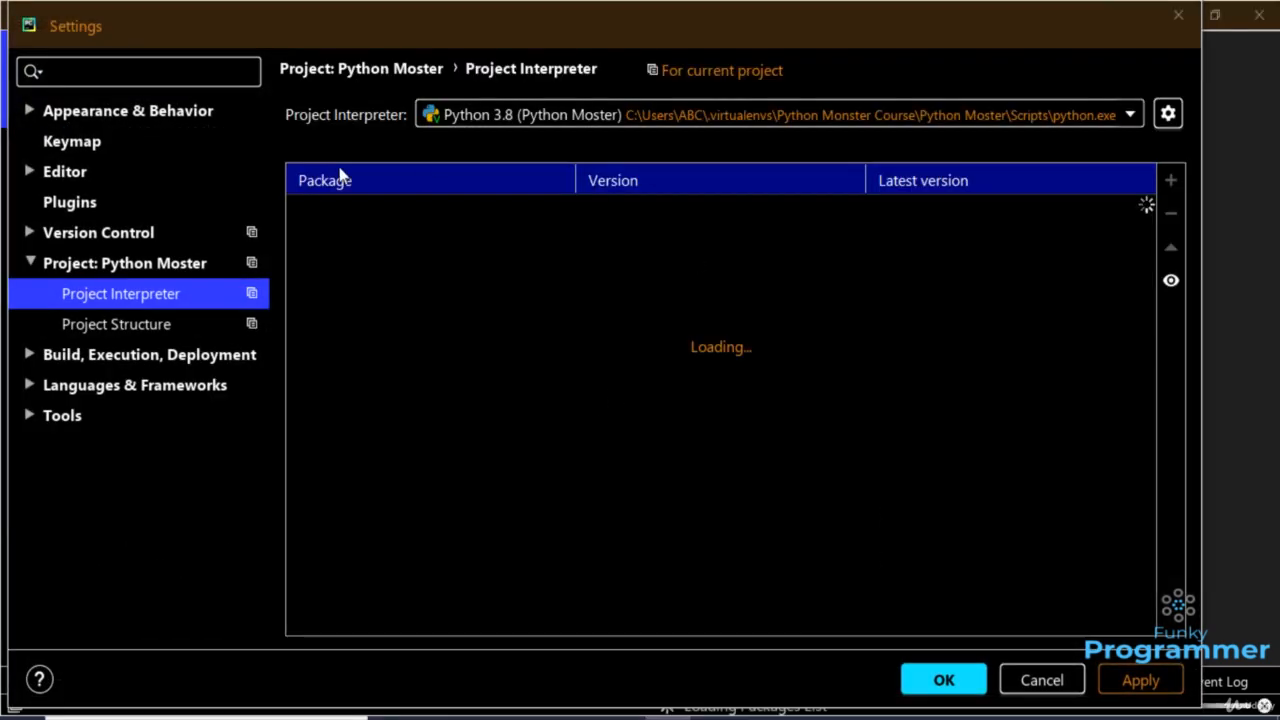
{"action": "mouse_move", "coordinate": [200, 28]}
{"action": "left_mouse_down"}
{"action": "mouse_move", "coordinate": [252, 37]}
{"action": "mouse_move", "coordinate": [237, 28]}
{"action": "left_mouse_up"}
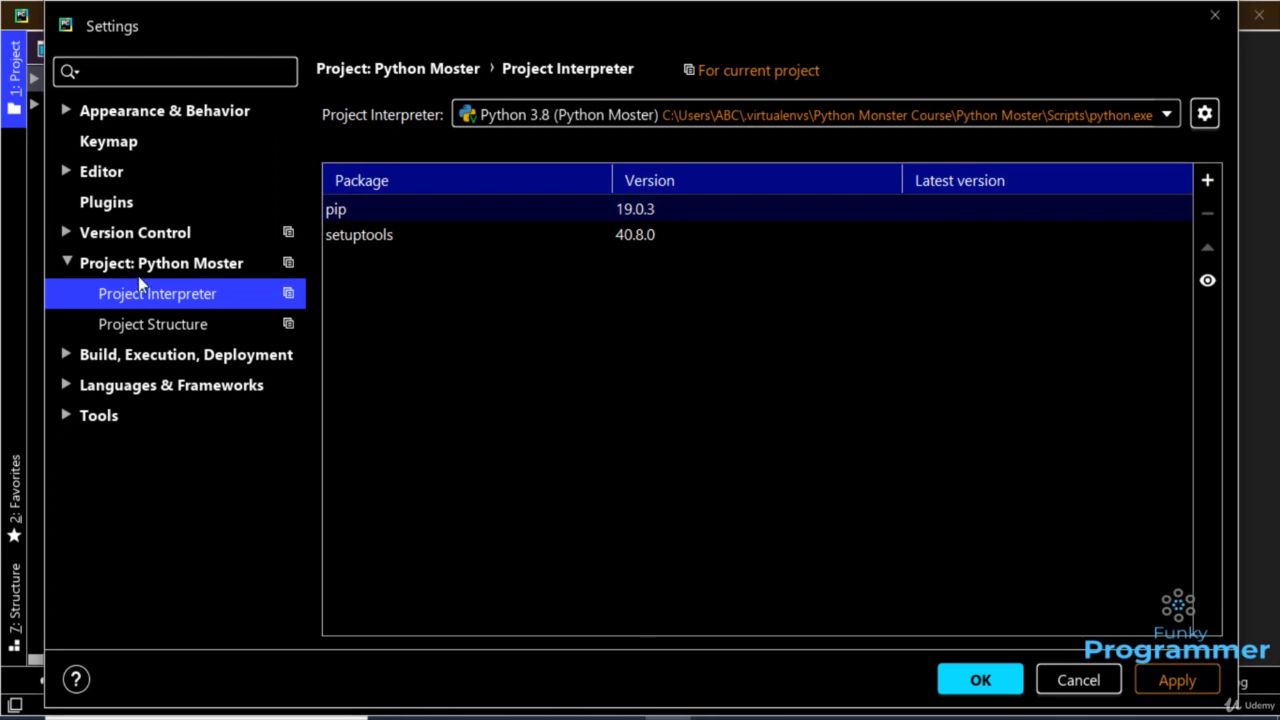
{"action": "mouse_move", "coordinate": [133, 276]}
{"action": "left_mouse_down"}
{"action": "mouse_move", "coordinate": [92, 280]}
{"action": "mouse_move", "coordinate": [145, 311]}
{"action": "mouse_move", "coordinate": [236, 282]}
{"action": "mouse_move", "coordinate": [119, 272]}
{"action": "left_mouse_up"}
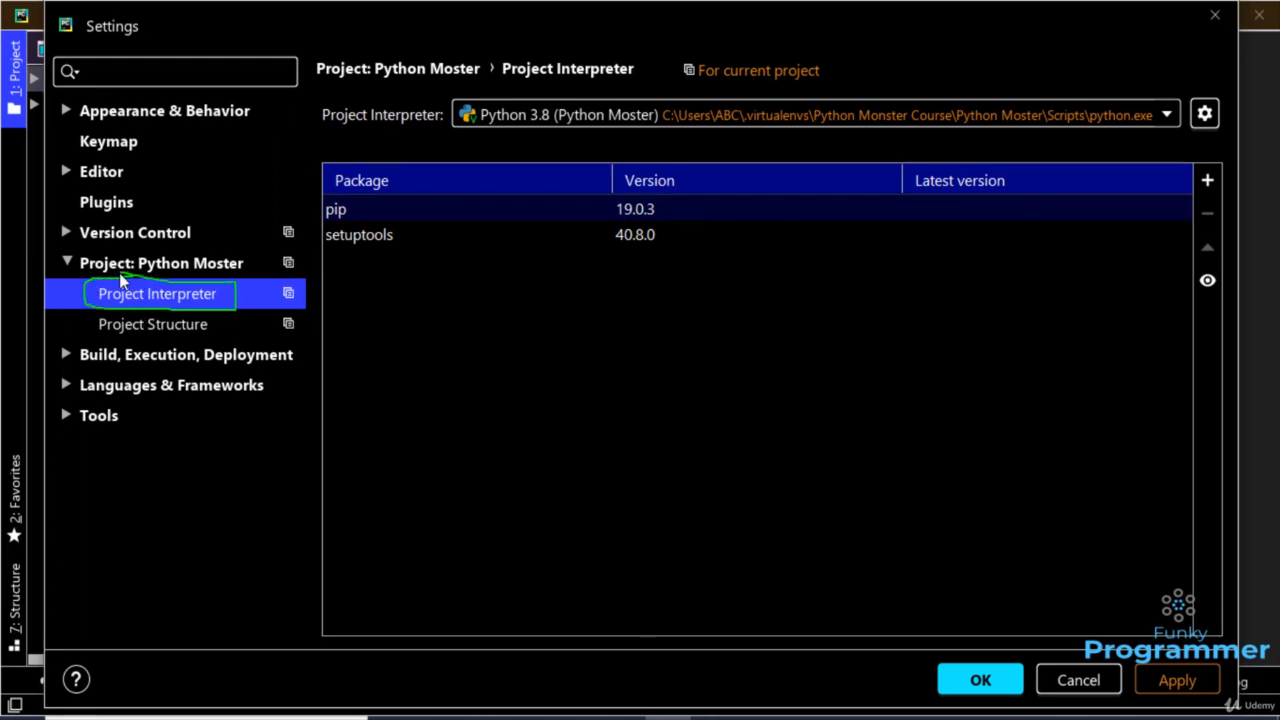
{"action": "key", "text": "Escape"}
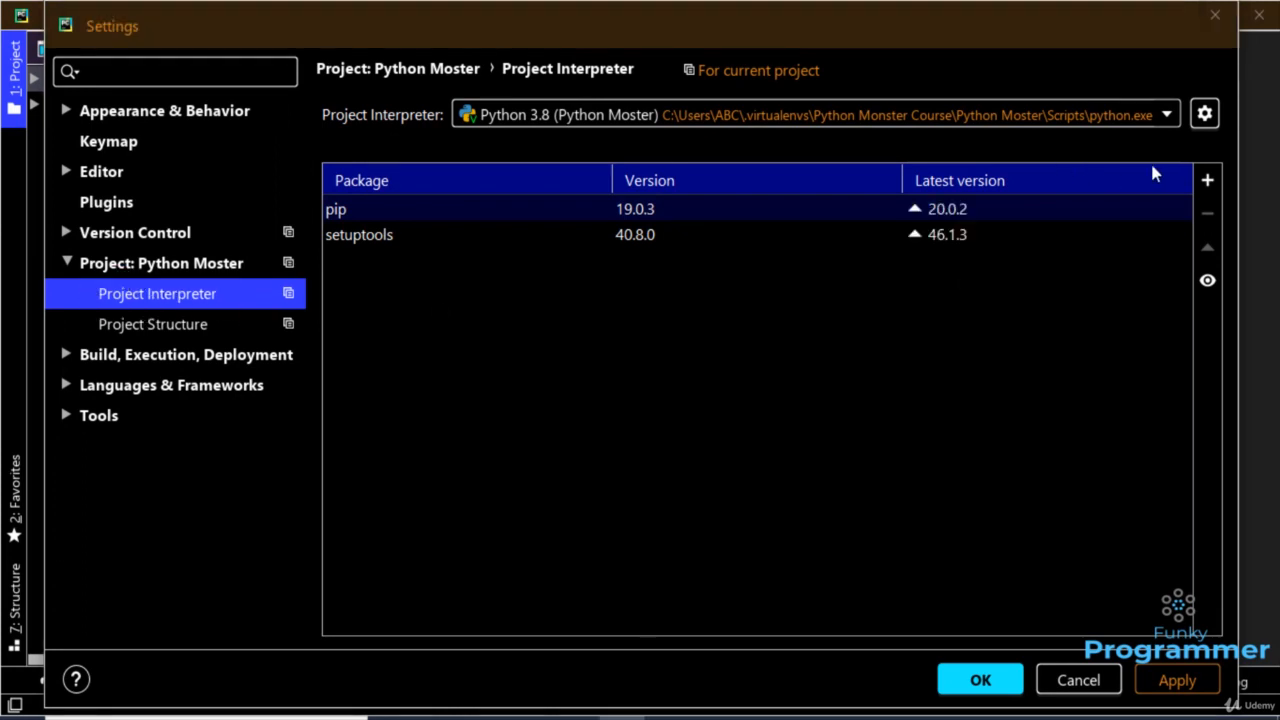
- View the packages available for installation into the project interpreter, then close the list without installing any
{"action": "left_click", "coordinate": [1210, 186]}
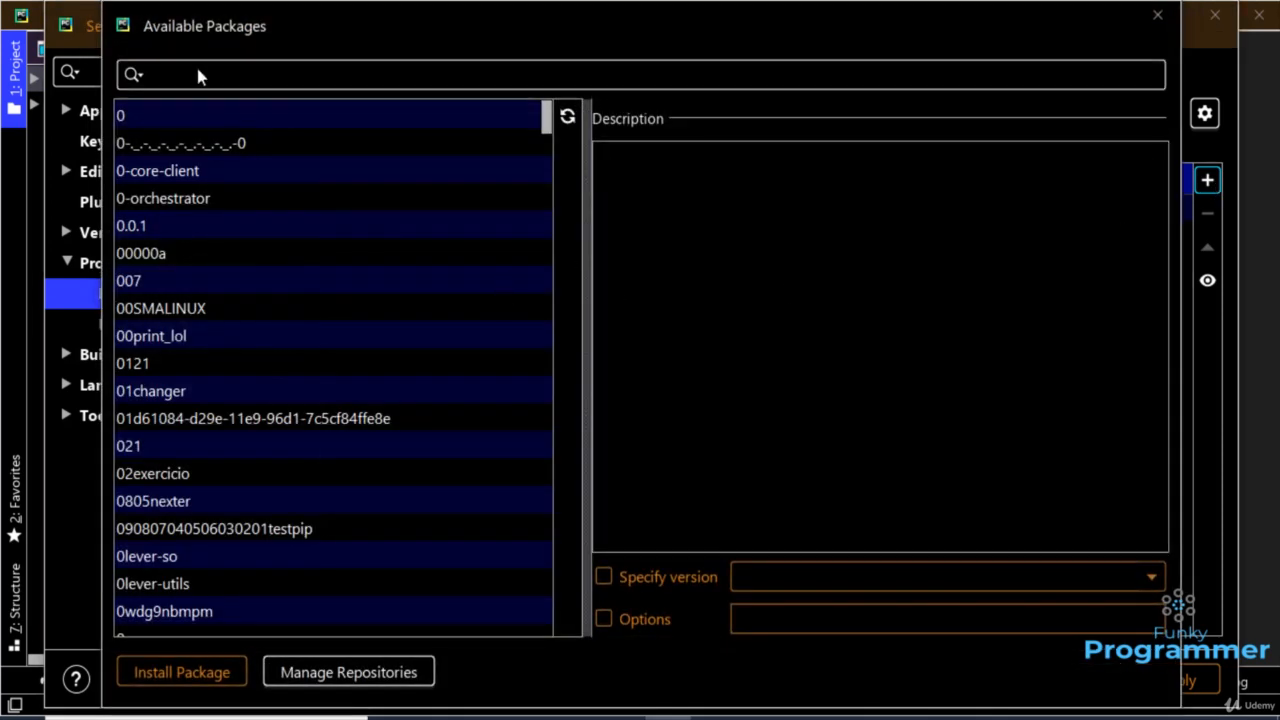
{"action": "mouse_move", "coordinate": [220, 16]}
{"action": "left_mouse_down"}
{"action": "mouse_move", "coordinate": [62, 340]}
{"action": "mouse_move", "coordinate": [398, 88]}
{"action": "left_mouse_up"}
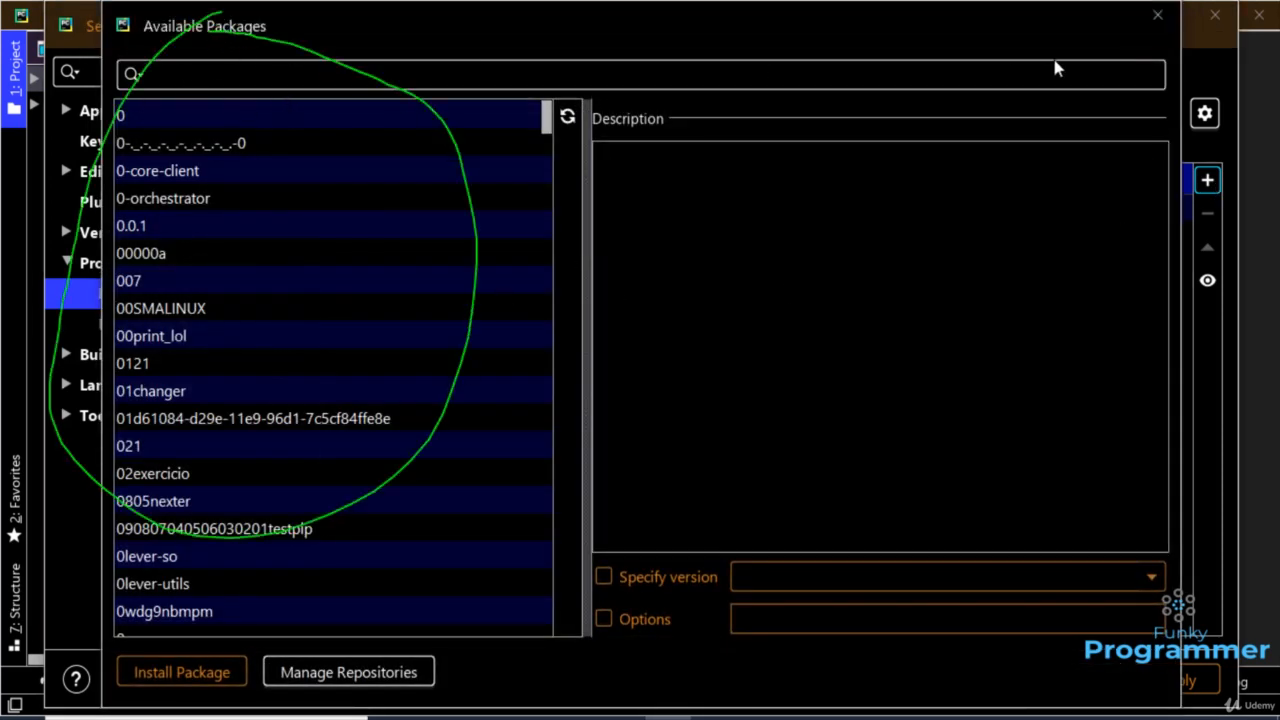
{"action": "key", "text": "Escape"}
{"action": "left_click_drag", "start_coordinate": [165, 10], "coordinate": [315, 46]}
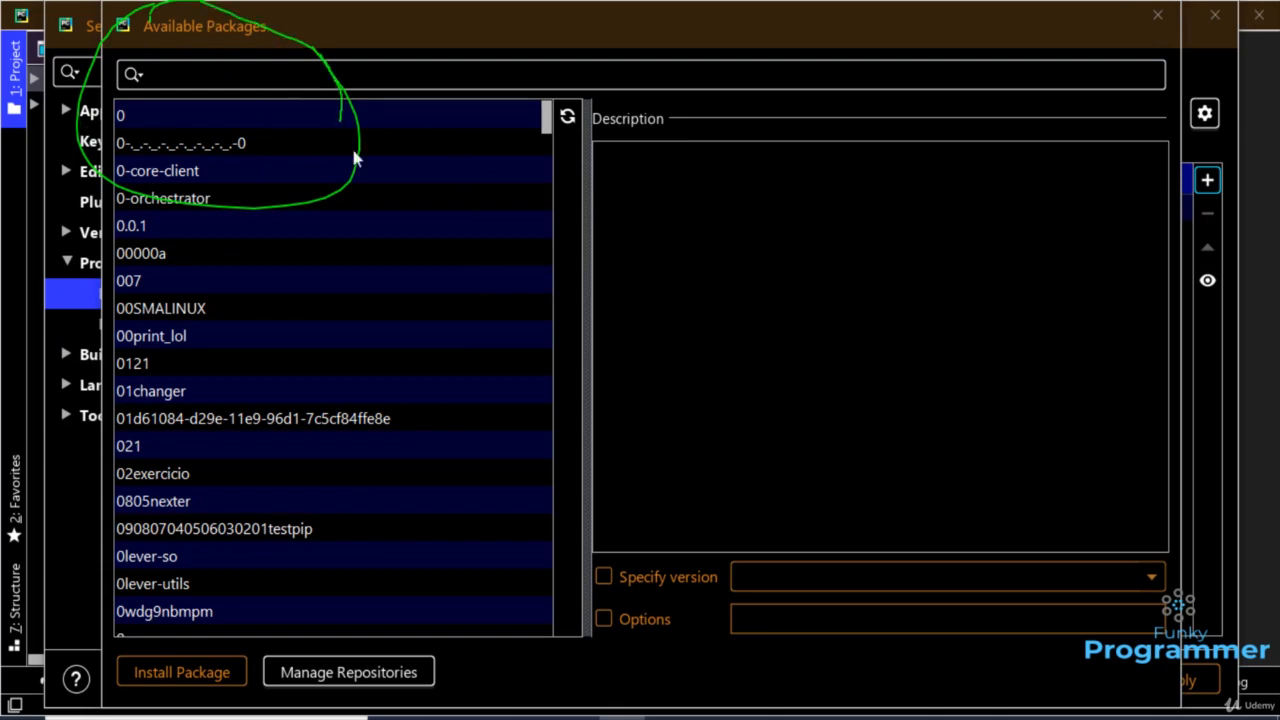
{"action": "key", "text": "Escape"}
{"action": "left_click", "coordinate": [1157, 15]}
- Examine the base interpreters offered when adding a Python interpreter, pick Python 3.8, cancel the addition and close the settings
{"action": "left_click", "coordinate": [1207, 114]}
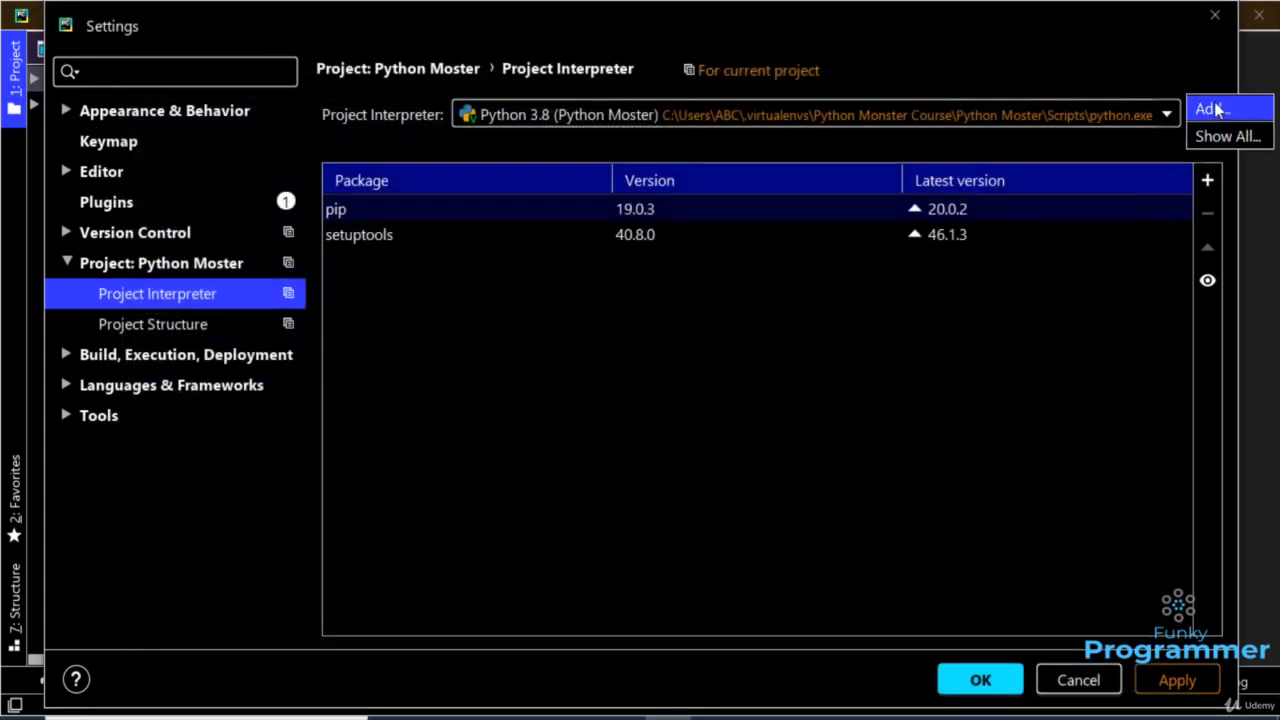
{"action": "left_click", "coordinate": [1180, 72]}
{"action": "left_click_drag", "start_coordinate": [1203, 84], "coordinate": [1210, 82]}
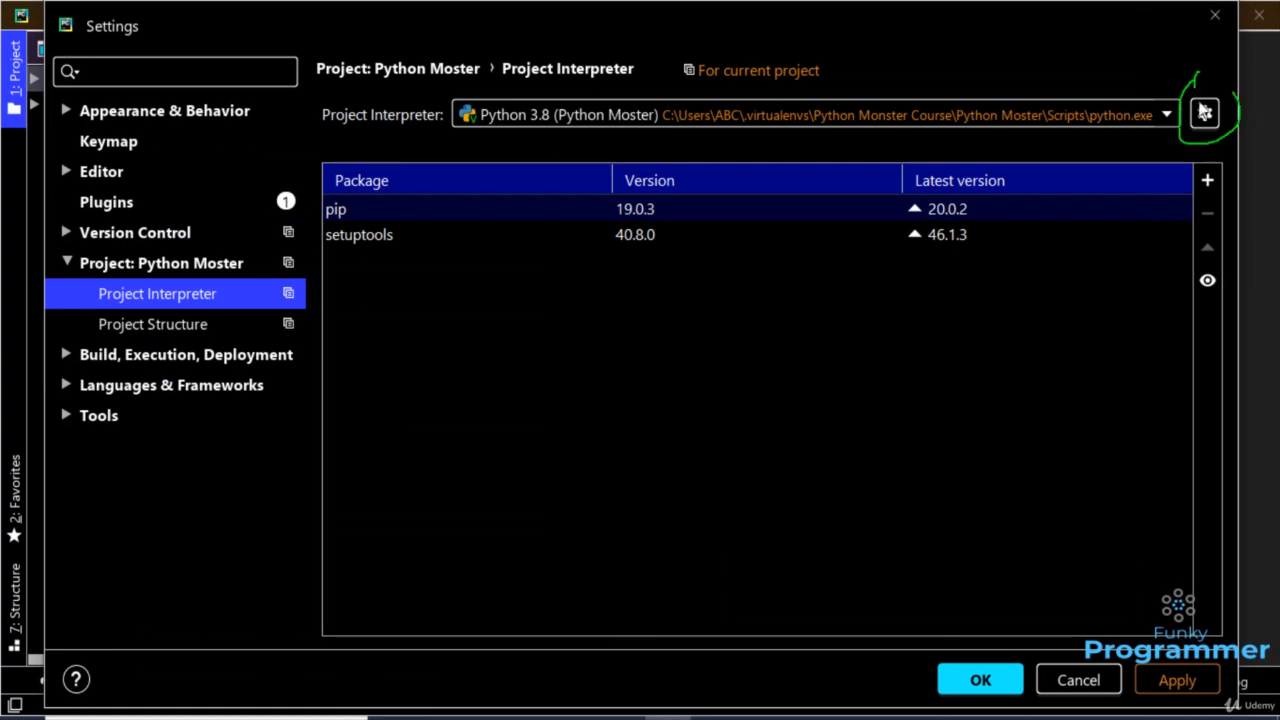
{"action": "key", "text": "Escape"}
{"action": "left_click", "coordinate": [1207, 118]}
{"action": "left_click", "coordinate": [1209, 118]}
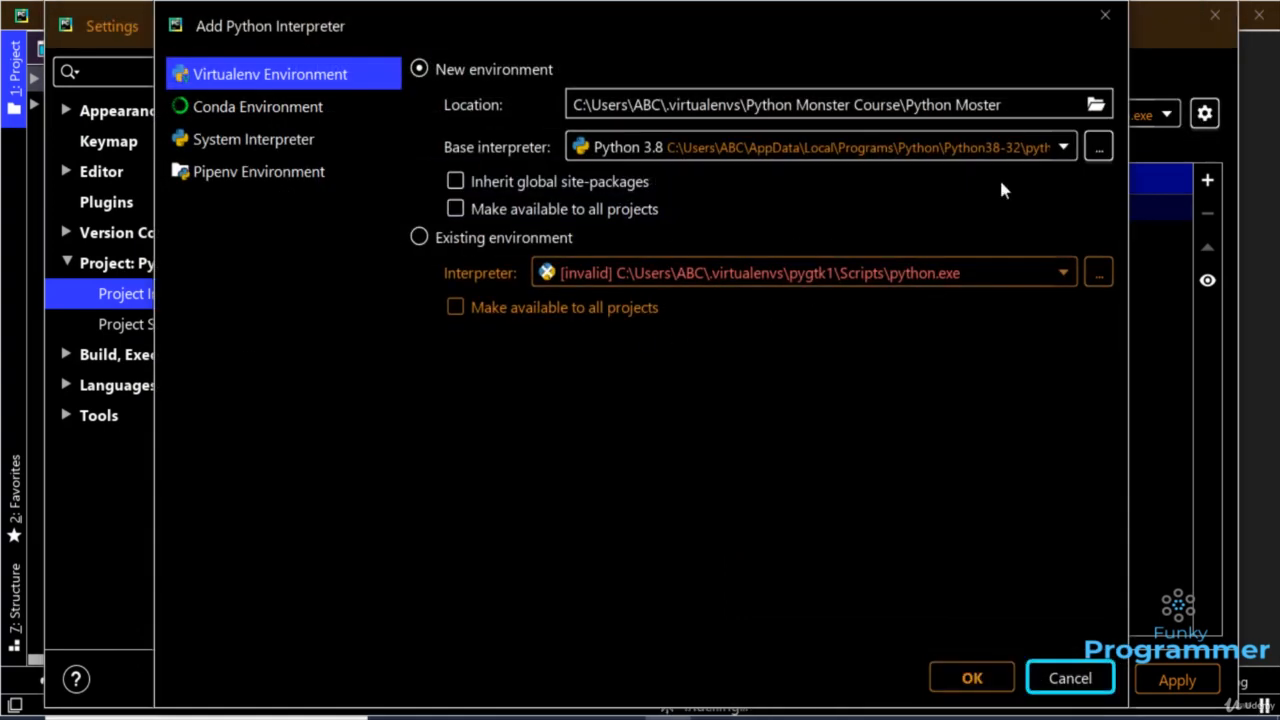
{"action": "left_click", "coordinate": [1066, 148]}
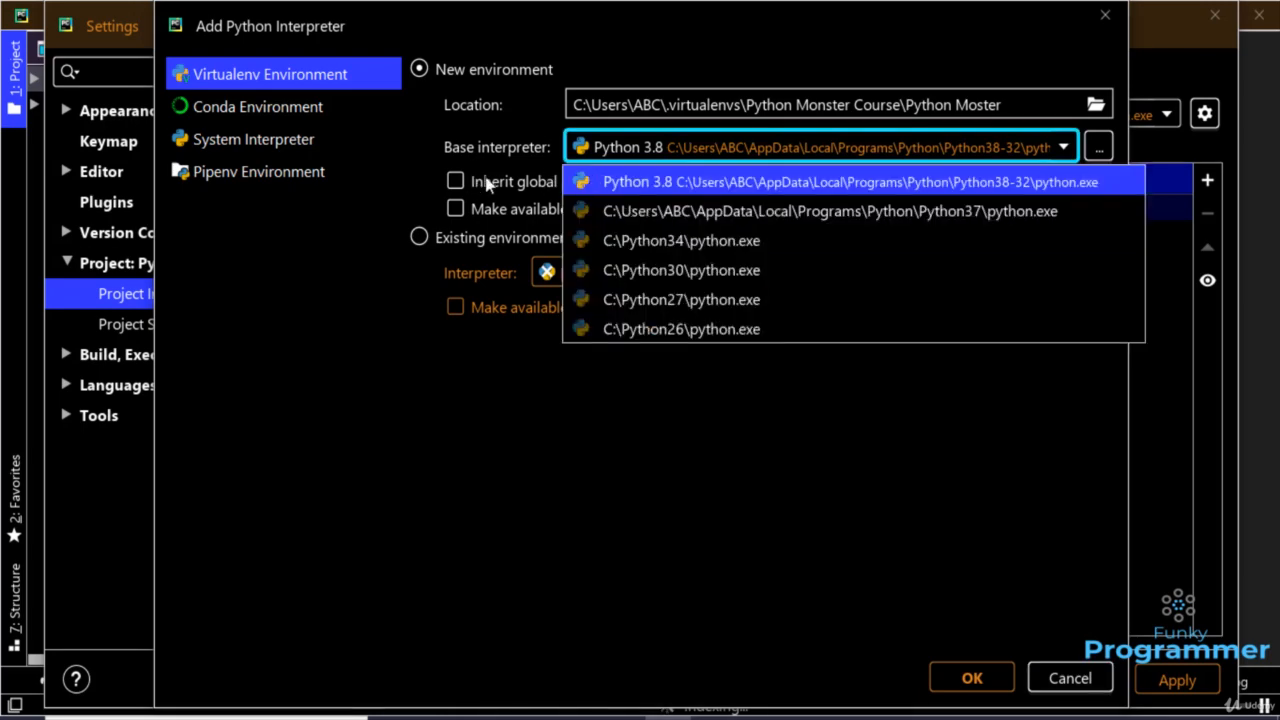
{"action": "left_click_drag", "start_coordinate": [418, 174], "coordinate": [558, 172]}
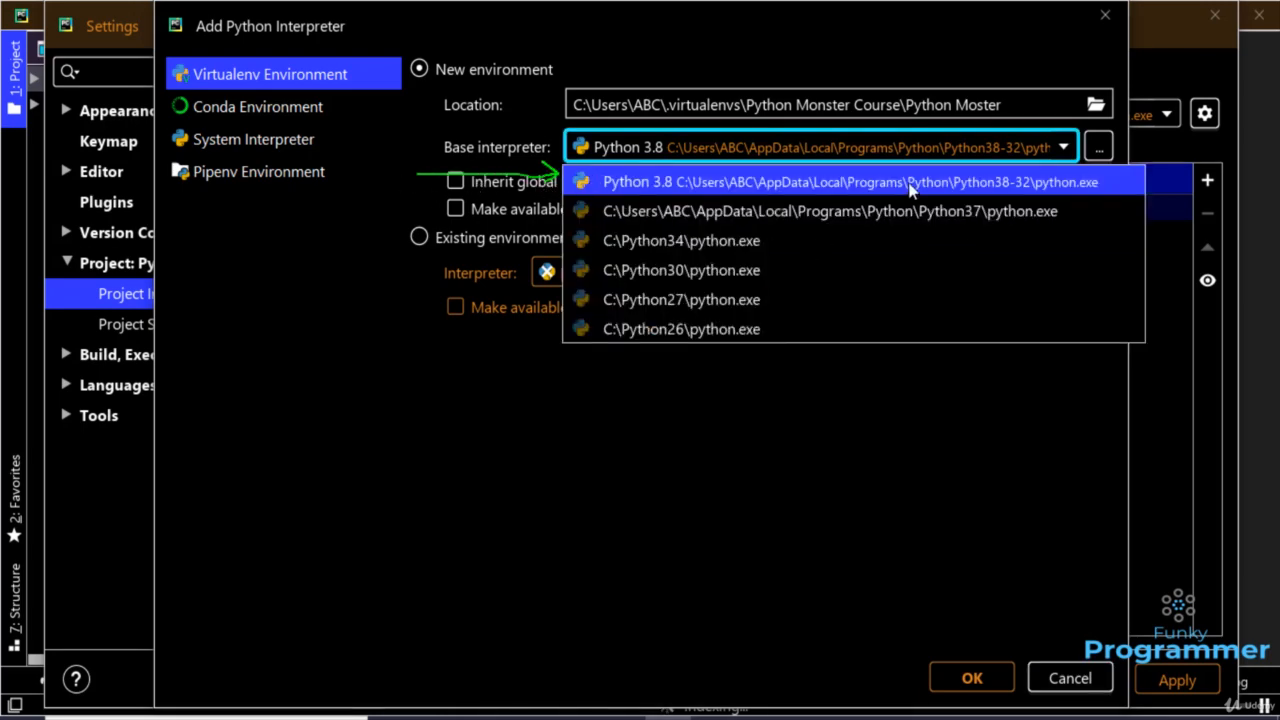
{"action": "left_click", "coordinate": [912, 184]}
{"action": "left_click", "coordinate": [1093, 680]}
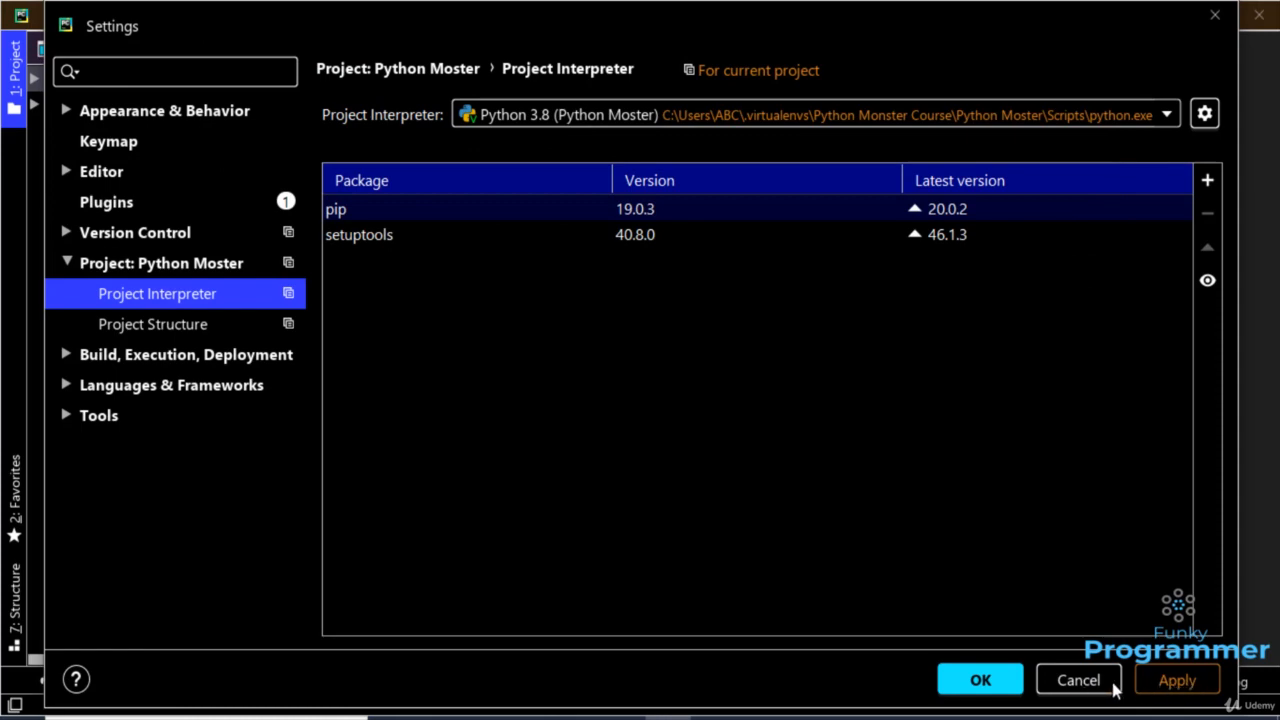
{"action": "left_click", "coordinate": [1005, 679]}
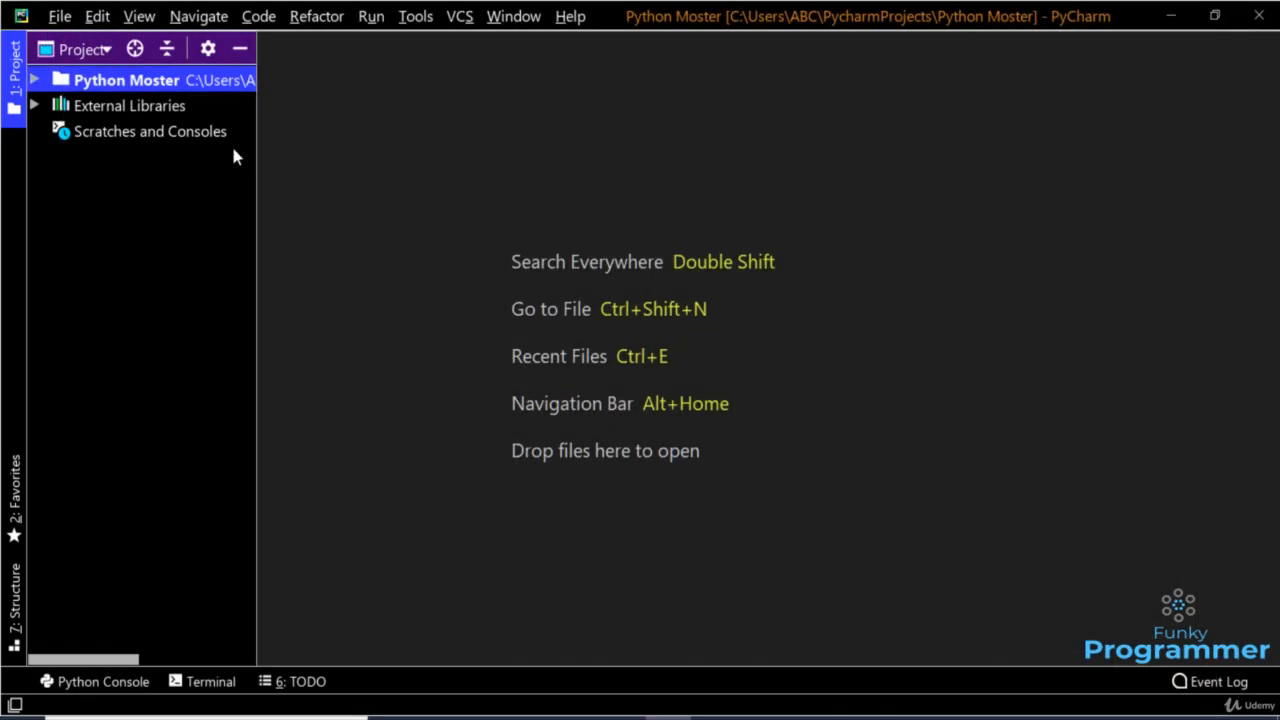
- Create a new Python file named "hello world" in the Python Moster project
{"action": "right_click", "coordinate": [80, 81]}
{"action": "mouse_move", "coordinate": [298, 68]}
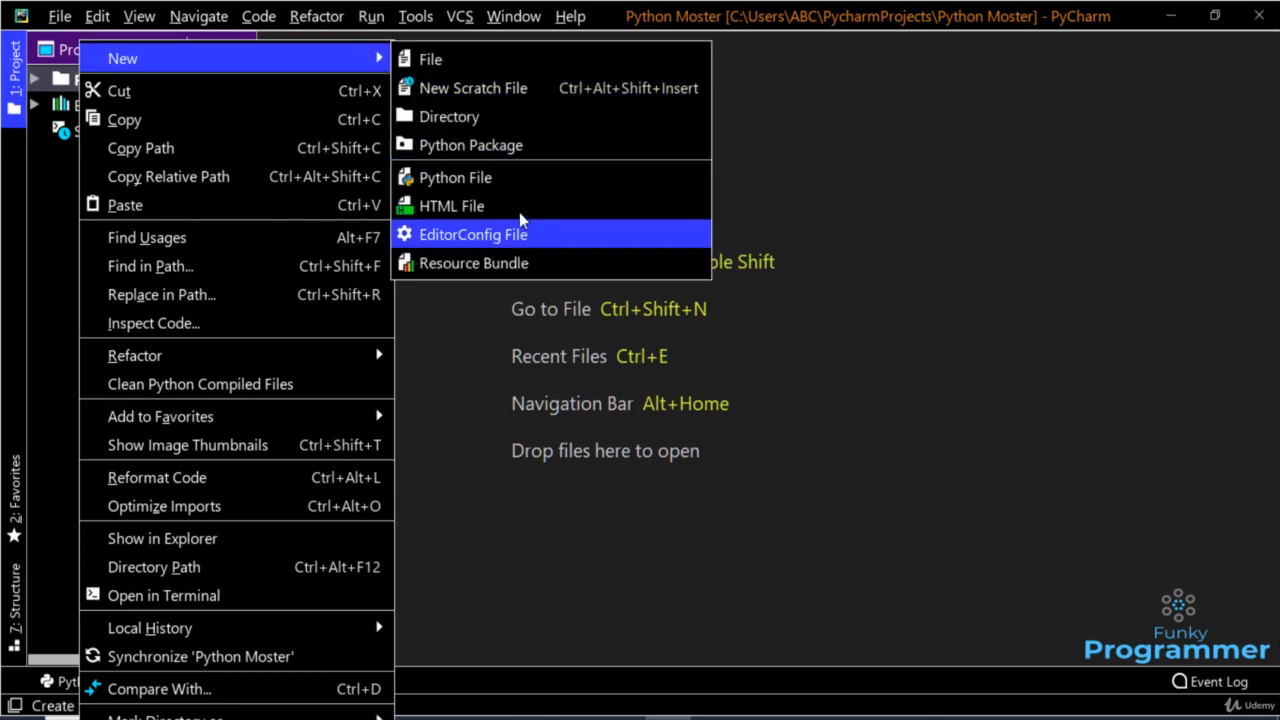
{"action": "left_click", "coordinate": [478, 187]}
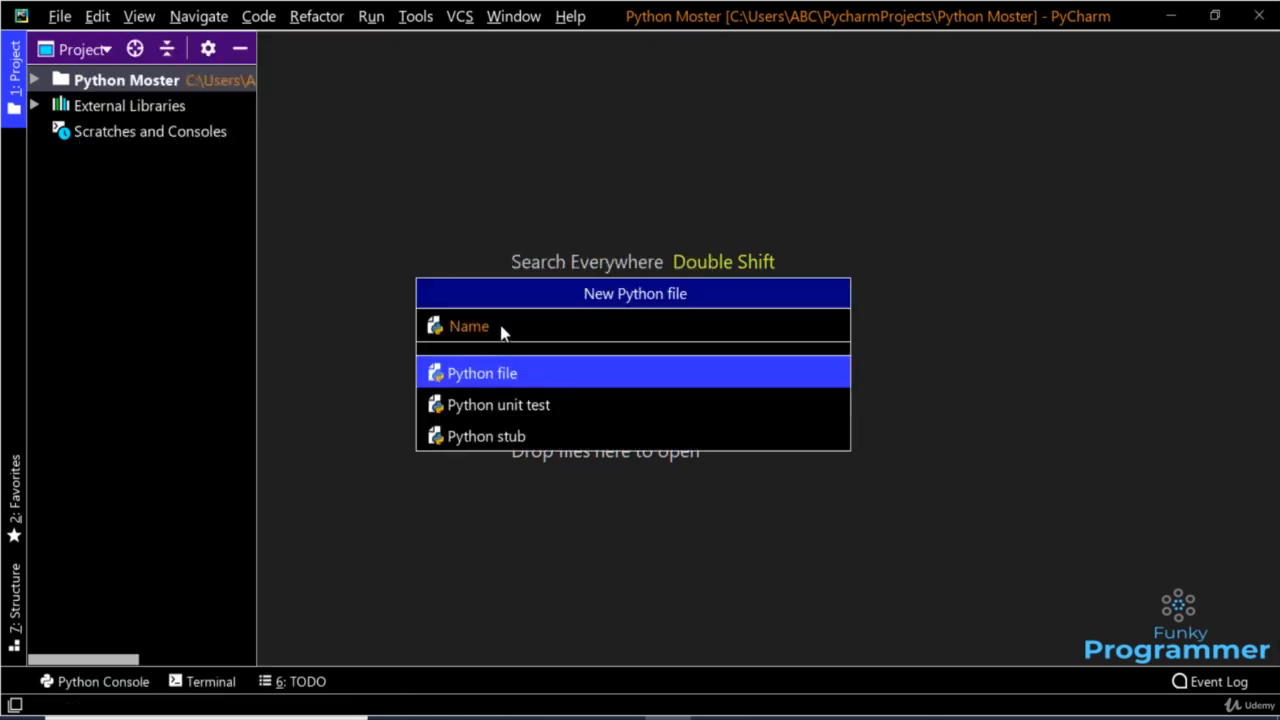
{"action": "type", "text": "hello world"}
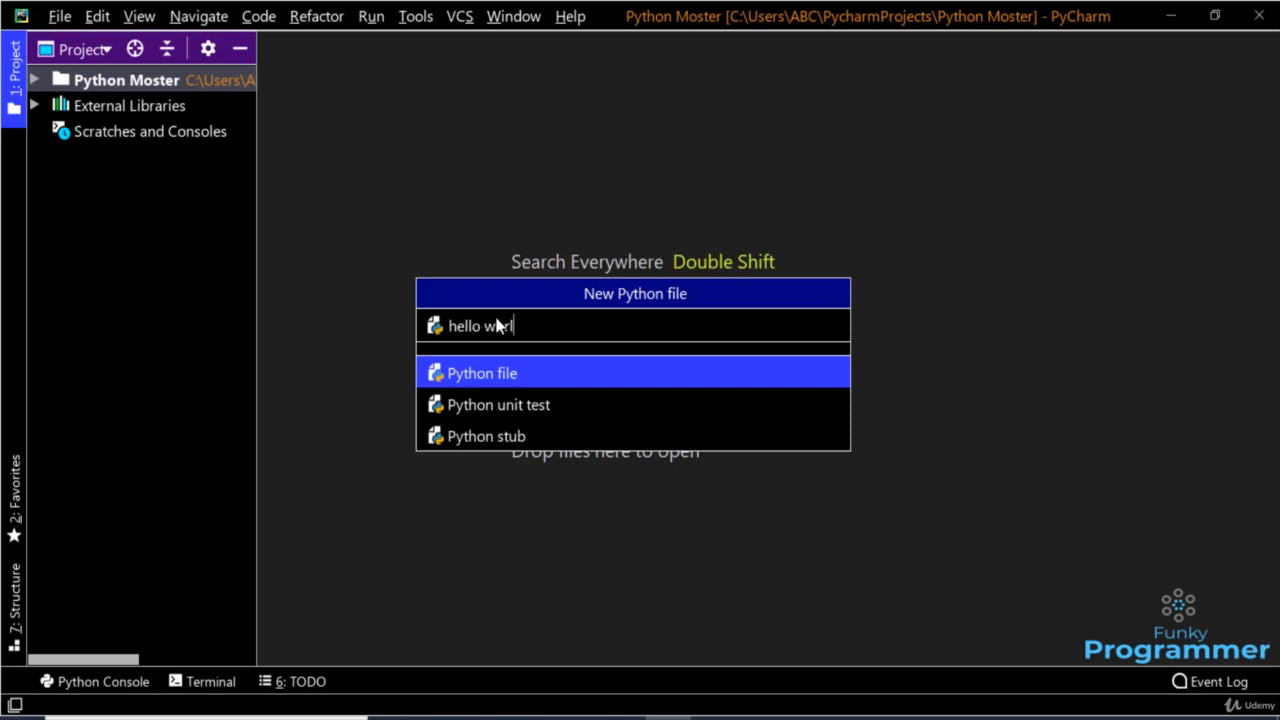
{"action": "key", "text": "Return"}
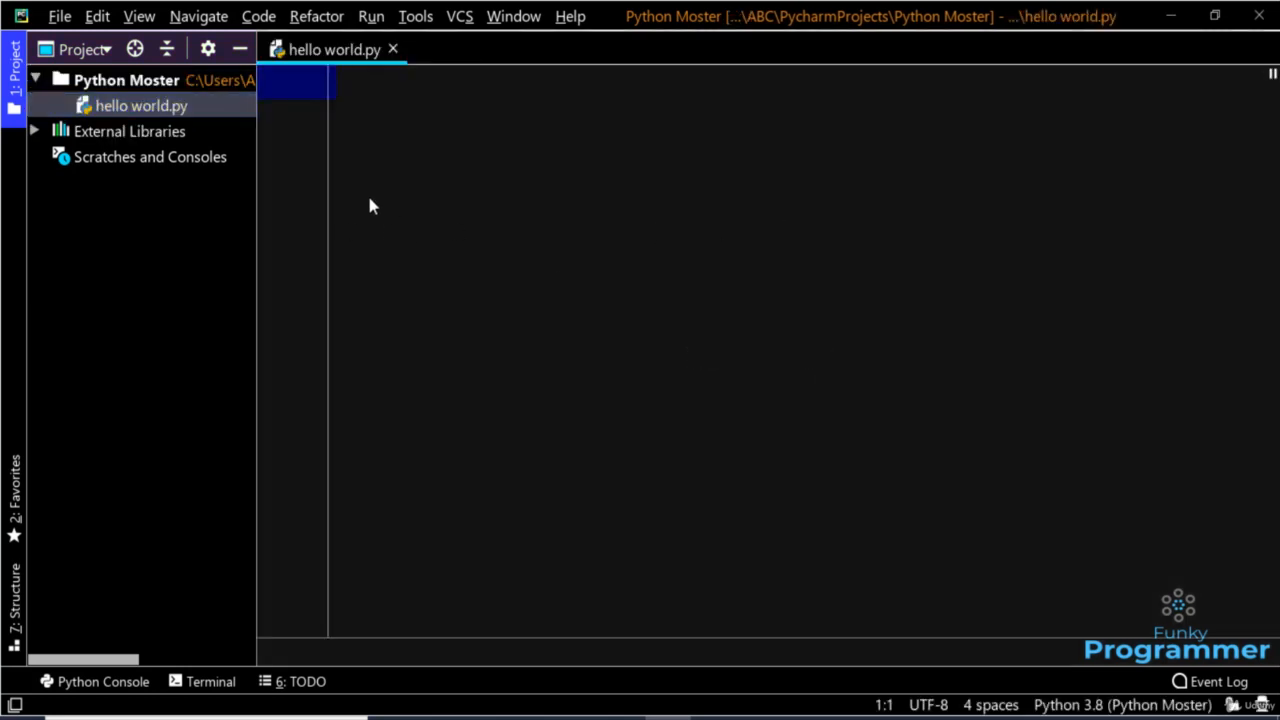
{"action": "left_click_drag", "start_coordinate": [311, 86], "coordinate": [306, 26]}
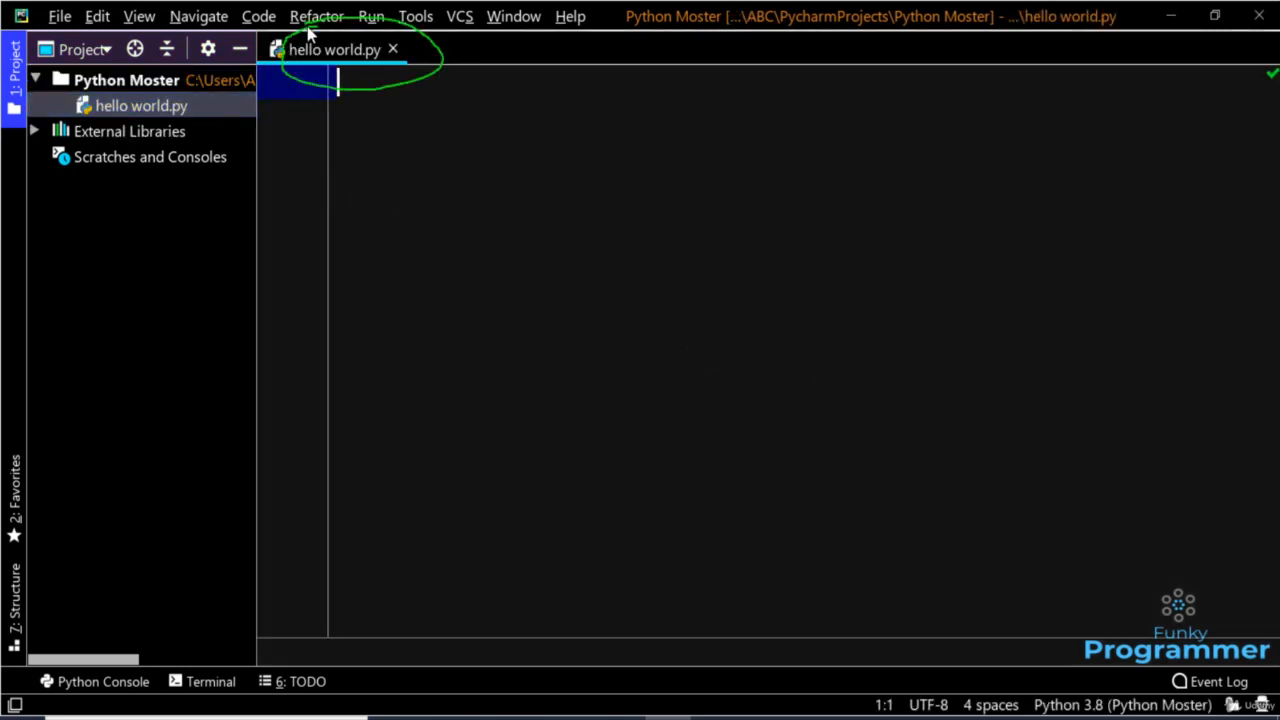
{"action": "key", "text": "Escape"}
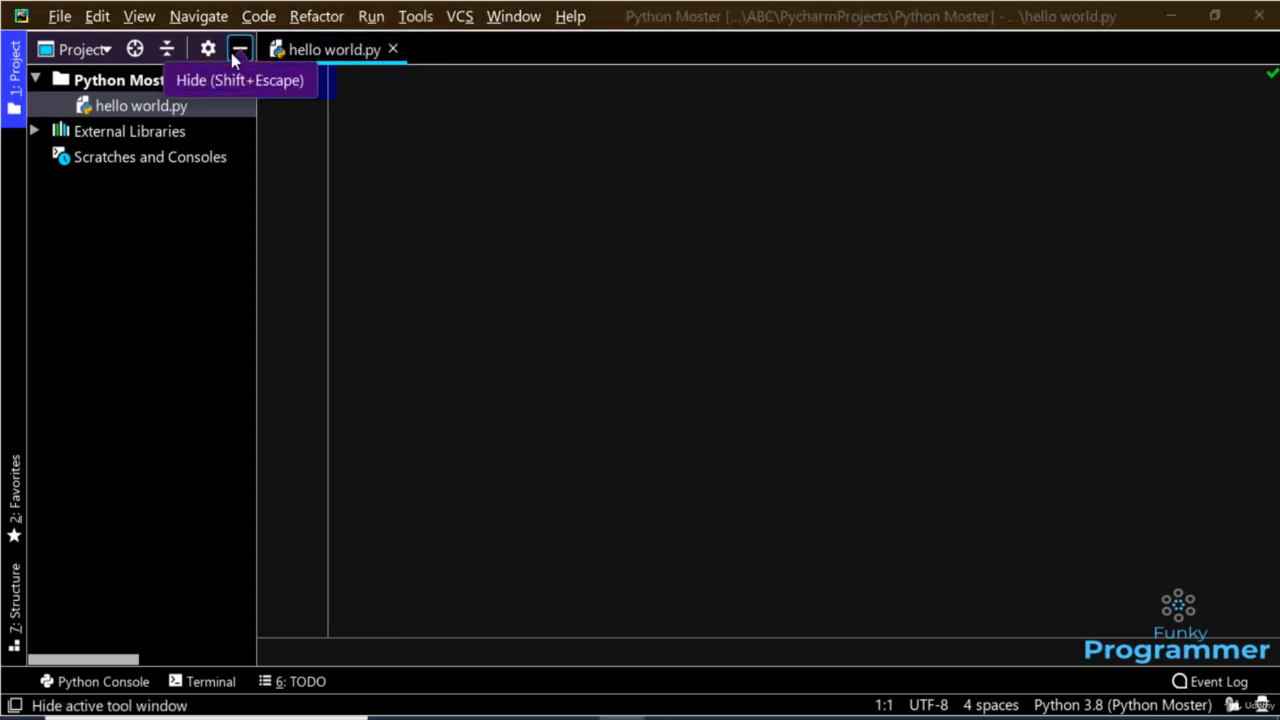
- Switch the editor to a full-screen view without menus or tool windows and enter "hello" on line 1
{"action": "left_click", "coordinate": [97, 22]}
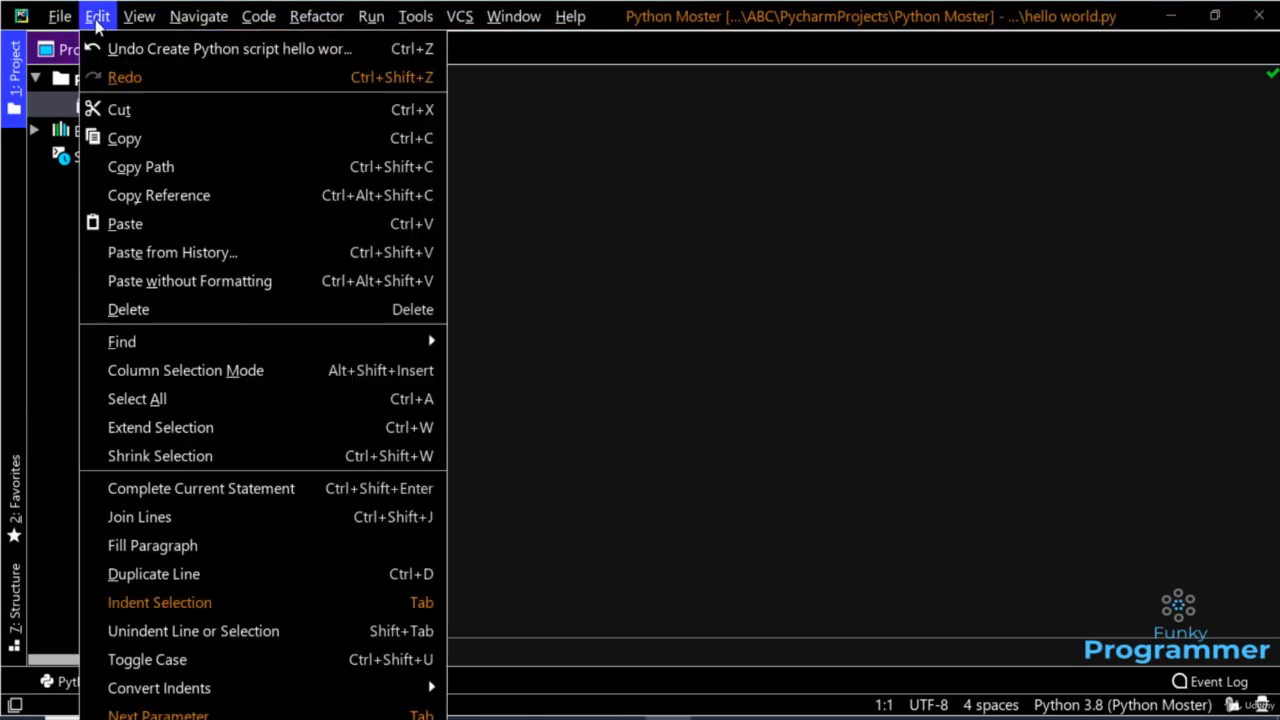
{"action": "mouse_move", "coordinate": [129, 18]}
{"action": "mouse_move", "coordinate": [184, 77]}
{"action": "left_click", "coordinate": [450, 78]}
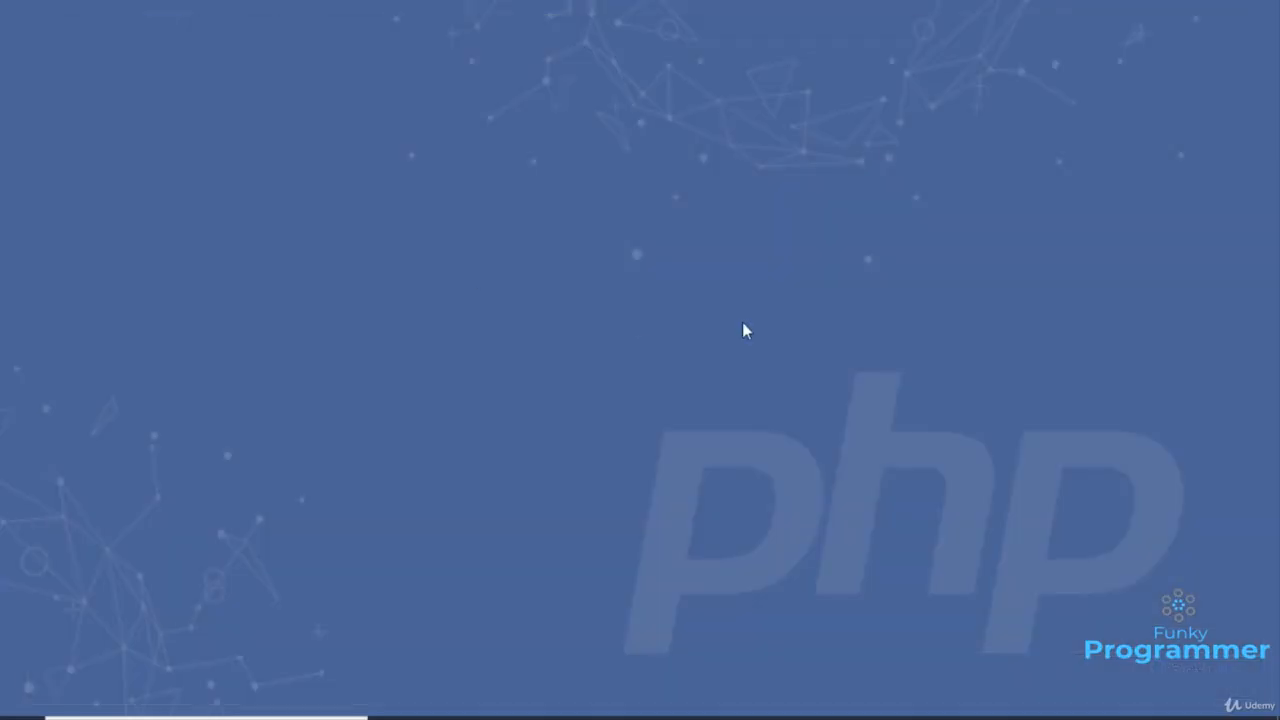
{"action": "type", "text": "hello"}
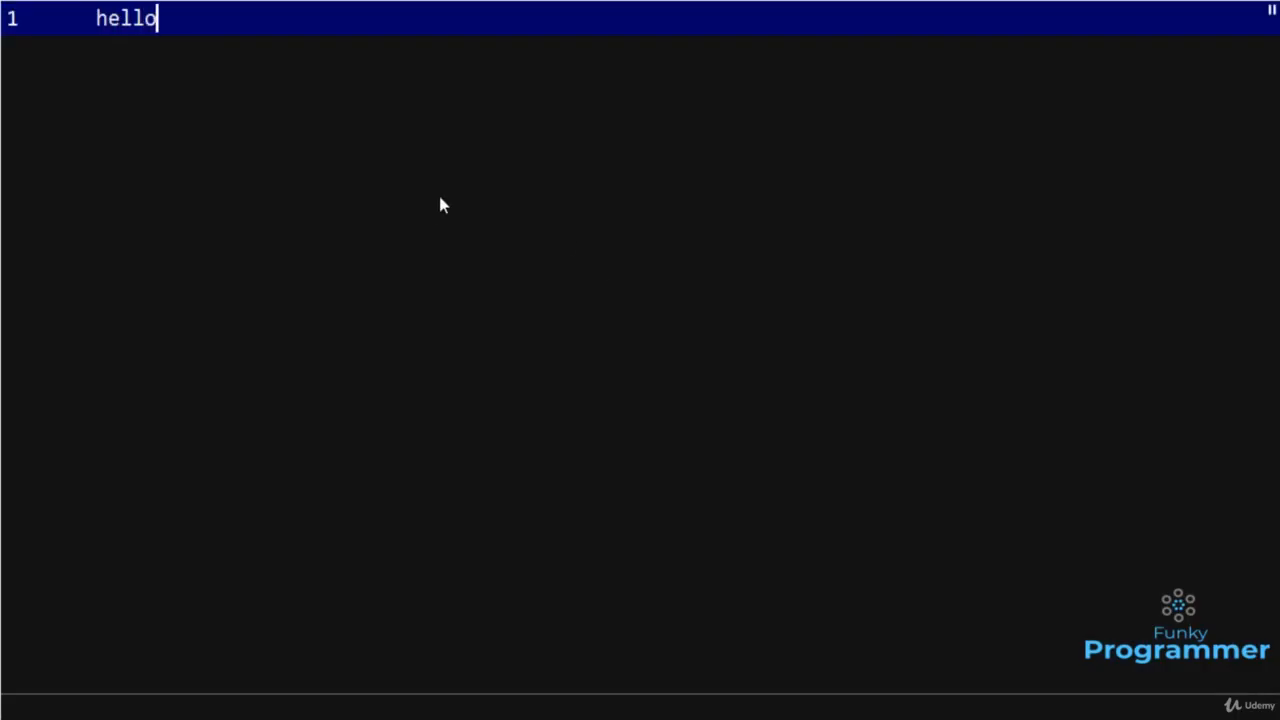
- Replace the text on line 1 with print("hello world") and run the hello world file
{"action": "key", "text": "ctrl+a"}
{"action": "type", "text": "h"}
{"action": "key", "text": "BackSpace"}
{"action": "type", "text": "pr"}
{"action": "key", "text": "Return"}
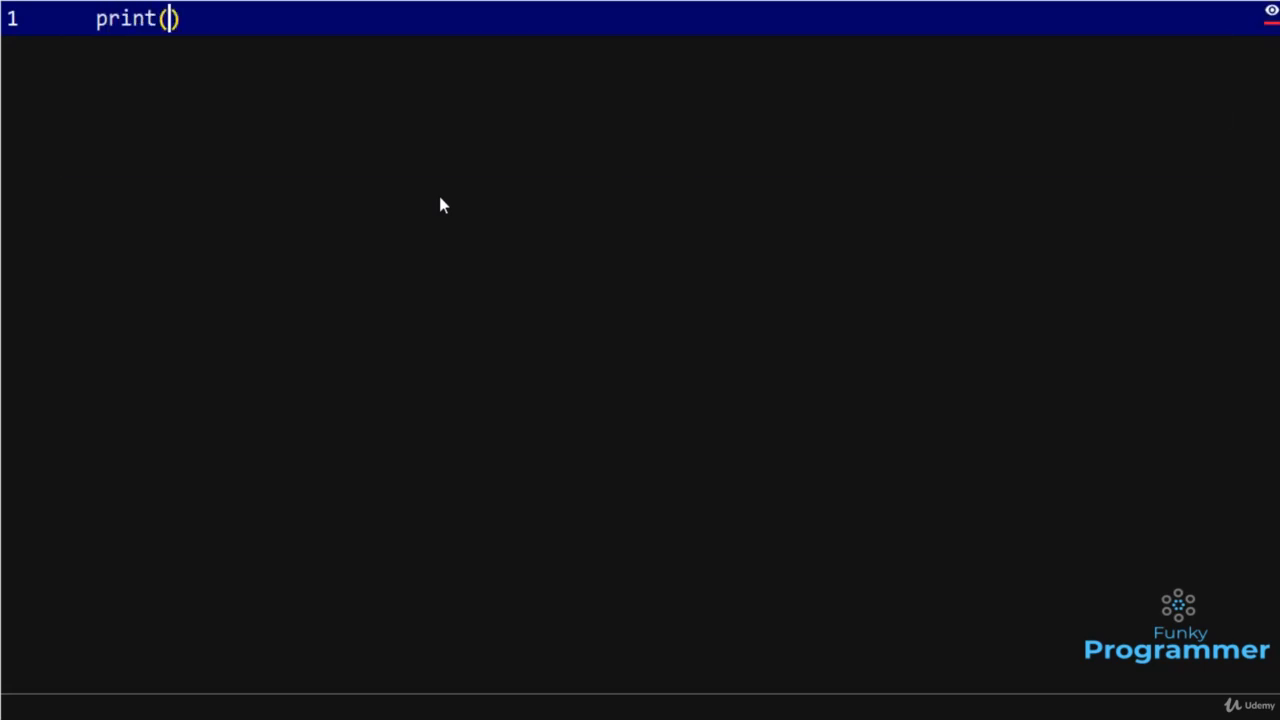
{"action": "type", "text": "\"hello world"}
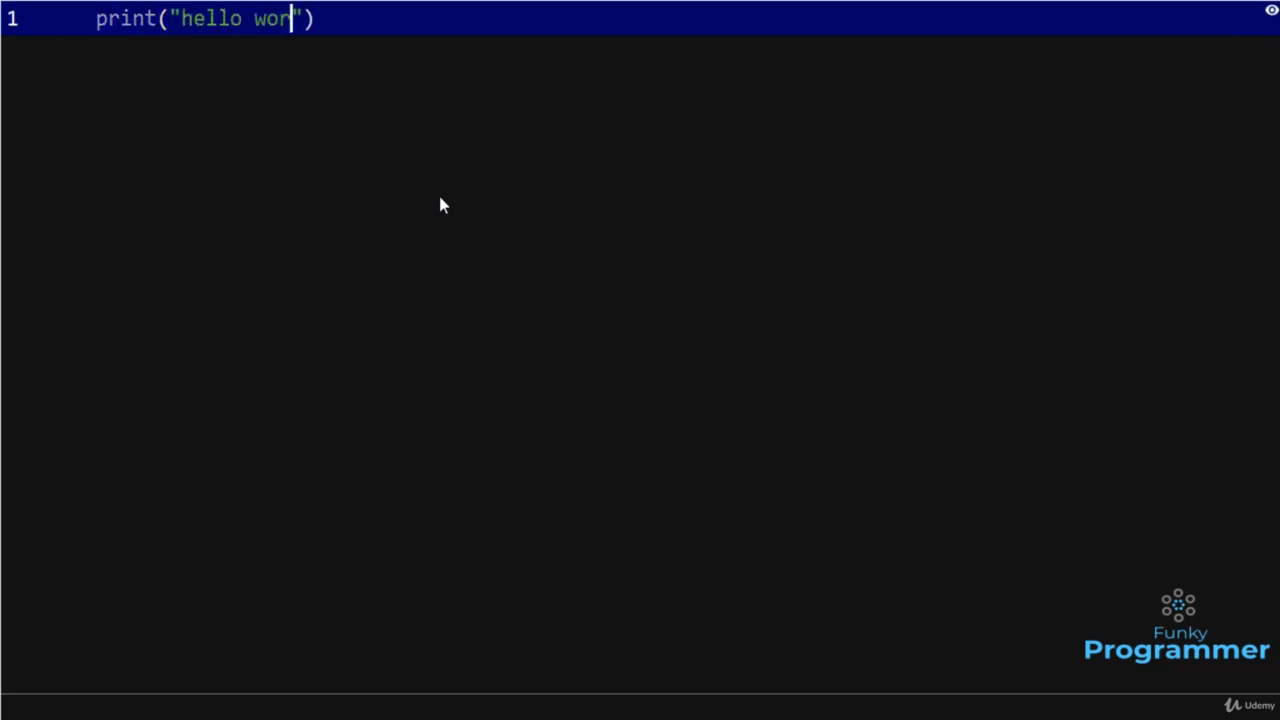
{"action": "key", "text": "ctrl+shift+F10"}
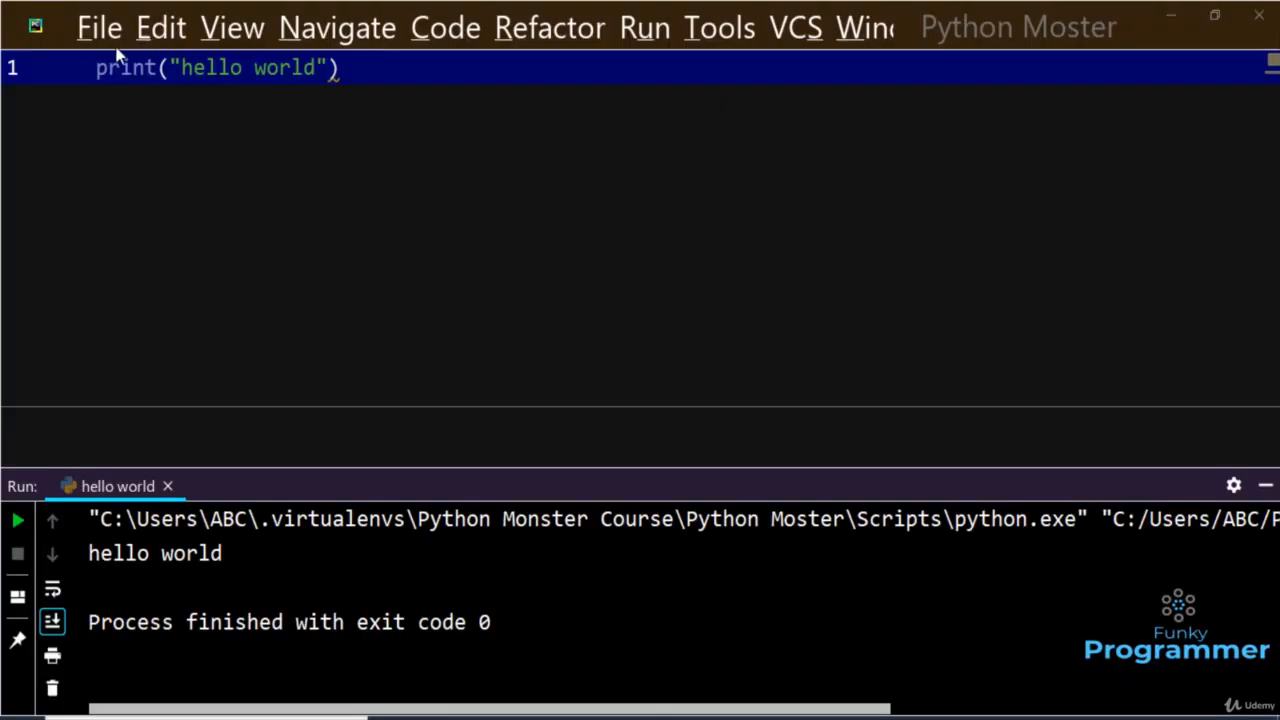
- Rename the project as "Python bootcamp" and shrink the run output area to give the code editor more height
{"action": "left_click", "coordinate": [86, 38]}
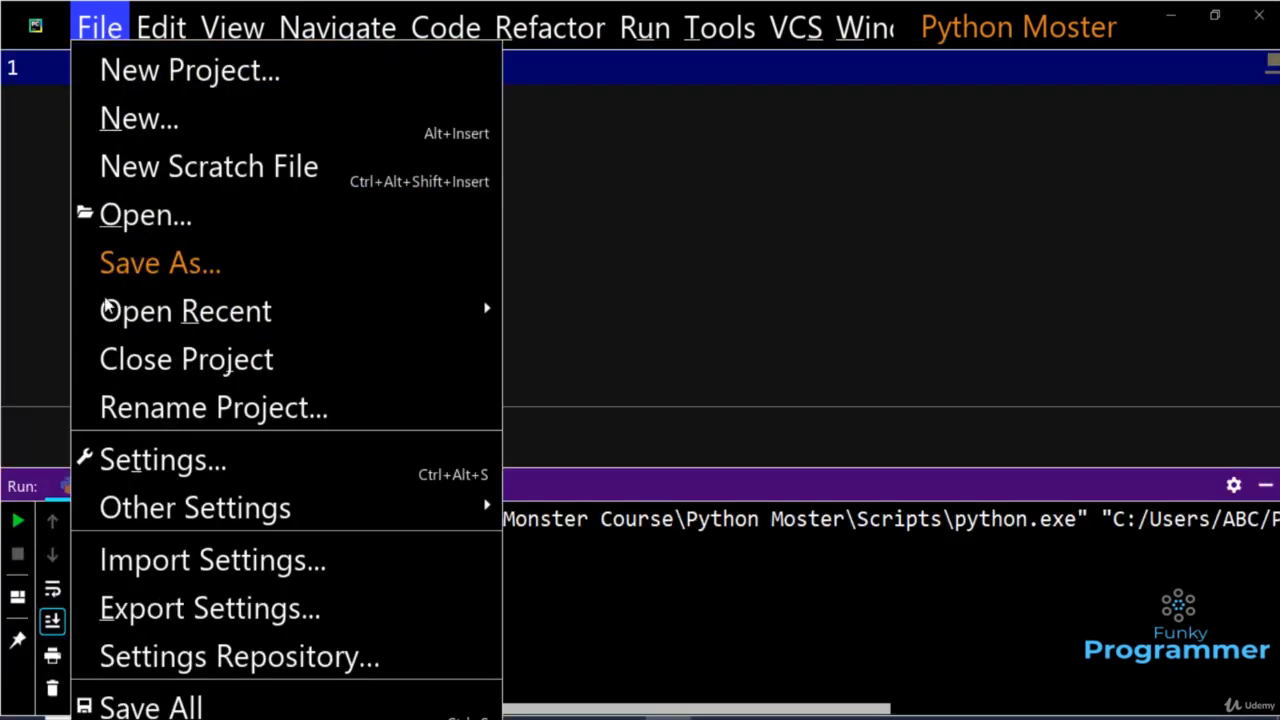
{"action": "left_click", "coordinate": [133, 415]}
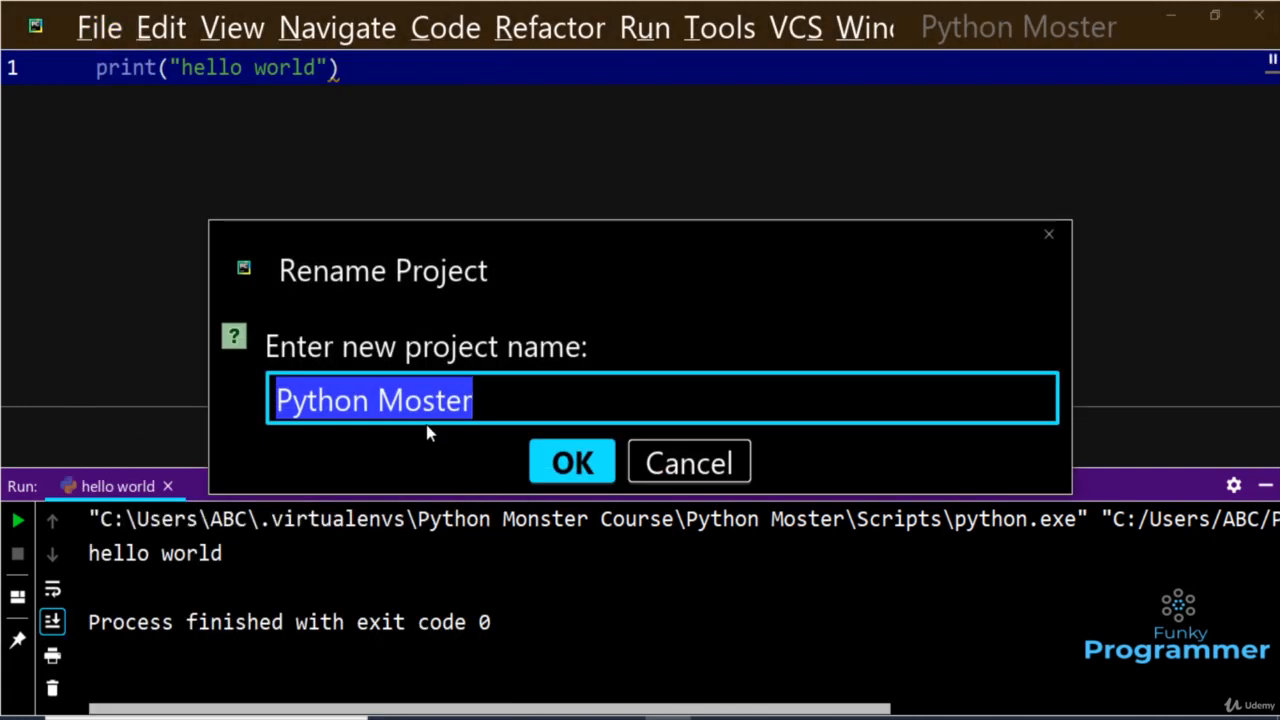
{"action": "type", "text": "Pyth"}
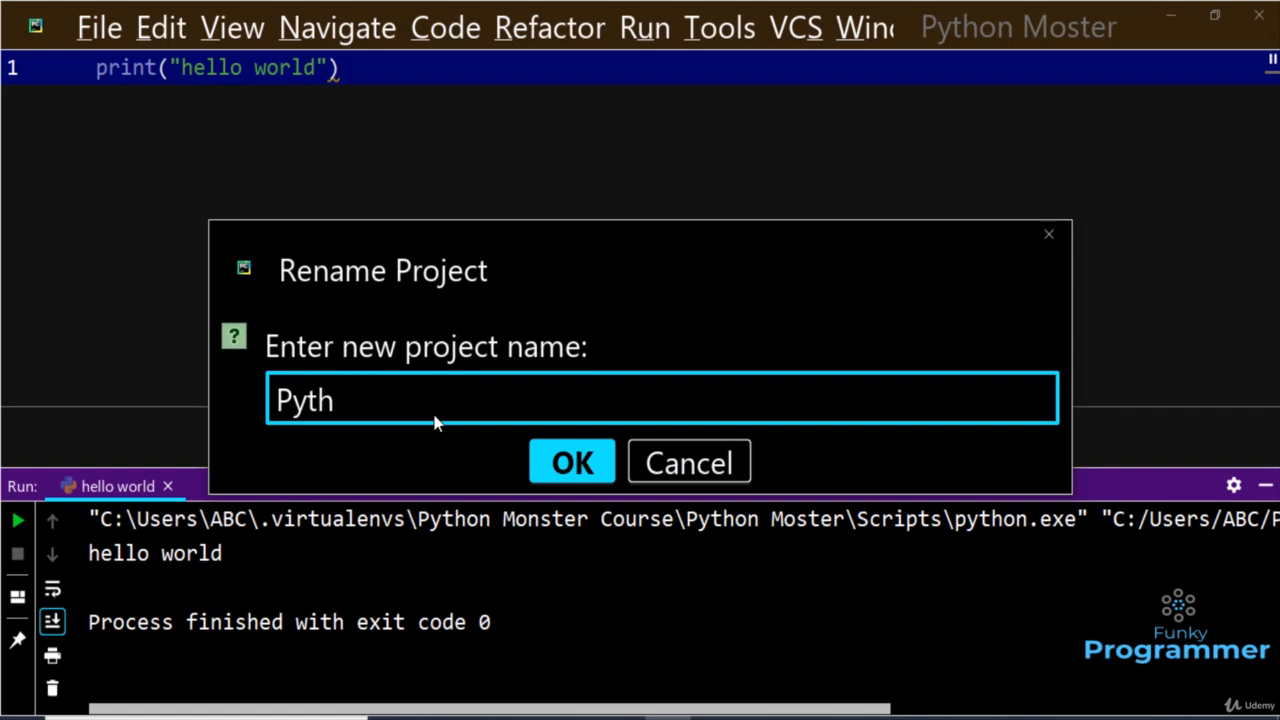
{"action": "type", "text": "on bootcah"}
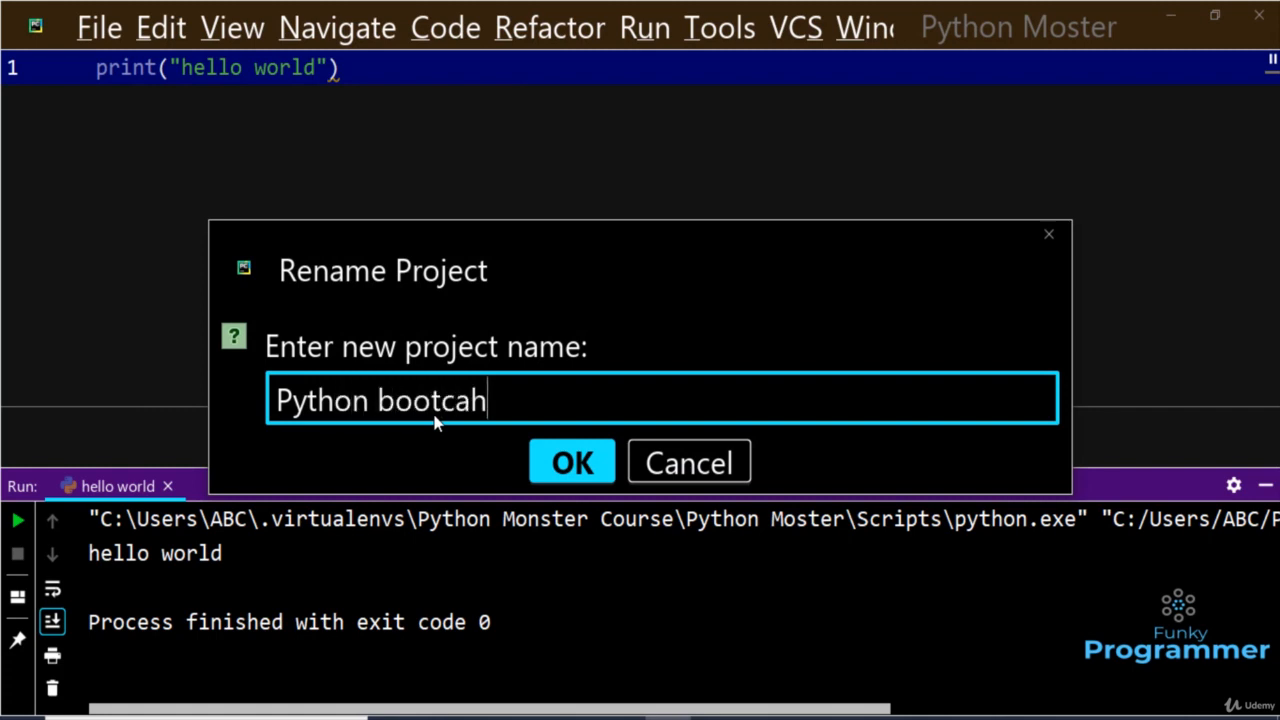
{"action": "key", "text": "BackSpace"}
{"action": "key", "text": "BackSpace"}
{"action": "type", "text": "ha"}
{"action": "key", "text": "BackSpace"}
{"action": "key", "text": "BackSpace"}
{"action": "type", "text": "amp"}
{"action": "key", "text": "Return"}
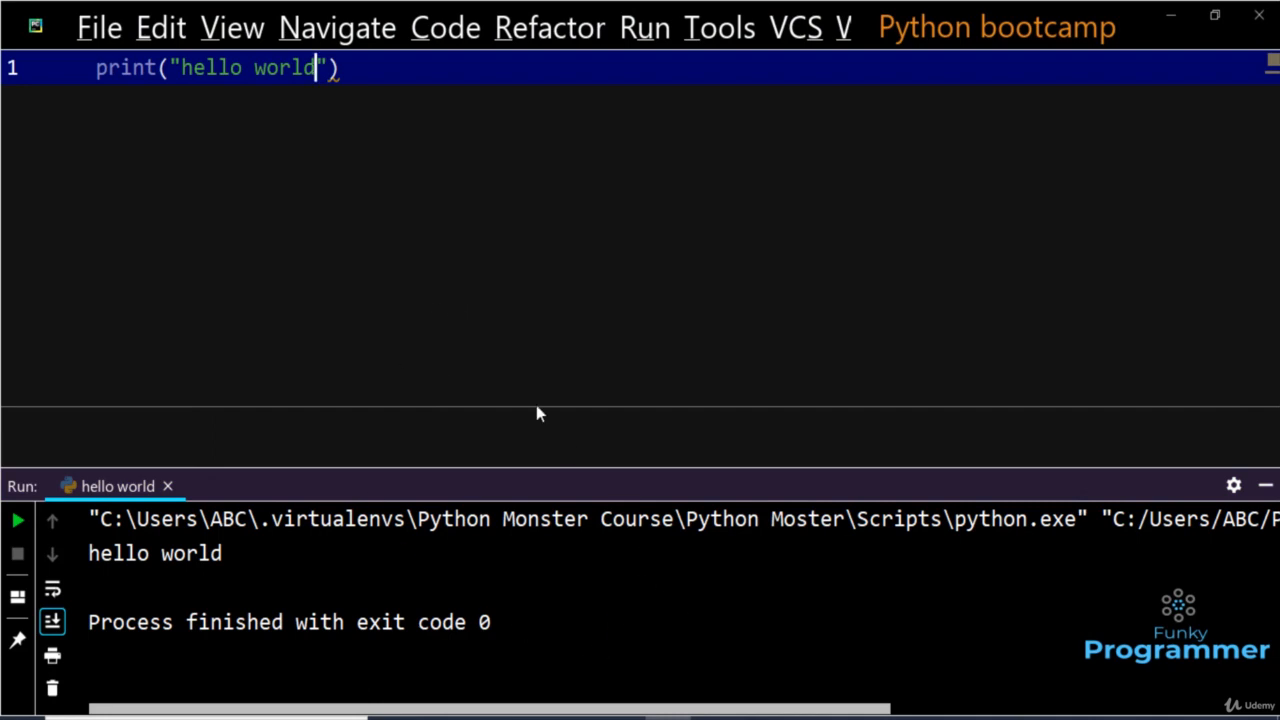
{"action": "left_click_drag", "start_coordinate": [674, 470], "coordinate": [677, 628]}
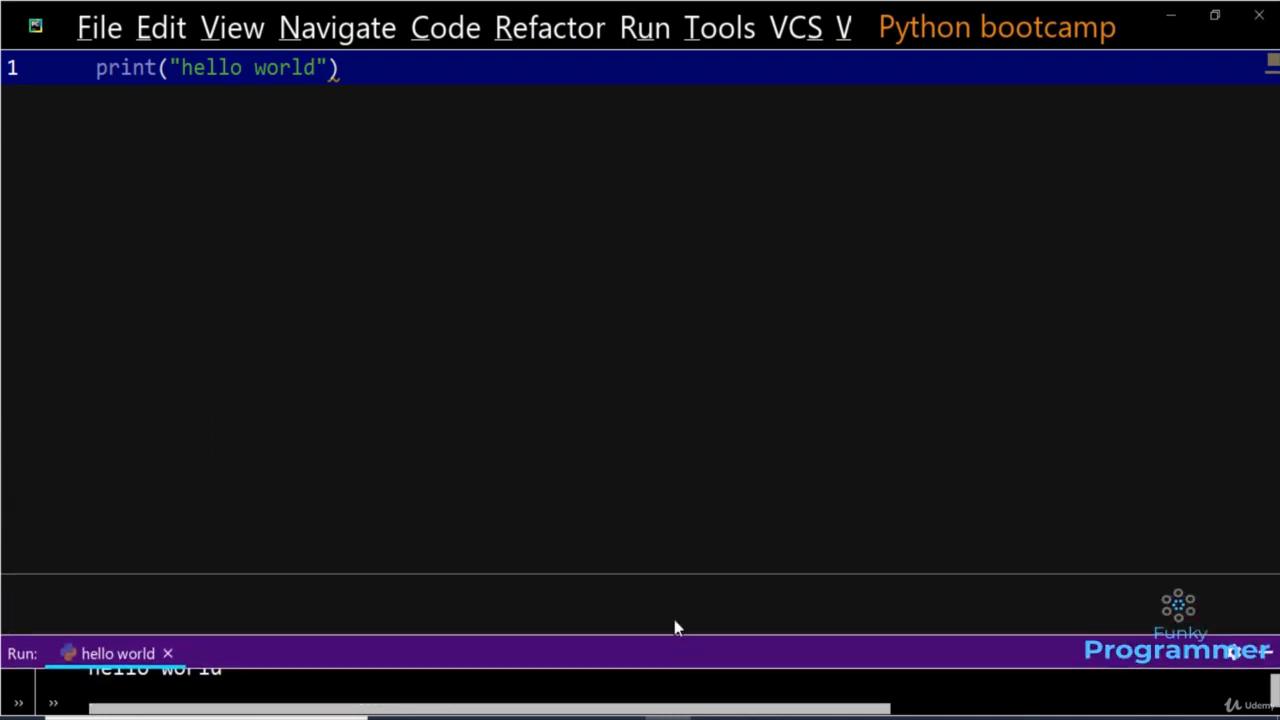